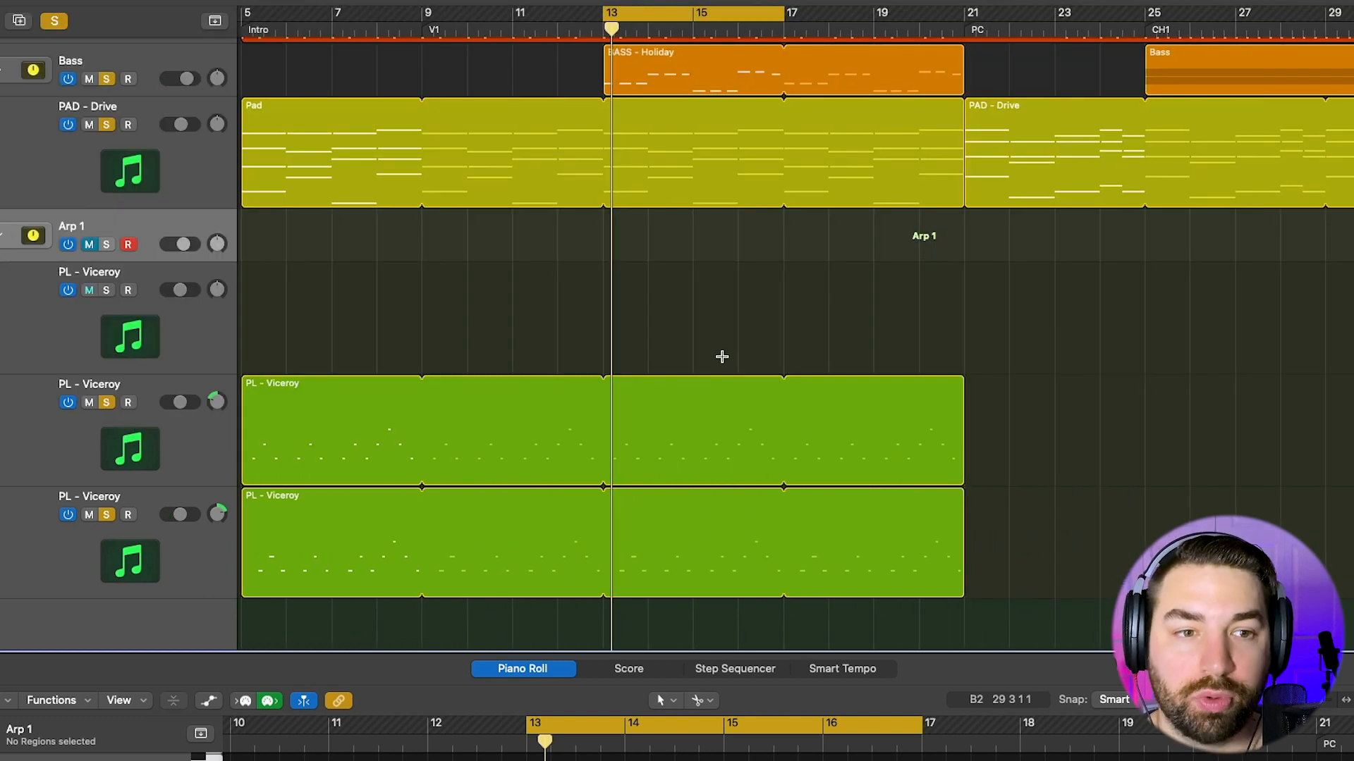
Select the two panned PL - Viceroy regions in the Arp 1 stack and adjust the Piano Roll's height to keep both areas visible
{"action": "left_click_drag", "start_coordinate": [1027, 395], "coordinate": [461, 228]}
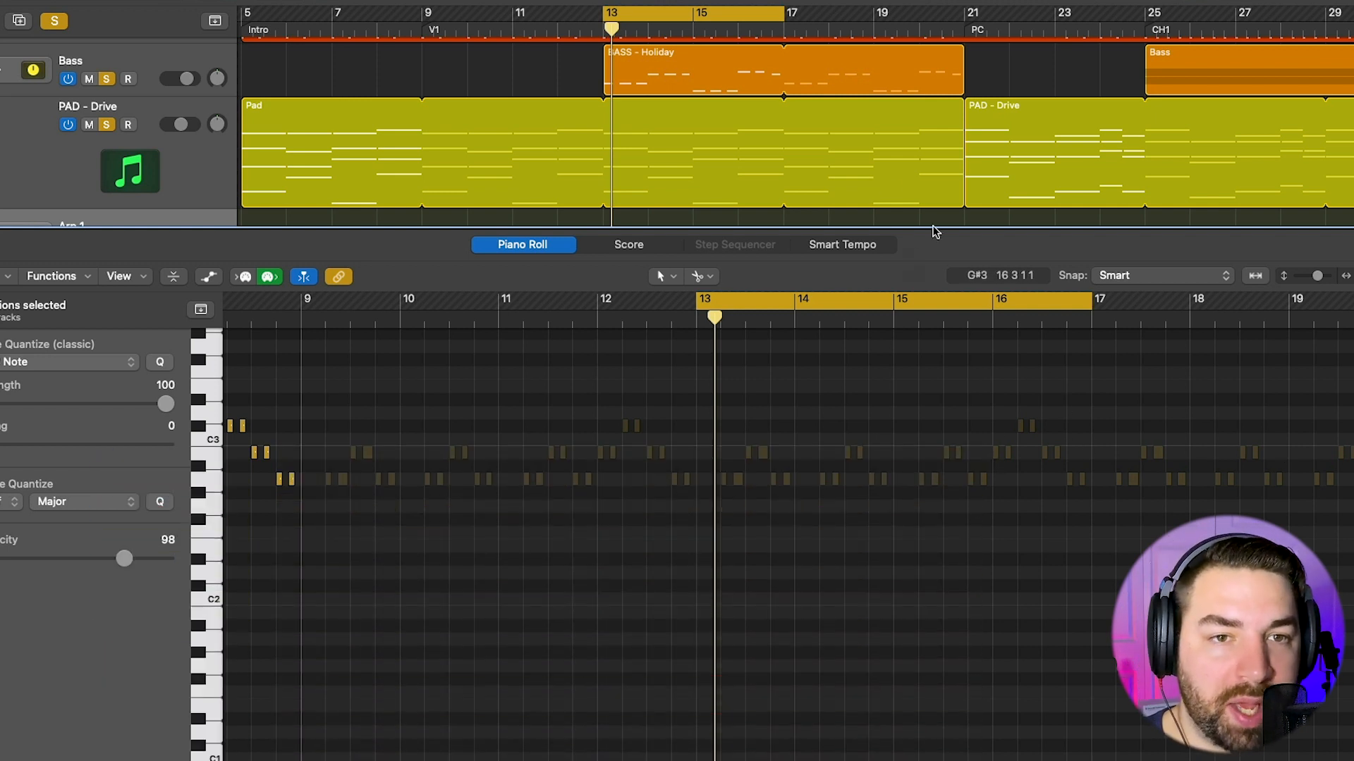
{"action": "left_click_drag", "start_coordinate": [932, 230], "coordinate": [934, 451]}
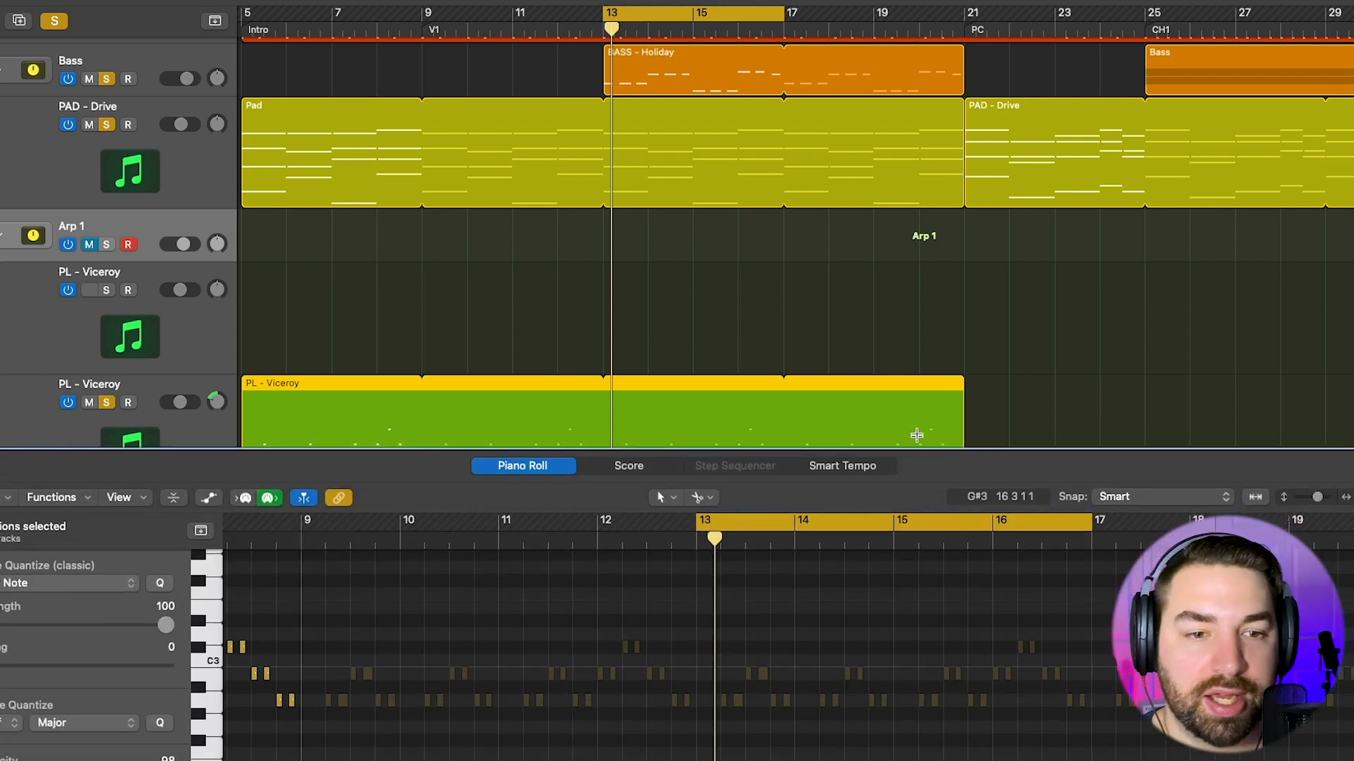
{"action": "scroll", "coordinate": [917, 423], "scroll_direction": "down", "scroll_amount": 3}
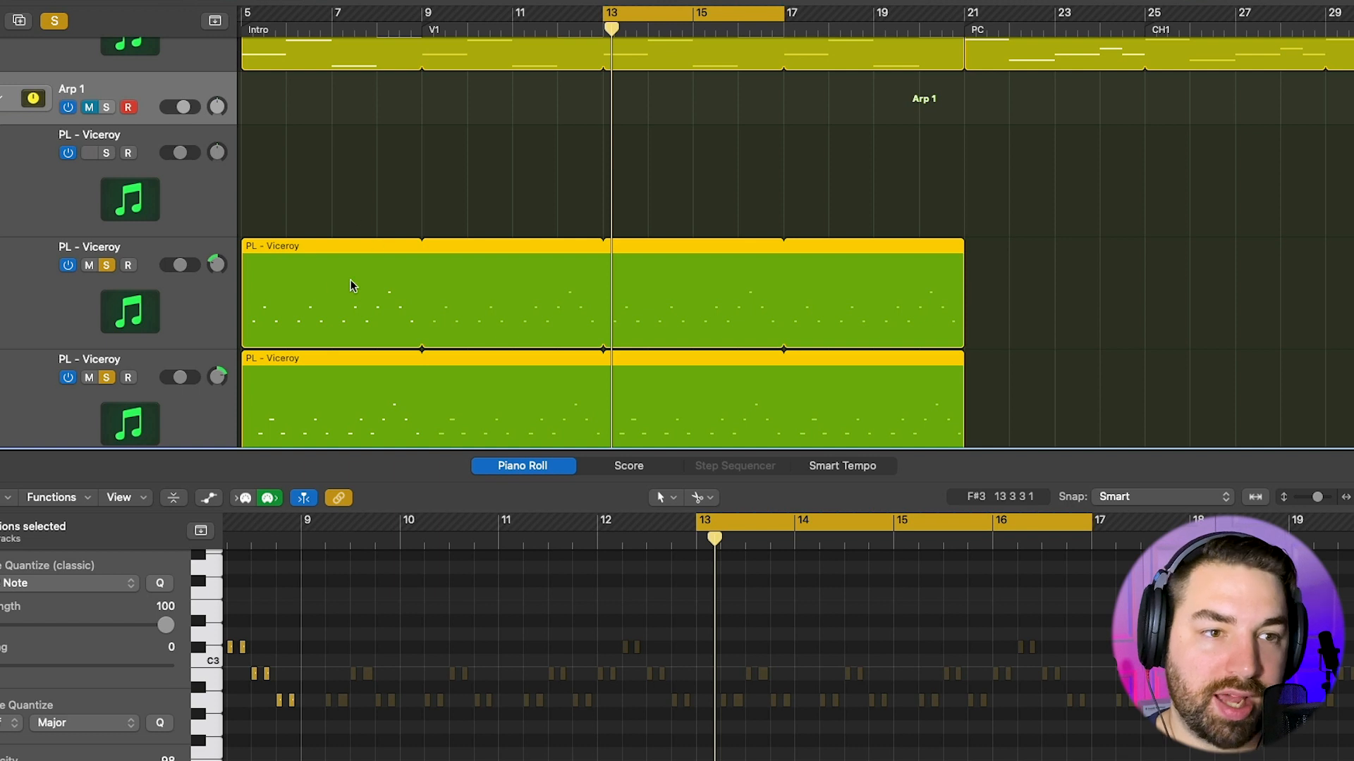
{"action": "scroll", "coordinate": [603, 392], "scroll_direction": "down", "scroll_amount": 2}
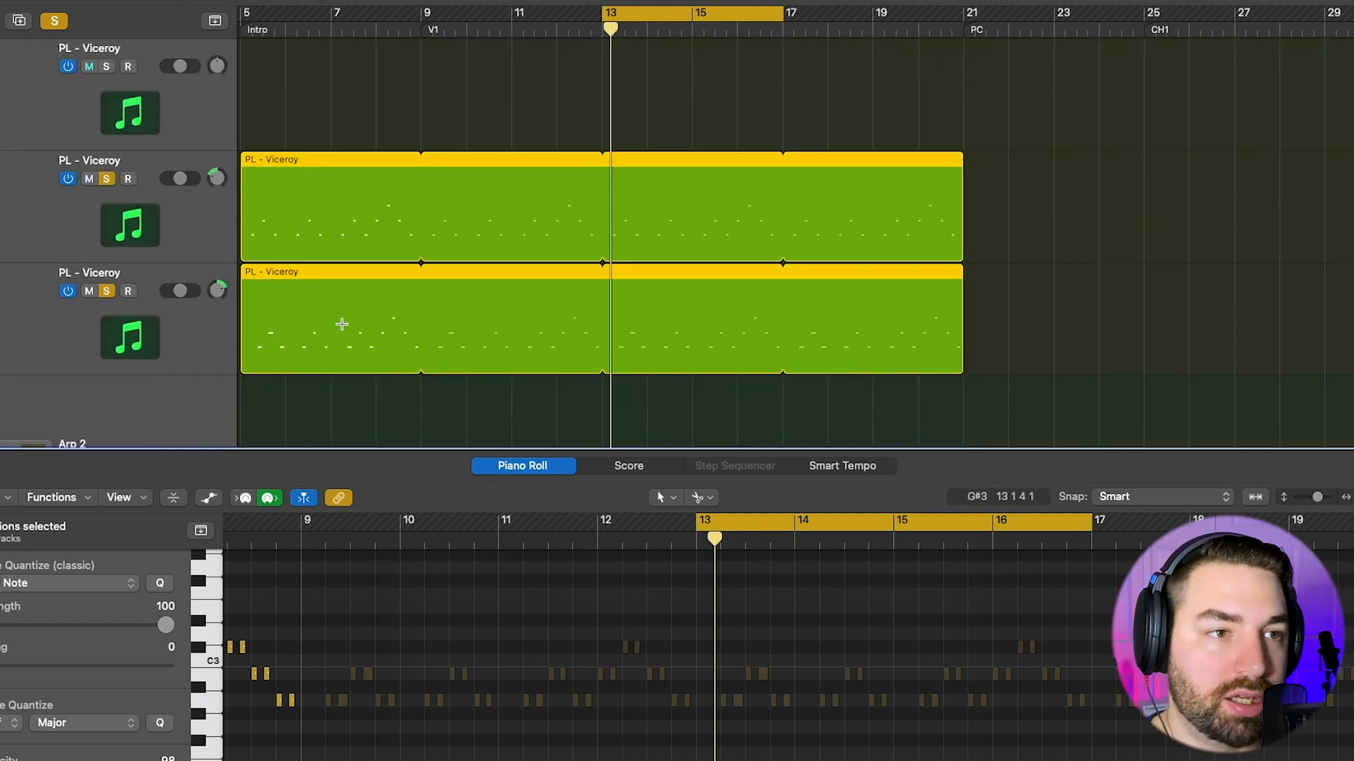
Unmute the Arp 1 stack and play its two soloed PL - Viceroy arpeggio parts inside the bar 13 to 17 cycle
{"action": "scroll", "coordinate": [188, 236], "scroll_direction": "up", "scroll_amount": 3}
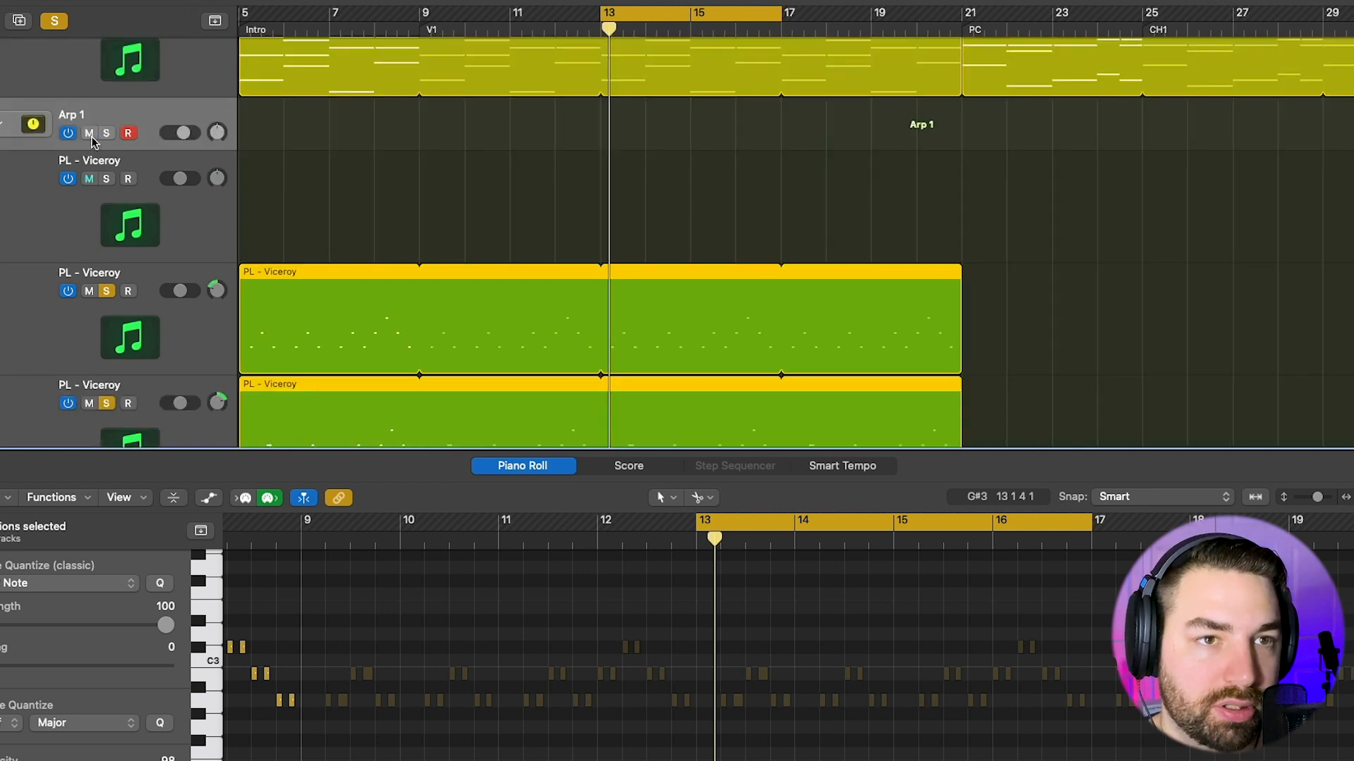
{"action": "key", "text": "space"}
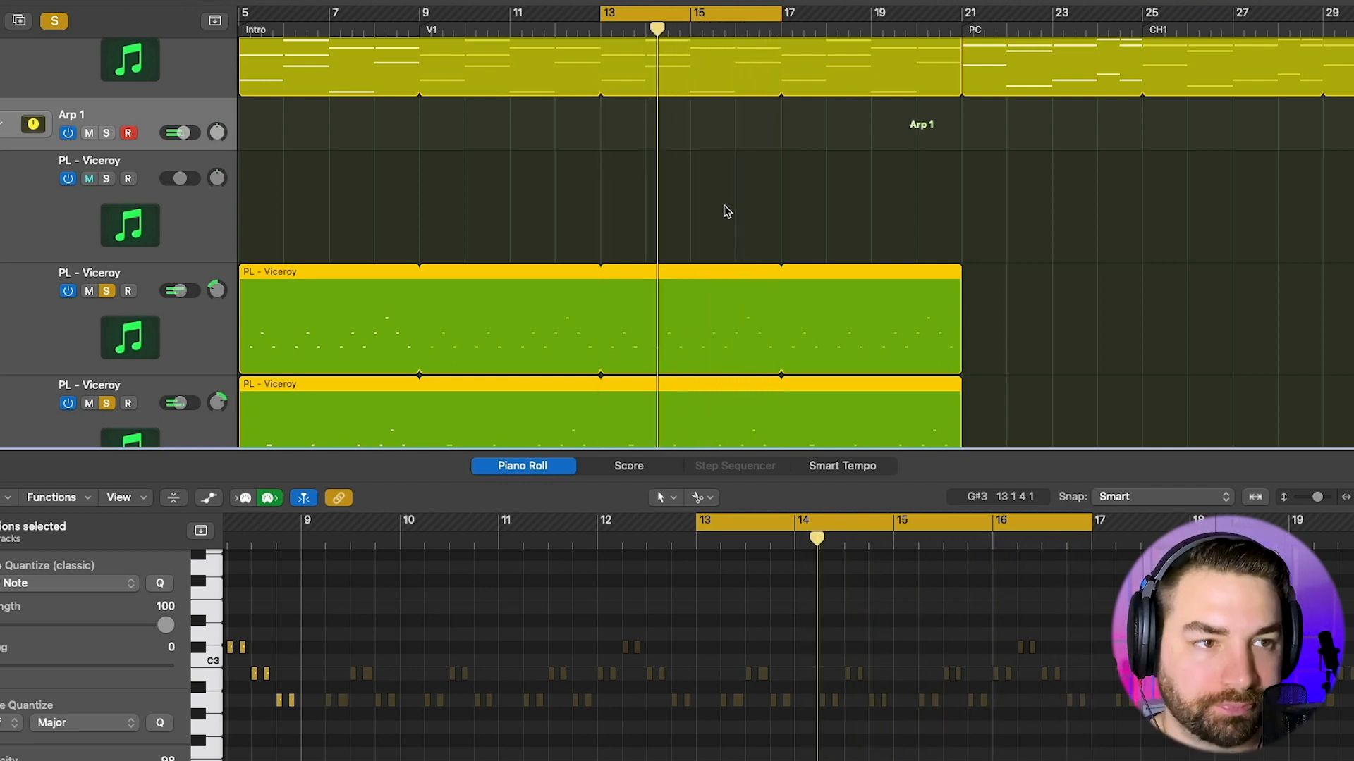
{"action": "key", "text": "space"}
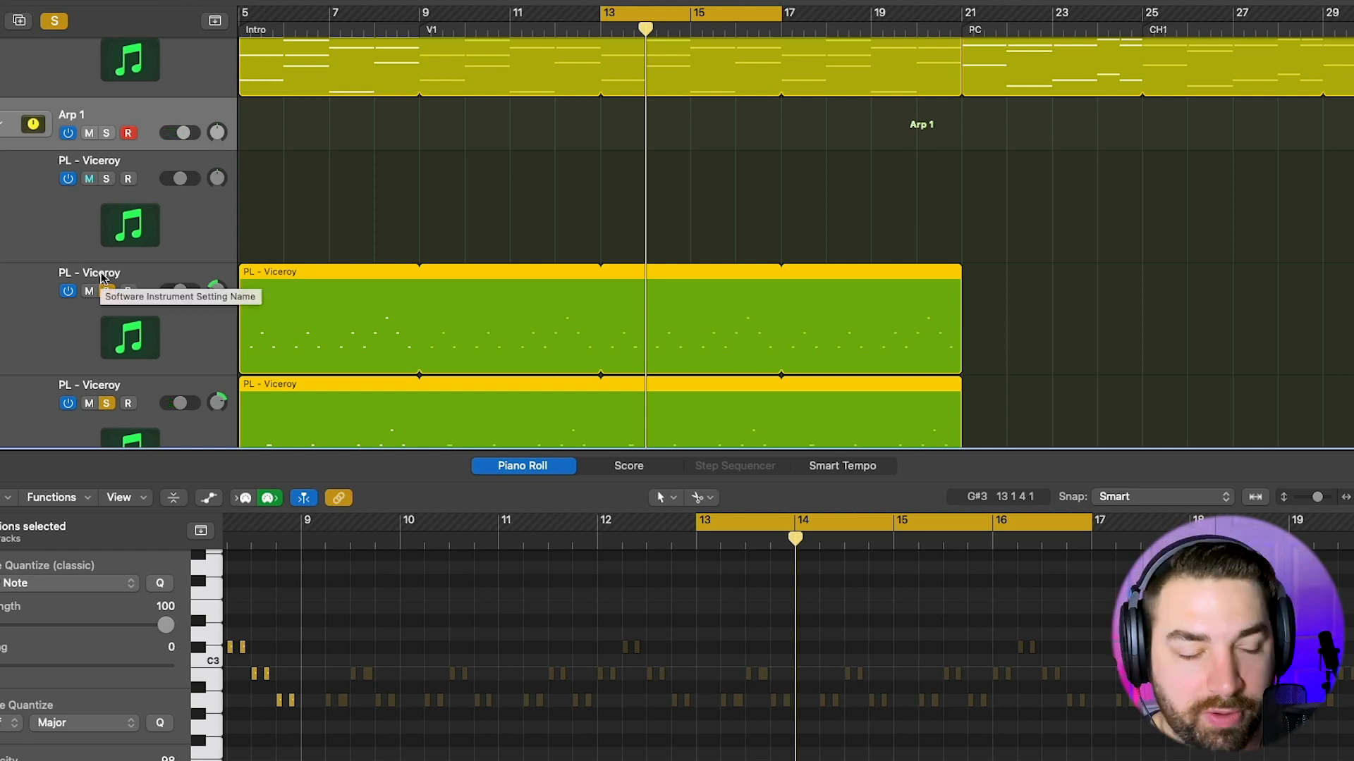
{"action": "scroll", "coordinate": [409, 264], "scroll_direction": "down", "scroll_amount": 1}
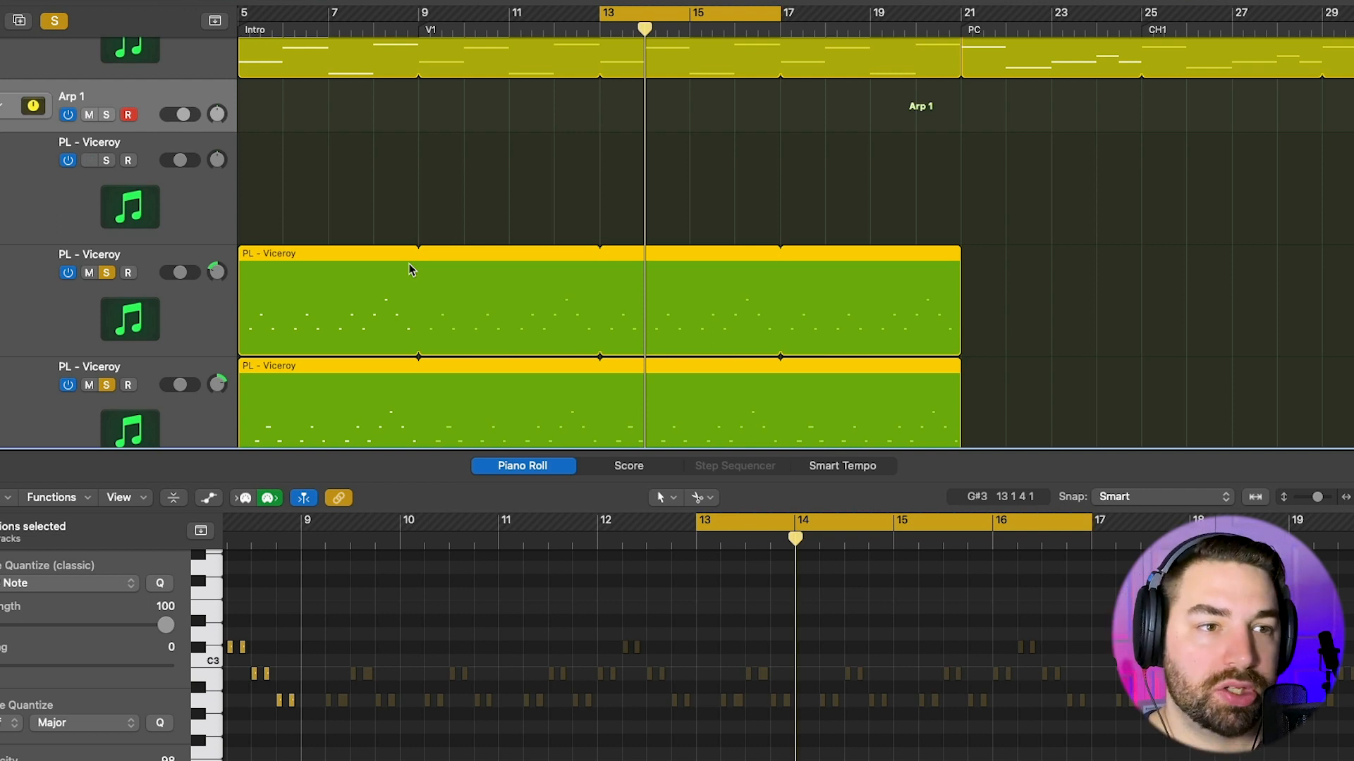
{"action": "scroll", "coordinate": [412, 267], "scroll_direction": "down", "scroll_amount": 5}
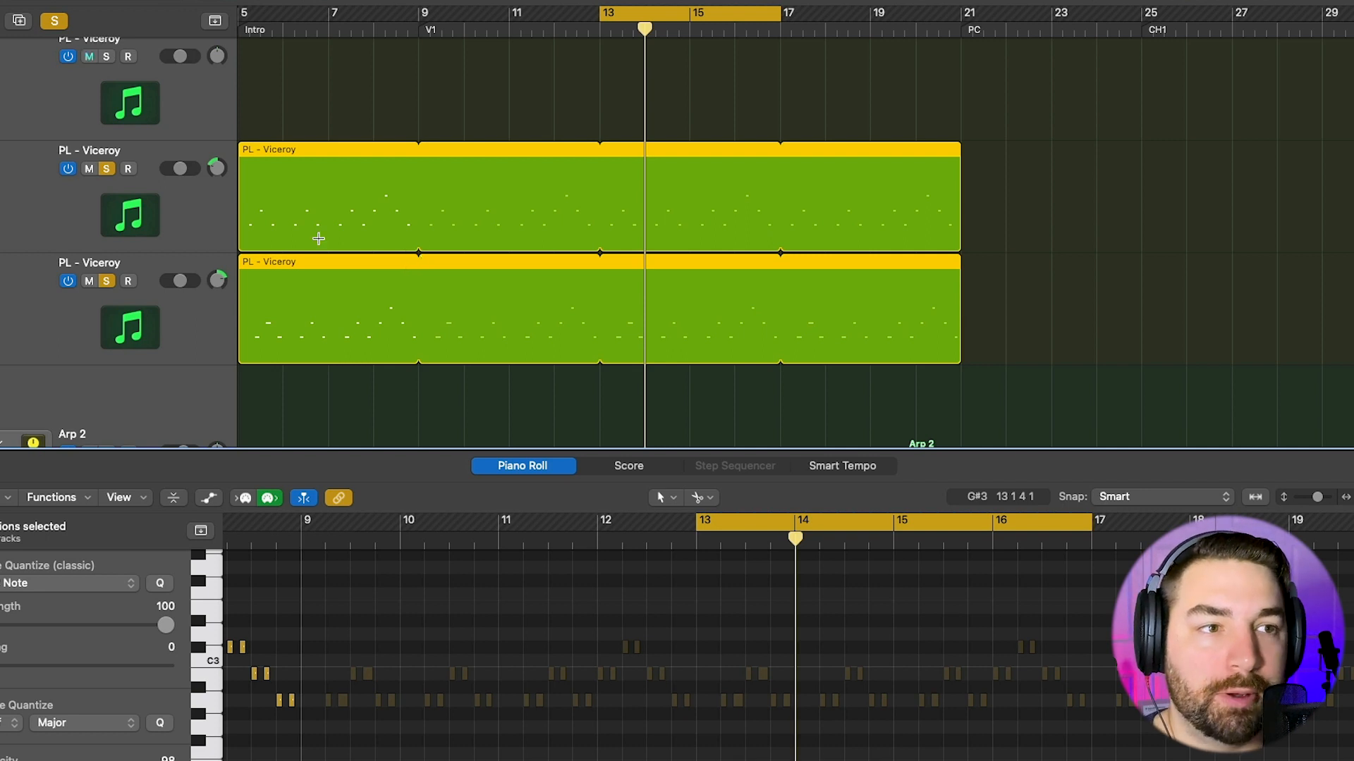
{"action": "scroll", "coordinate": [44, 347], "scroll_direction": "up", "scroll_amount": 3}
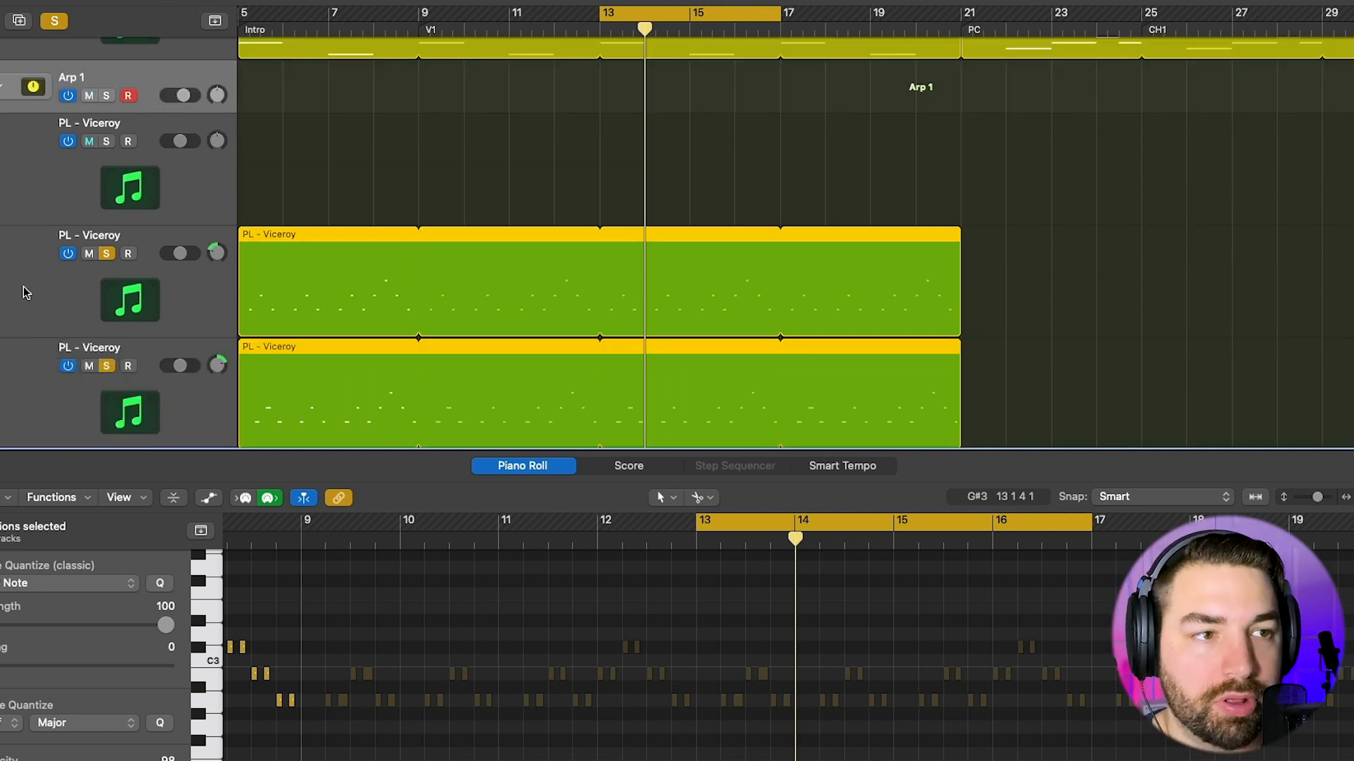
Open Serum on the first soloed PL - Viceroy track, examine its patch and the Outrun preset list, and close it without changing the preset
{"action": "left_click", "coordinate": [25, 292]}
{"action": "key", "text": "v"}
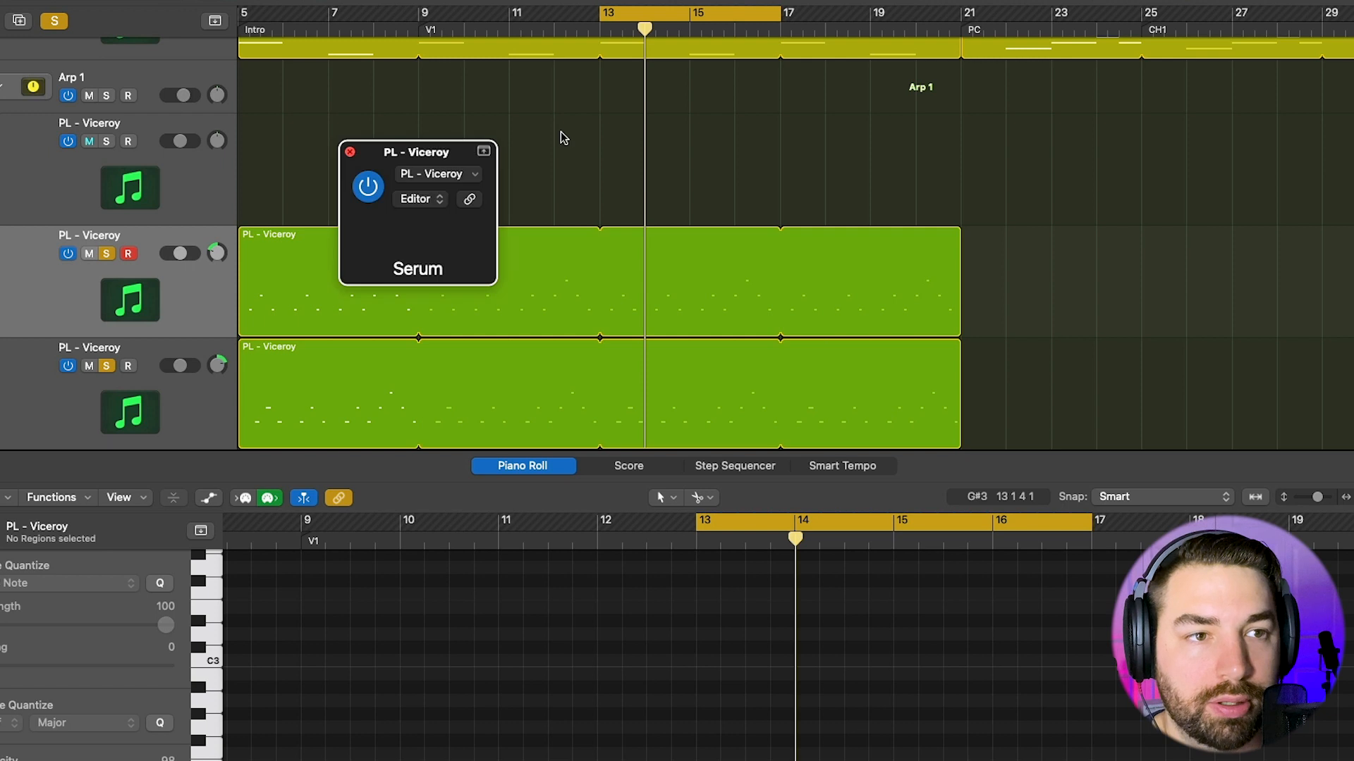
{"action": "left_click_drag", "start_coordinate": [897, 150], "coordinate": [777, 60]}
{"action": "left_click", "coordinate": [730, 101]}
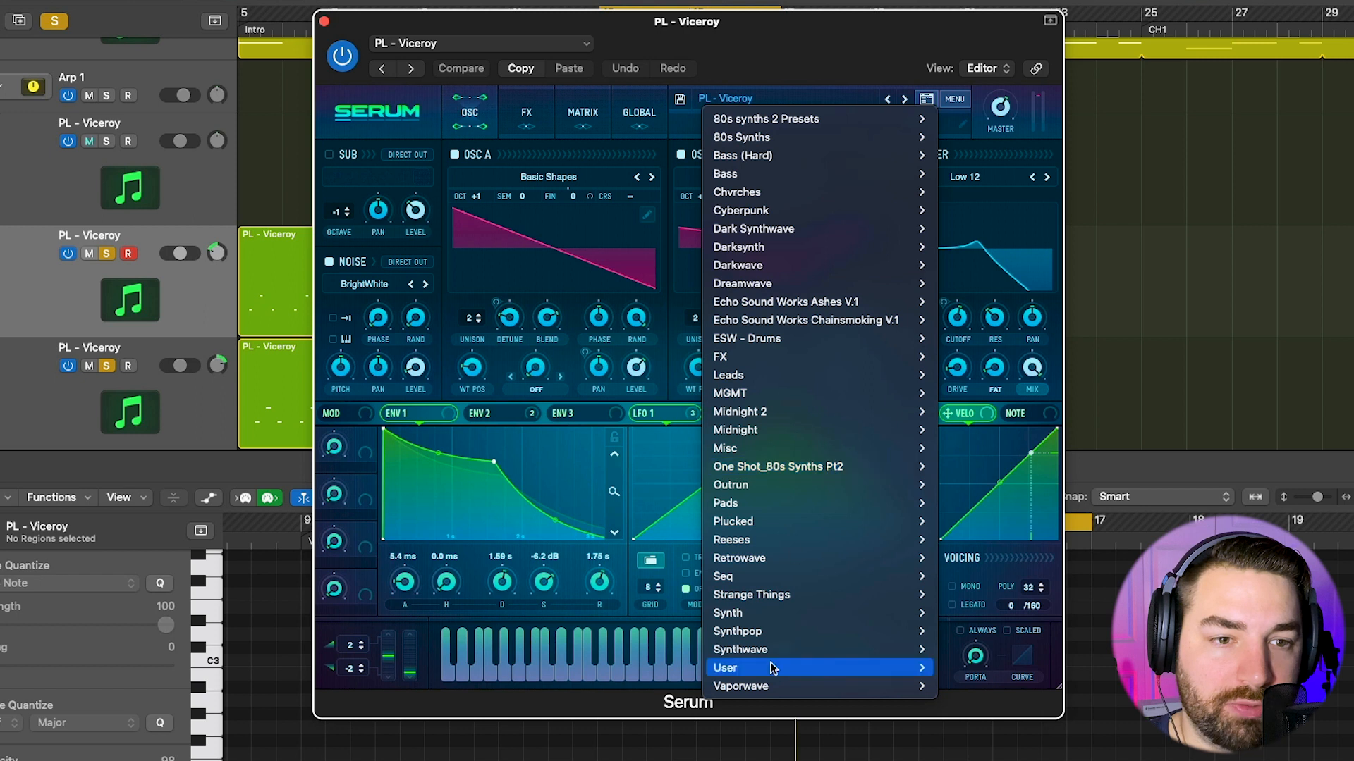
{"action": "mouse_move", "coordinate": [796, 484]}
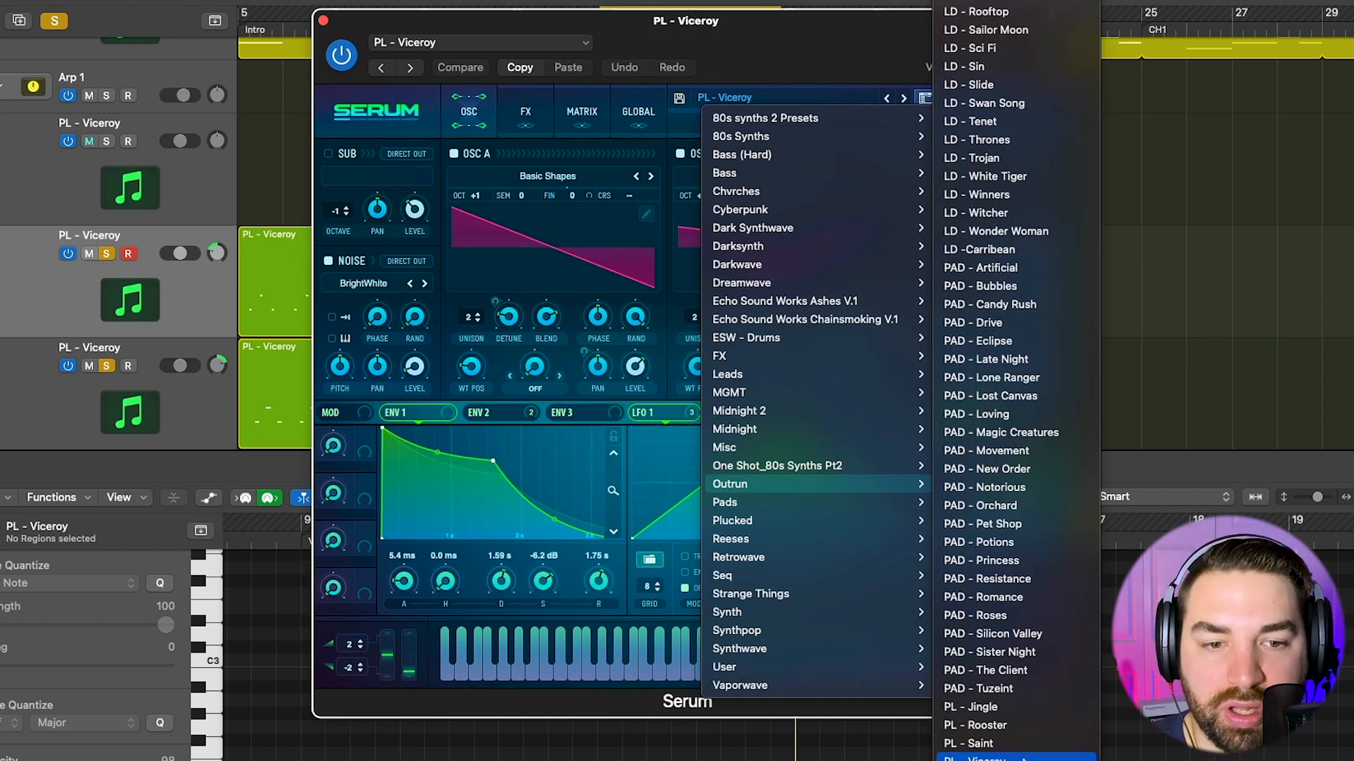
{"action": "left_click", "coordinate": [791, 47]}
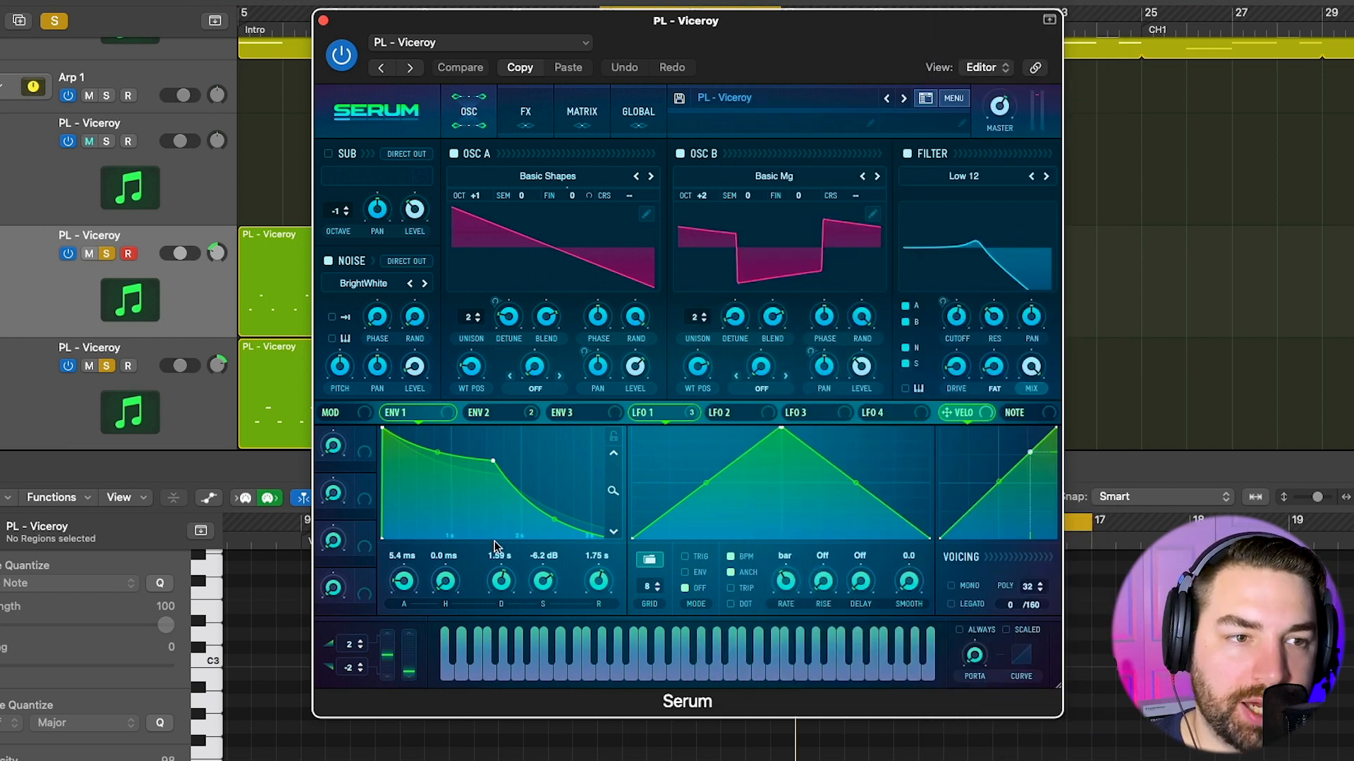
{"action": "left_click", "coordinate": [323, 20]}
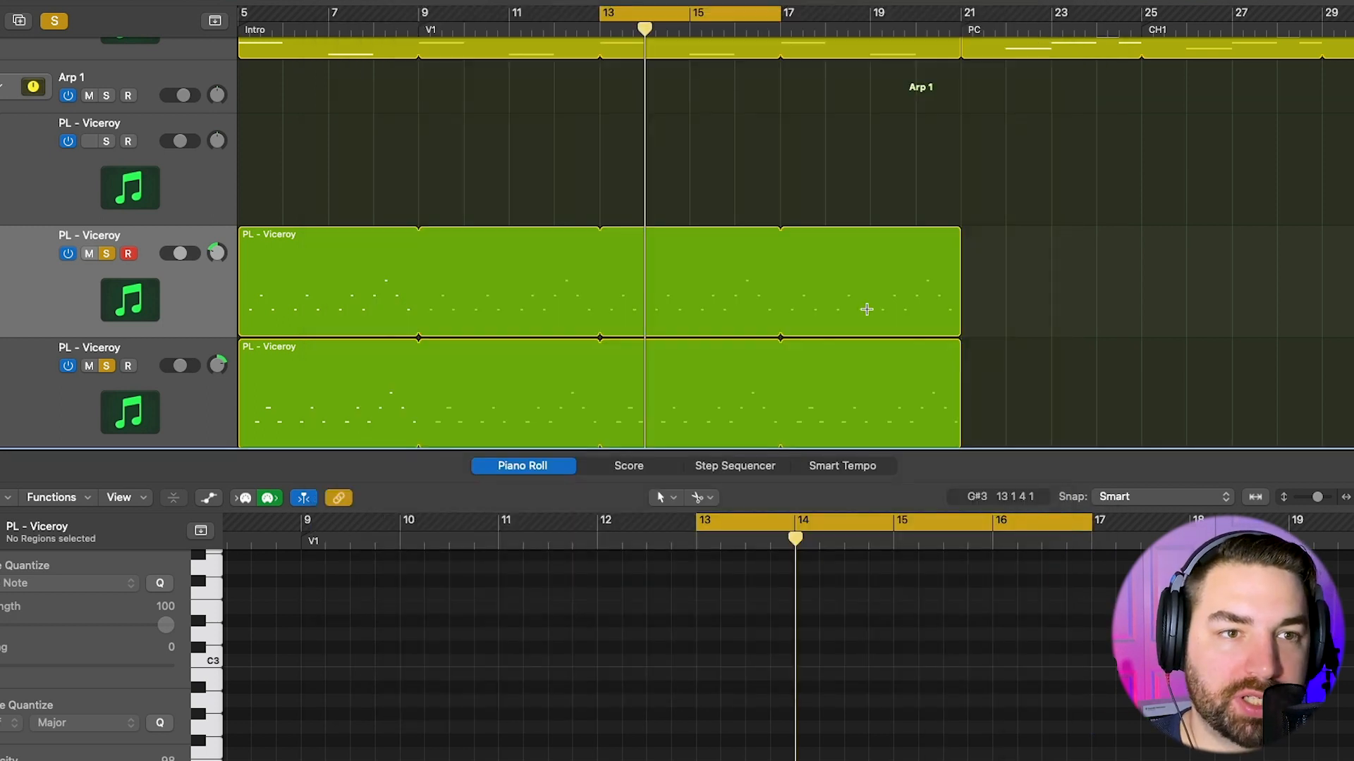
Play both panned PL - Viceroy tracks again to hear the arpeggio's stereo spread
{"action": "scroll", "coordinate": [867, 305], "scroll_direction": "left", "scroll_amount": 5}
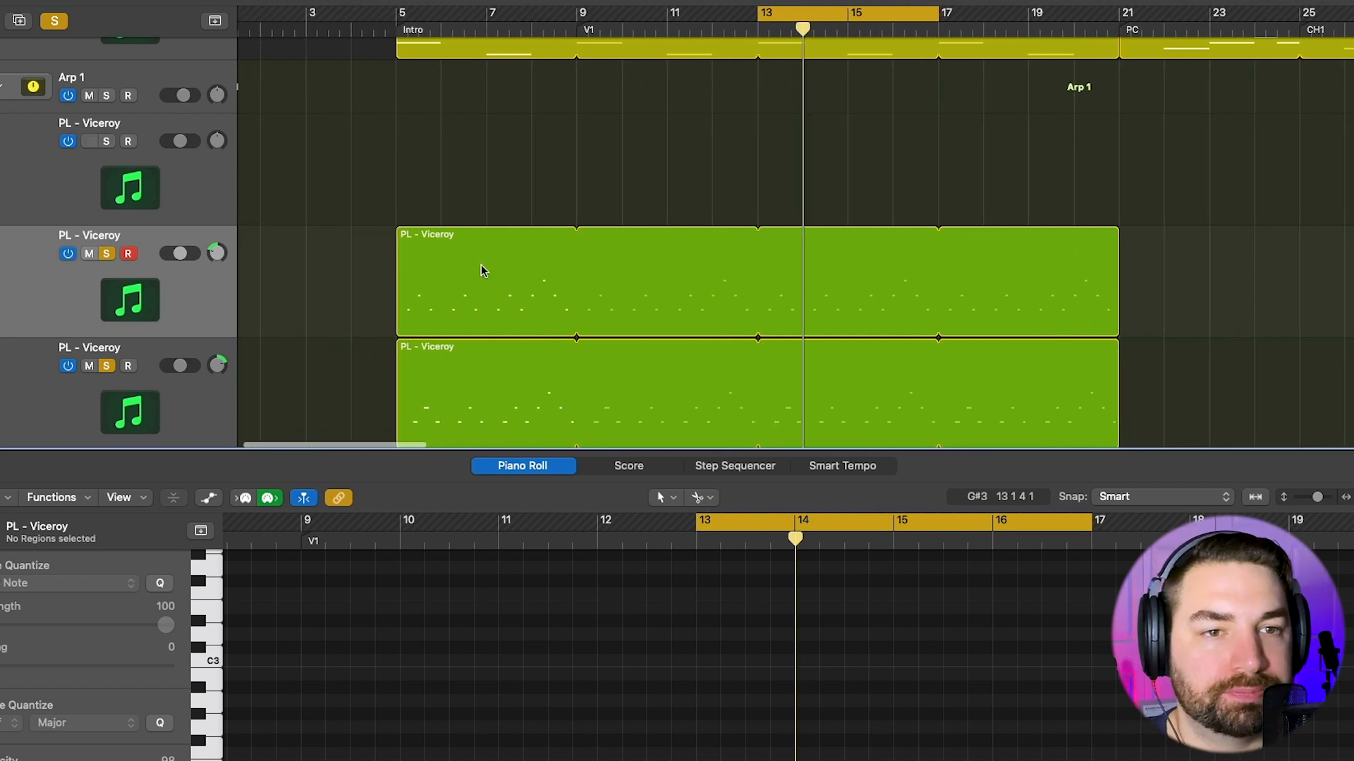
{"action": "key", "text": "space"}
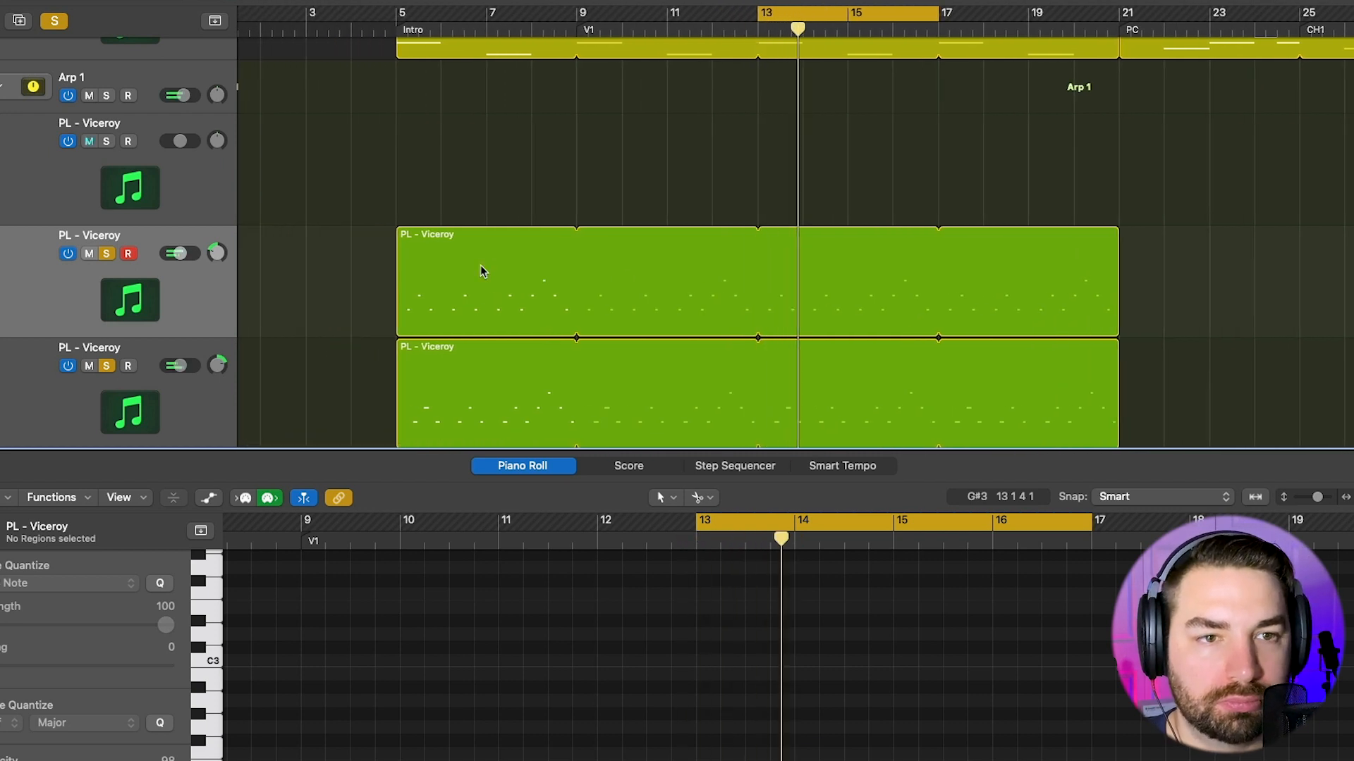
{"action": "key", "text": "space"}
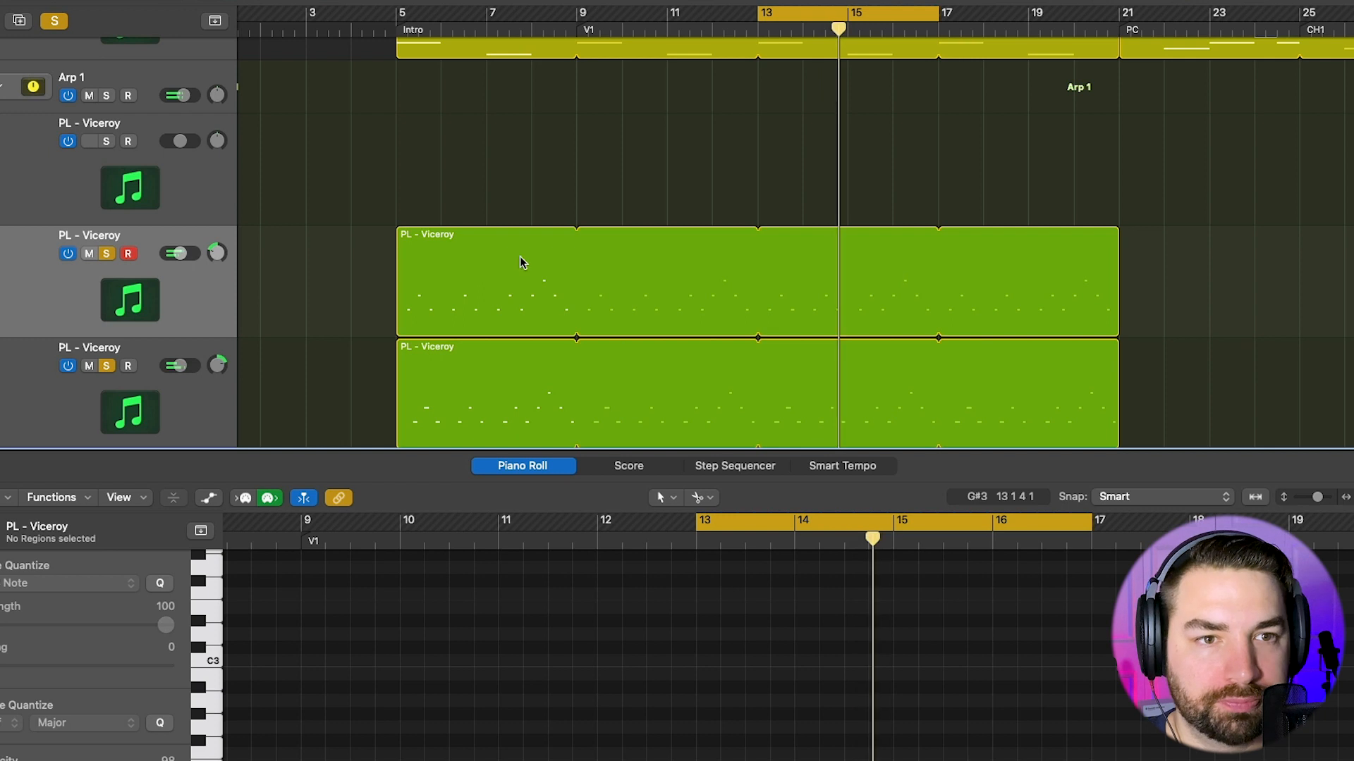
Show the channel strip inspector, examine the Channel EQ on the first soloed PL - Viceroy track, and close the plug-in
{"action": "key", "text": "i"}
{"action": "left_click", "coordinate": [39, 289]}
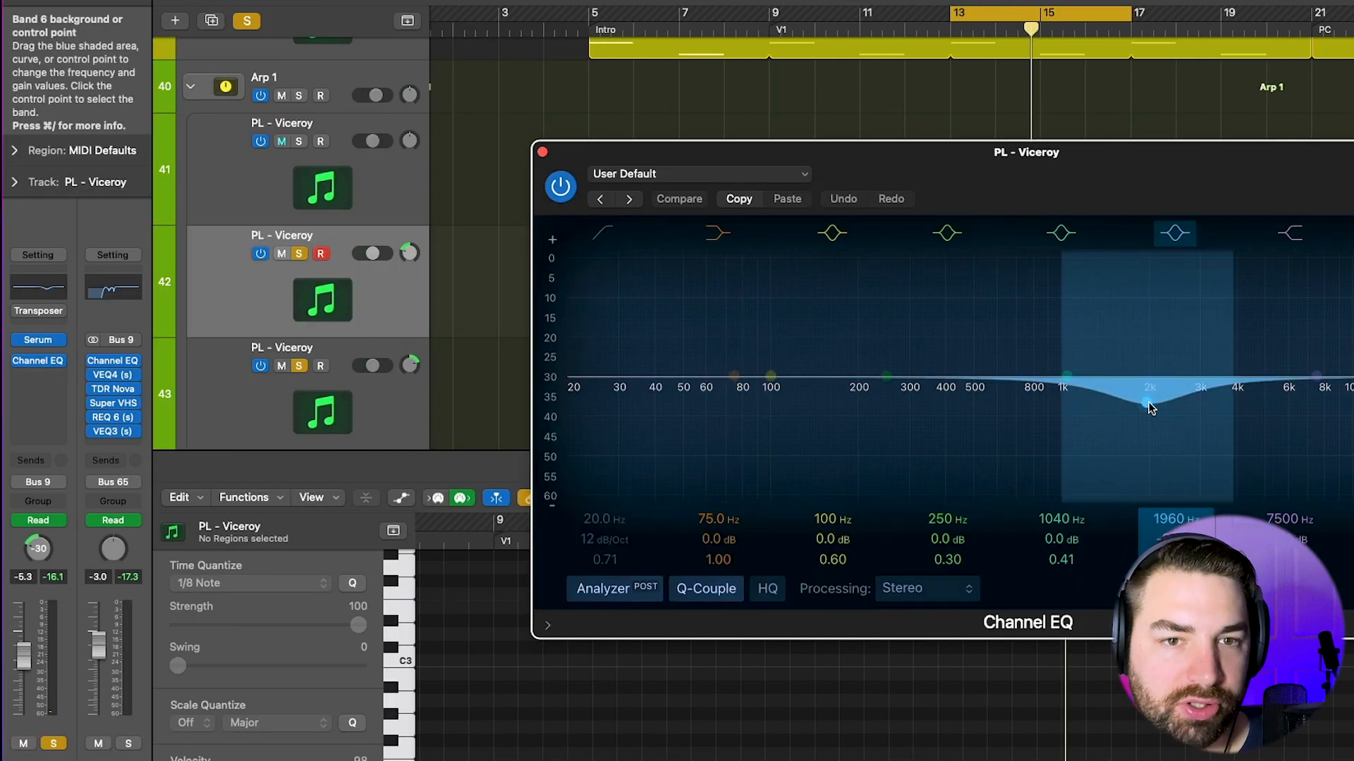
{"action": "left_click", "coordinate": [542, 152]}
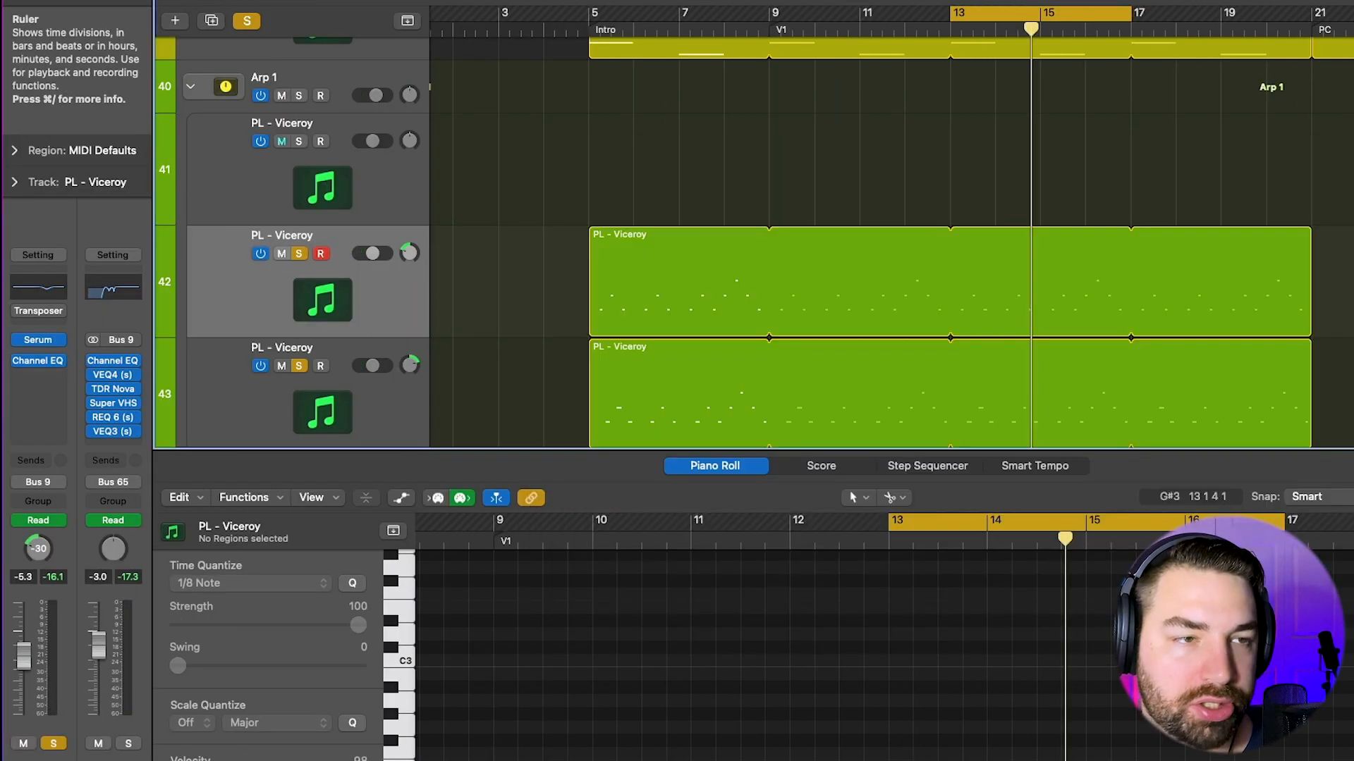
Select the Arp 1 stack and examine the settings of its Channel EQ and VEQ4 plug-ins, closing each one
{"action": "left_click", "coordinate": [337, 74]}
{"action": "scroll", "coordinate": [285, 272], "scroll_direction": "down", "scroll_amount": 2}
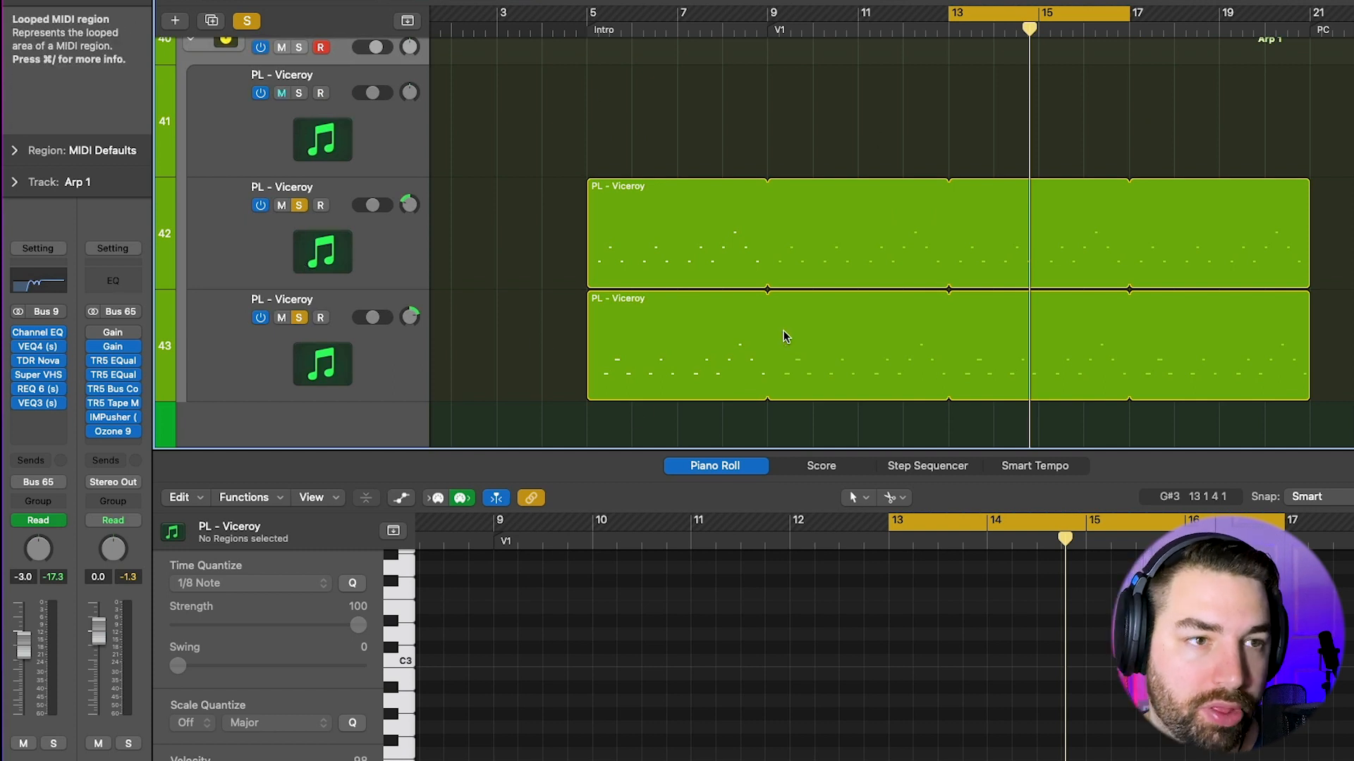
{"action": "left_click", "coordinate": [45, 339]}
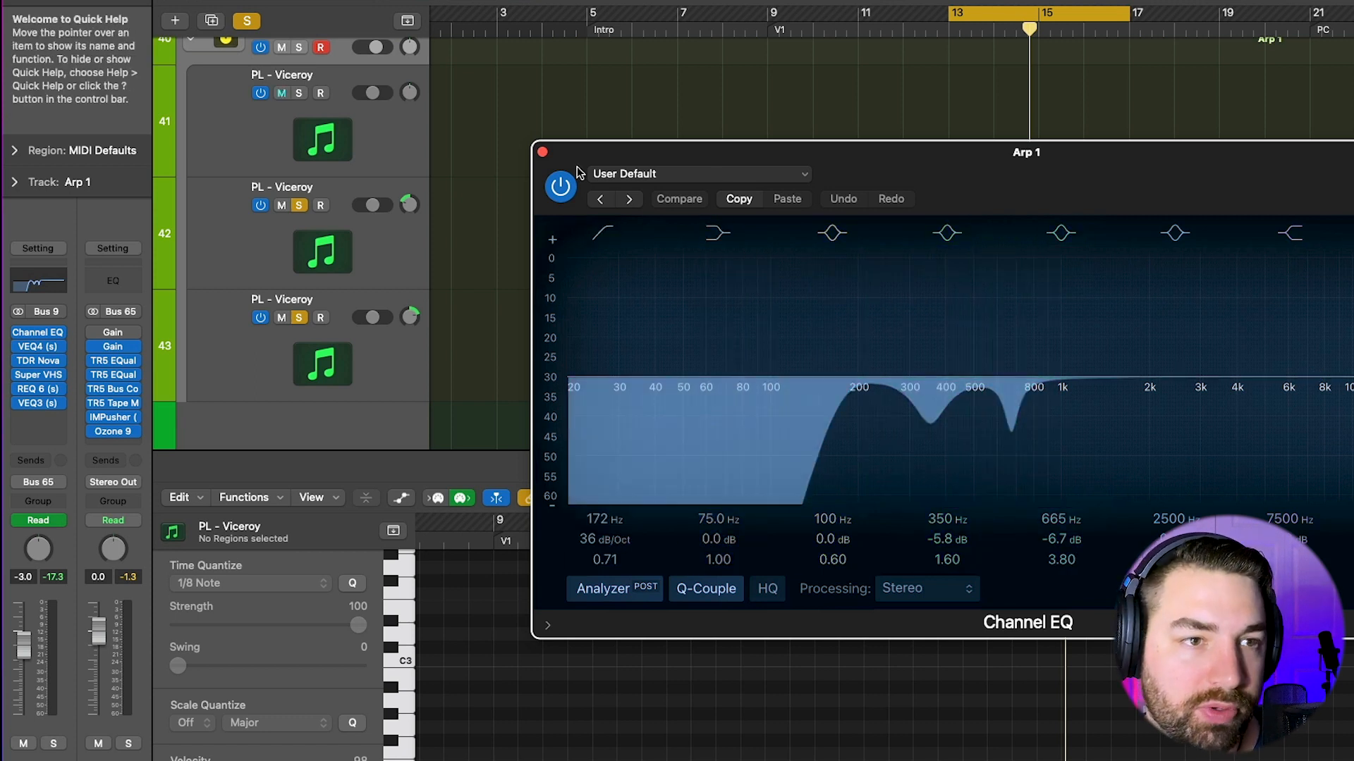
{"action": "left_click", "coordinate": [542, 152]}
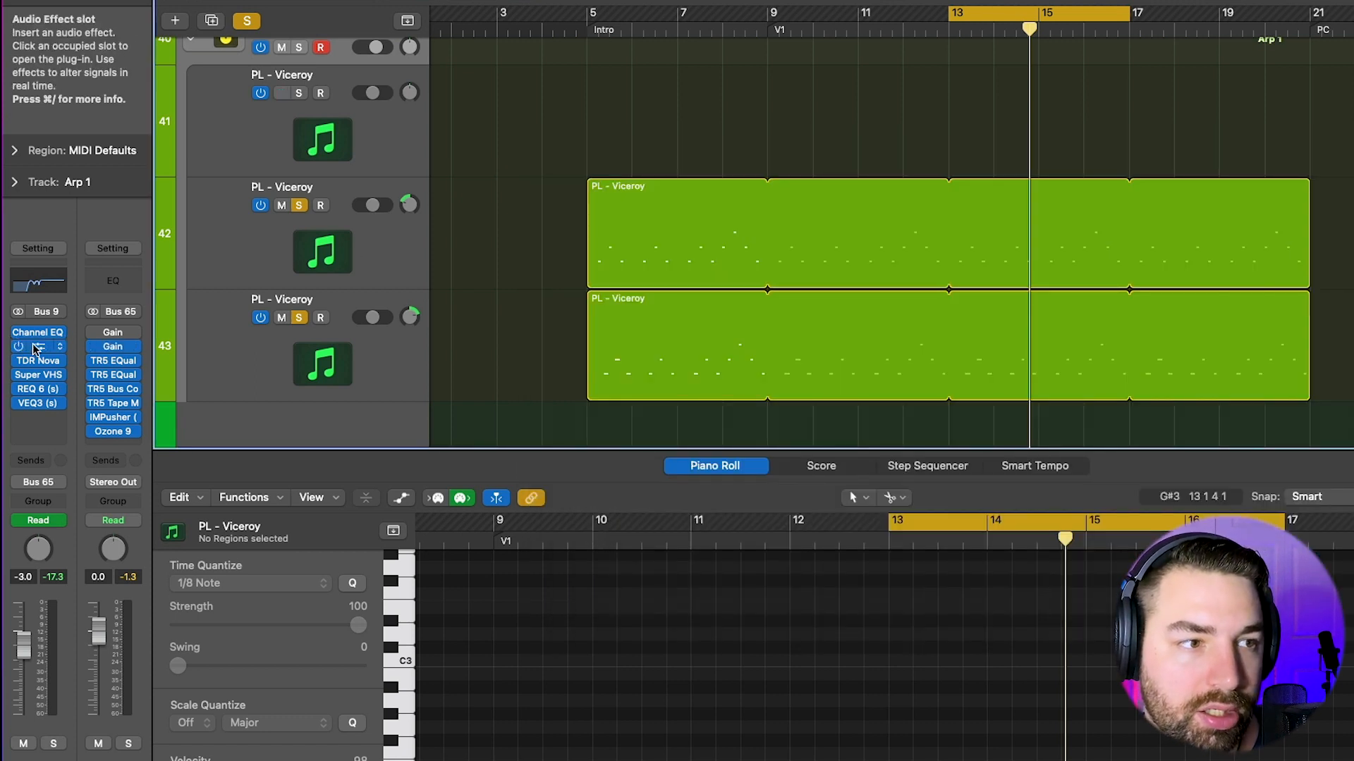
{"action": "left_click", "coordinate": [39, 346]}
{"action": "left_click_drag", "start_coordinate": [1043, 157], "coordinate": [1032, 153]}
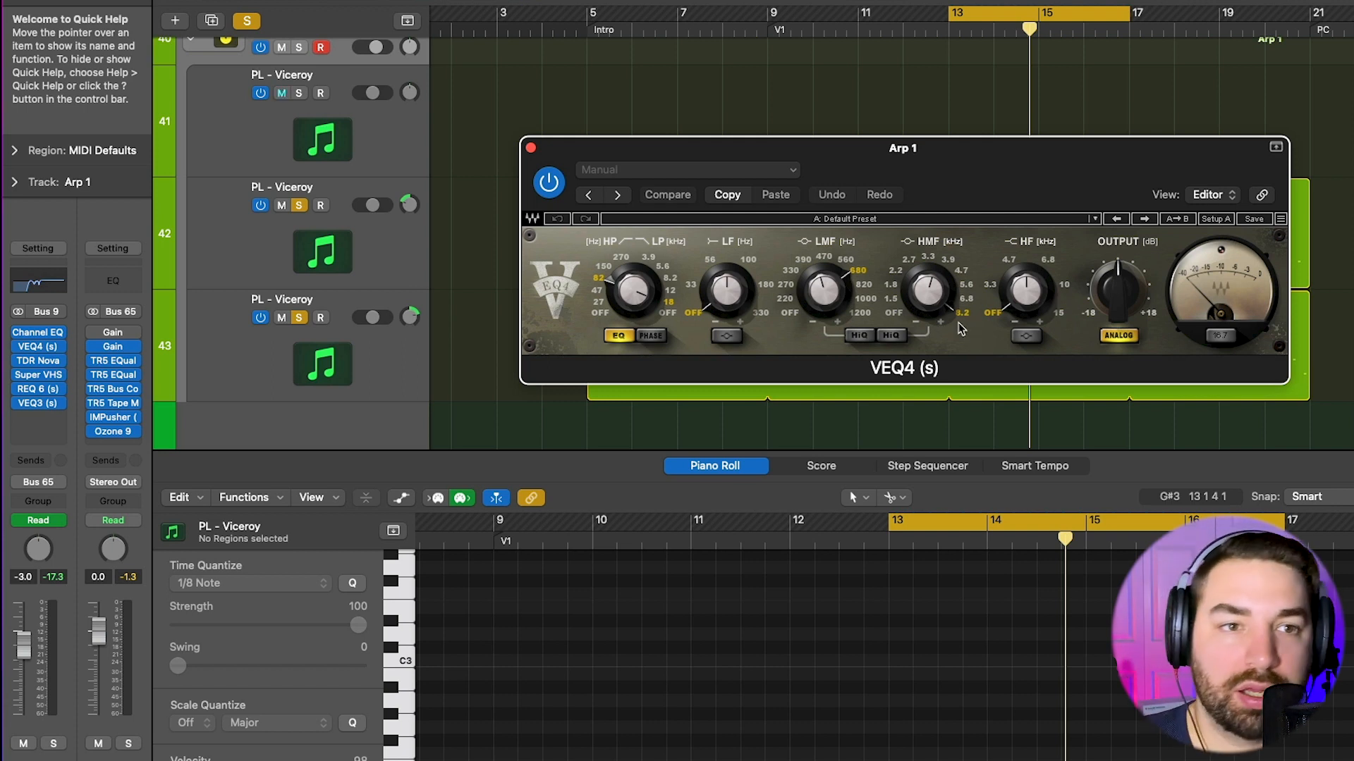
{"action": "left_click", "coordinate": [530, 148]}
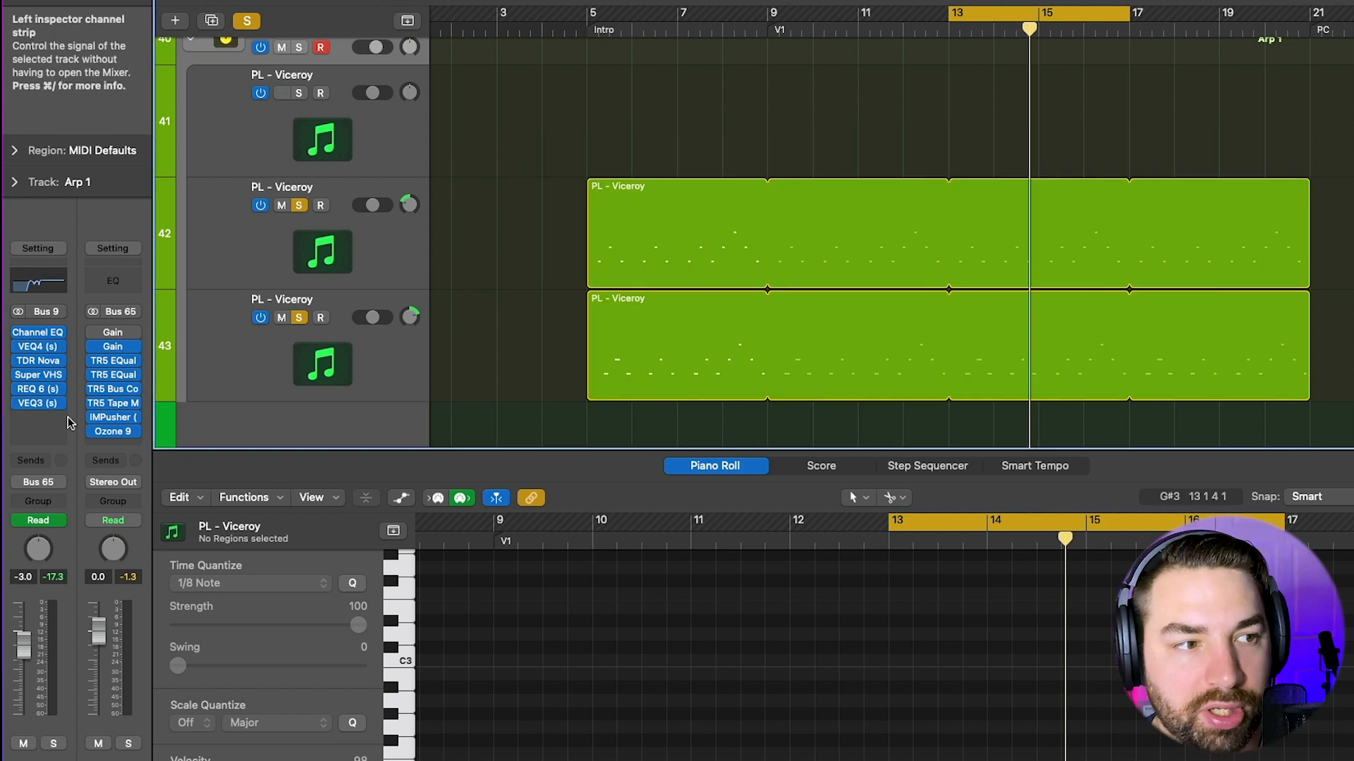
Examine the Heat, Wash and Drift settings of Super VHS on the Arp 1 stack and close the plug-in
{"action": "left_click", "coordinate": [38, 374]}
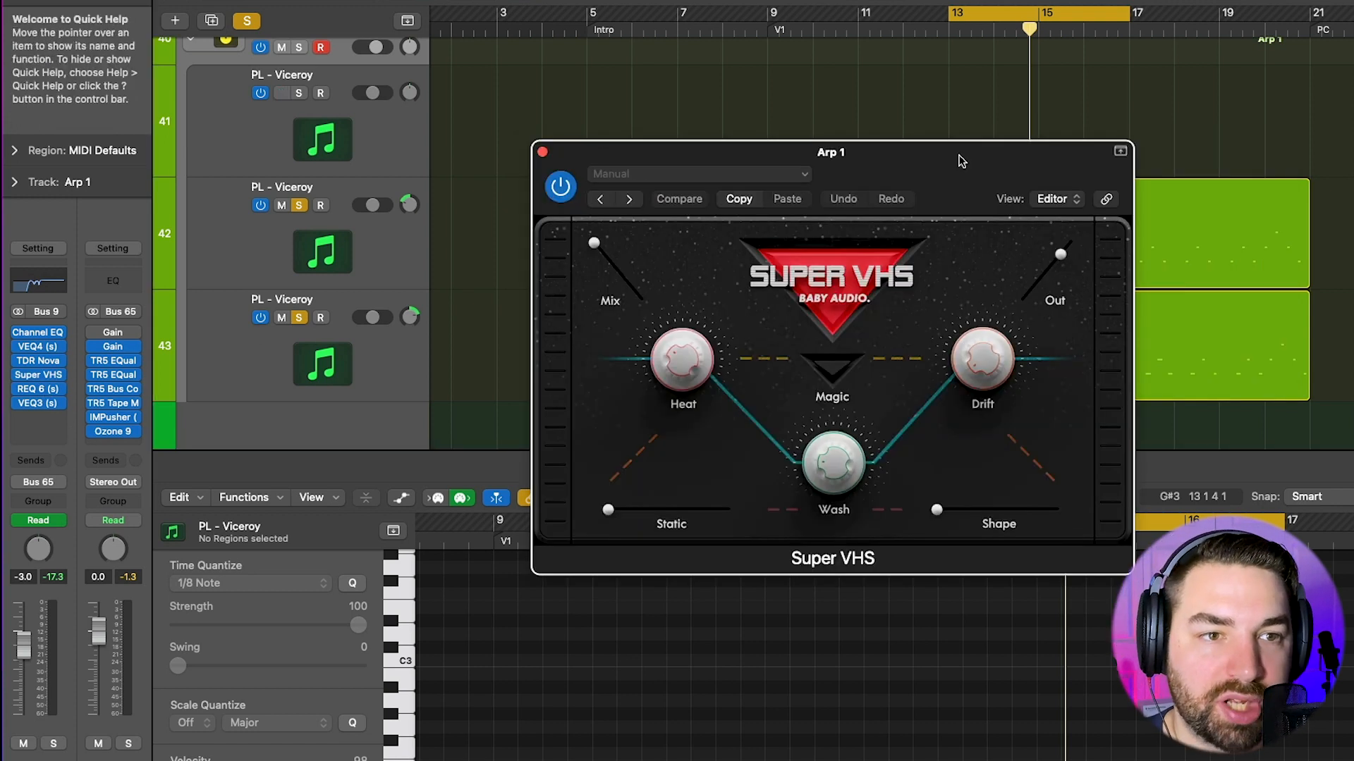
{"action": "left_click_drag", "start_coordinate": [961, 160], "coordinate": [1022, 114]}
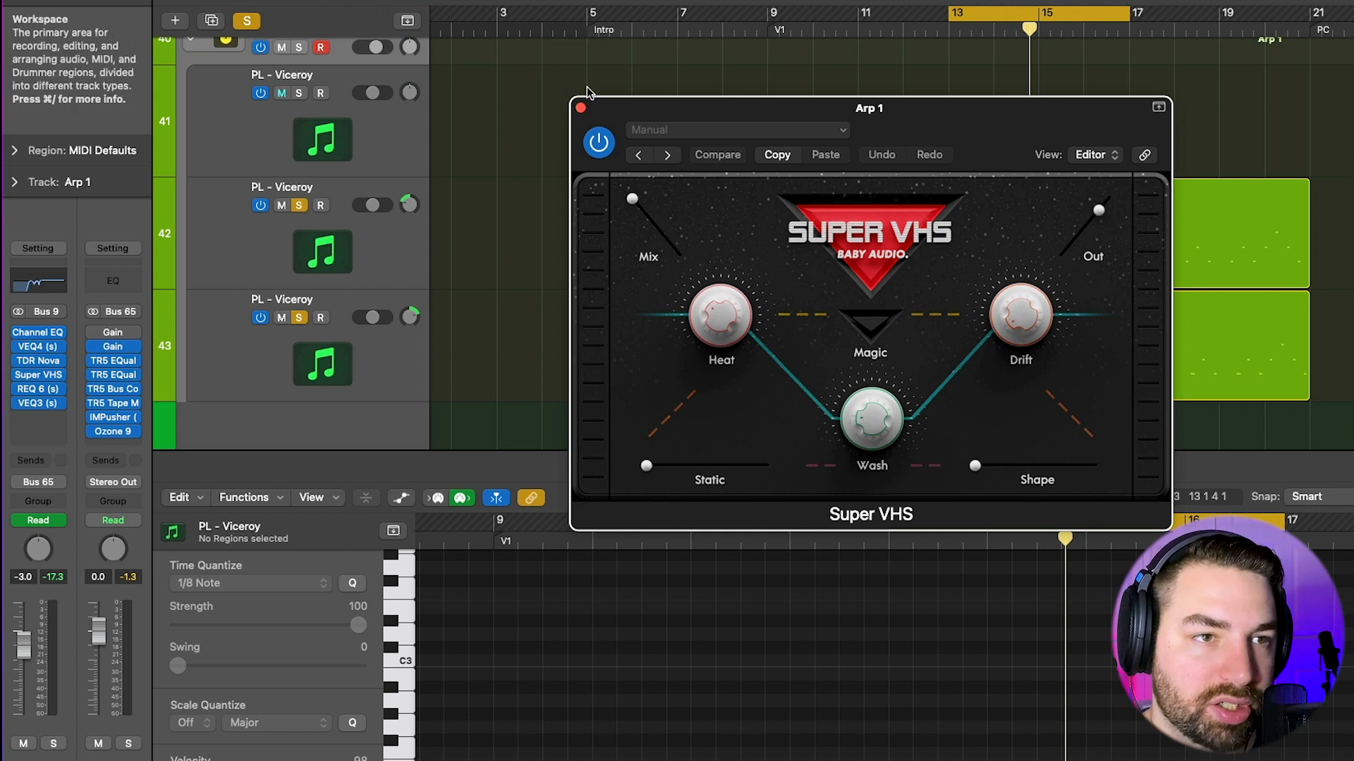
{"action": "left_click", "coordinate": [580, 107]}
Examine the REQ 6 curve and the VEQ3 settings on the Arp 1 stack and close both plug-ins
{"action": "scroll", "coordinate": [373, 269], "scroll_direction": "down", "scroll_amount": 3}
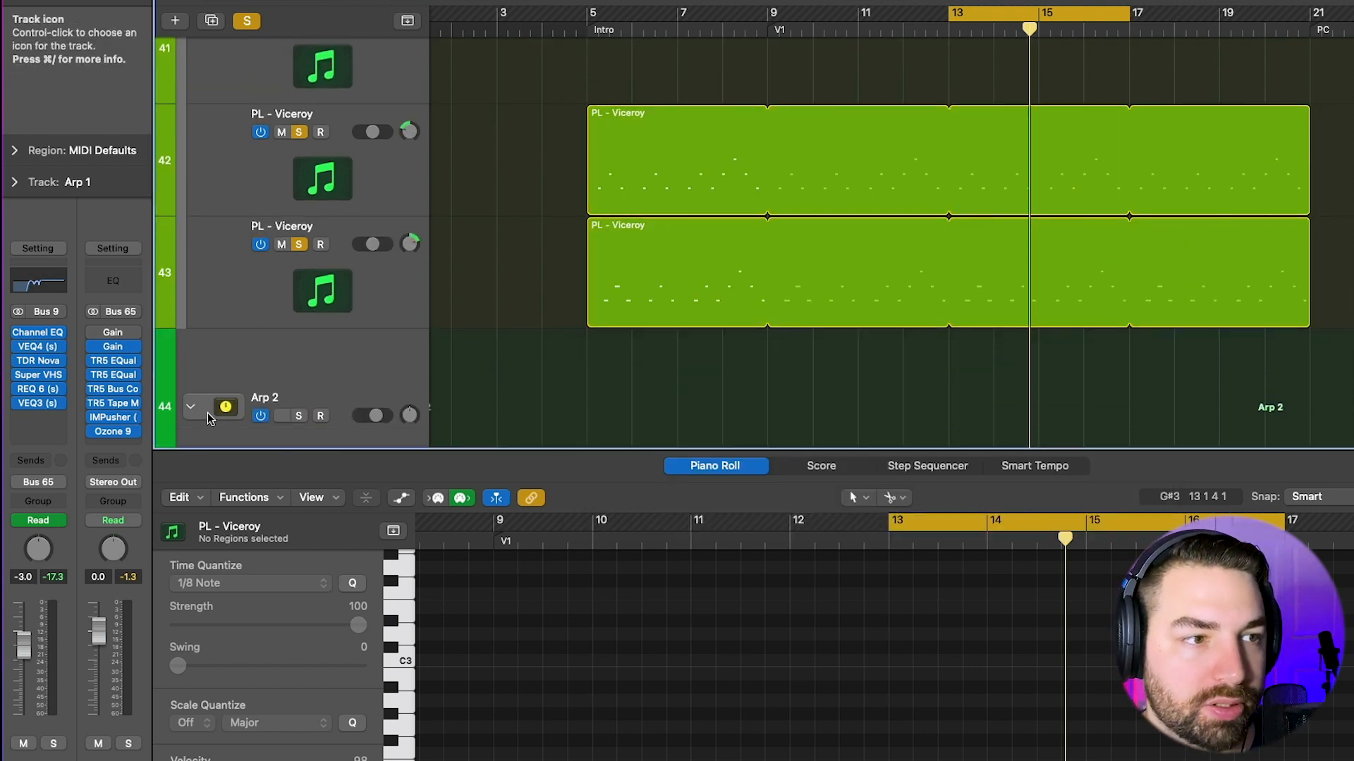
{"action": "mouse_move", "coordinate": [42, 392]}
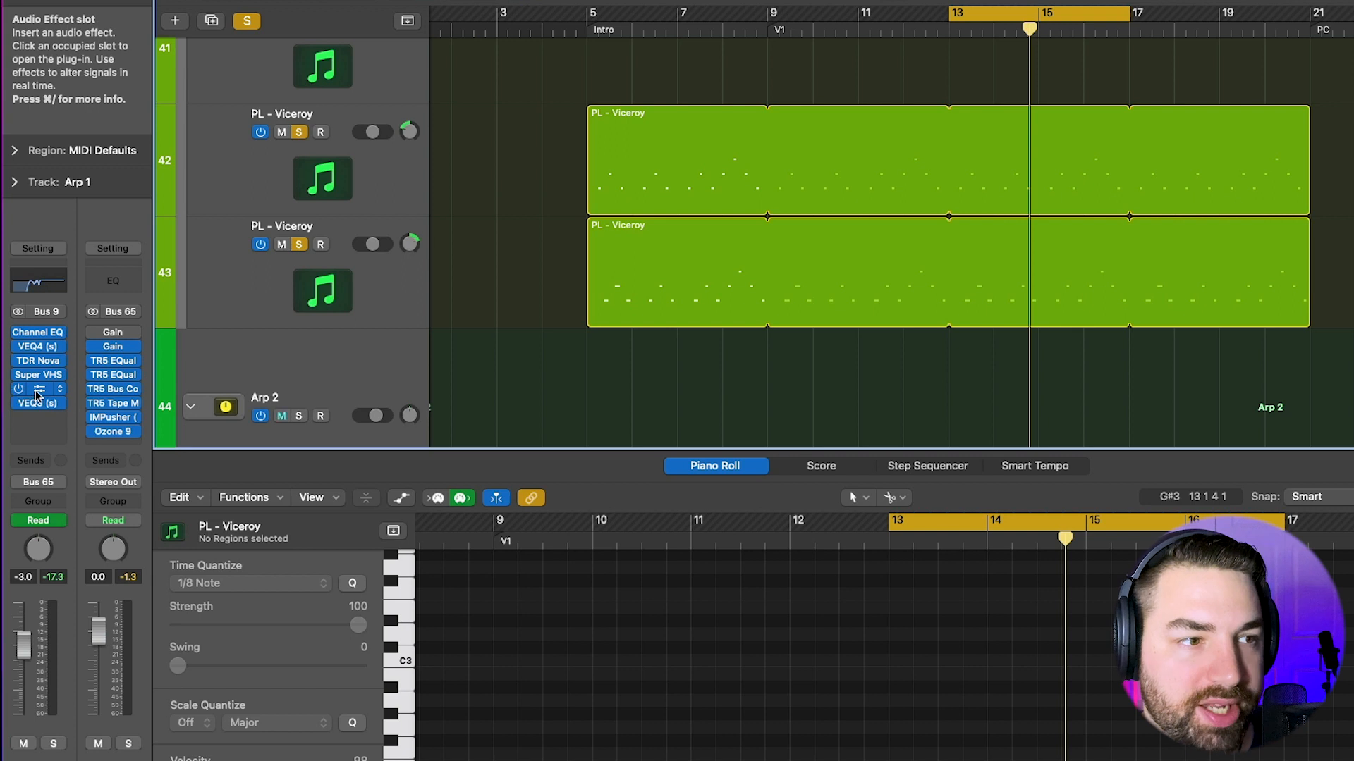
{"action": "left_click", "coordinate": [38, 394]}
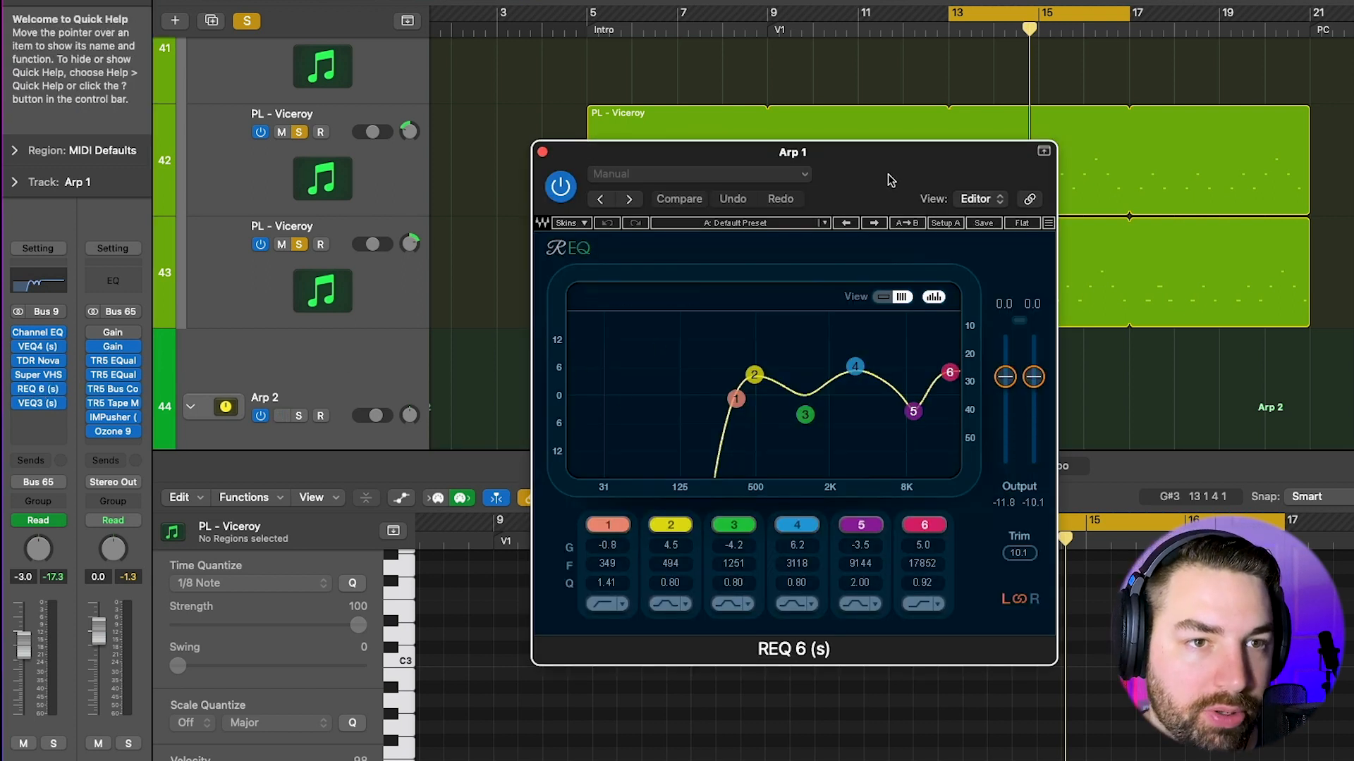
{"action": "left_click_drag", "start_coordinate": [887, 174], "coordinate": [867, 126]}
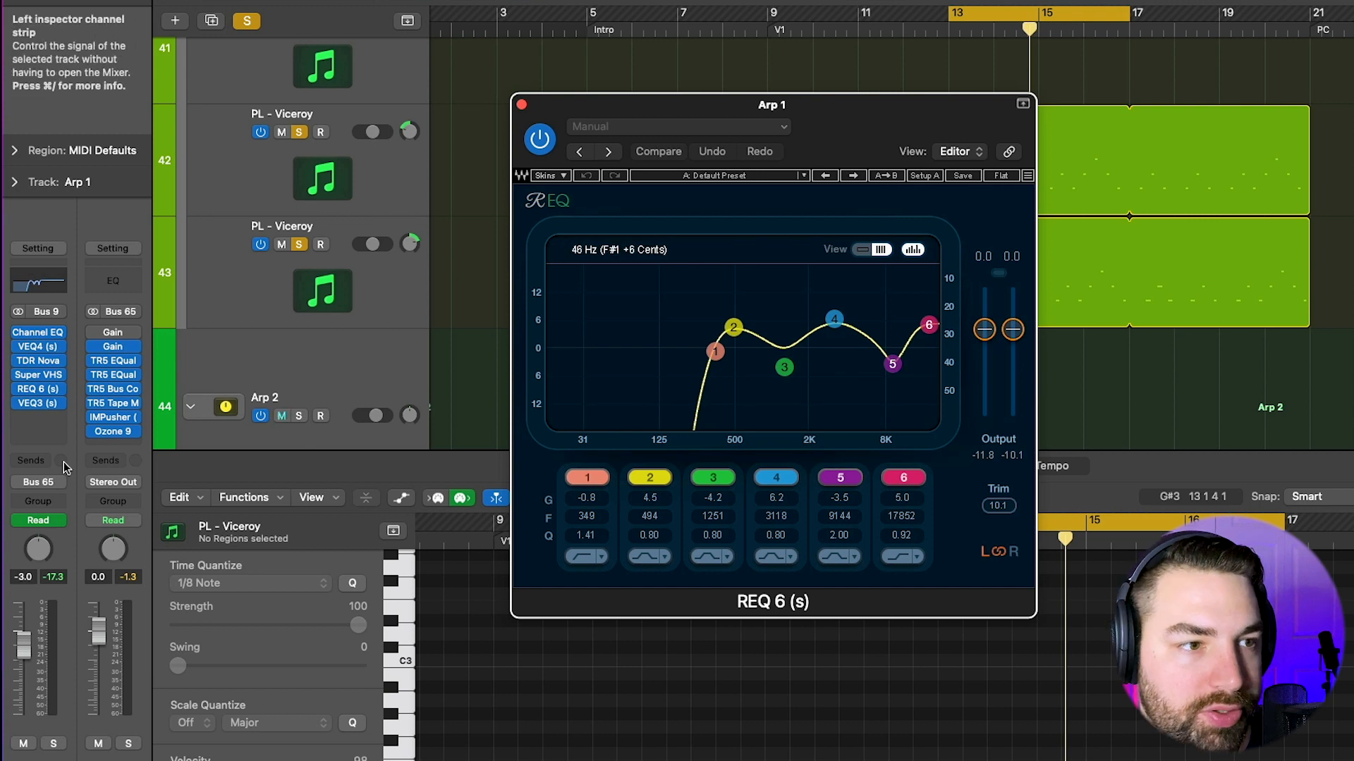
{"action": "left_click", "coordinate": [39, 404]}
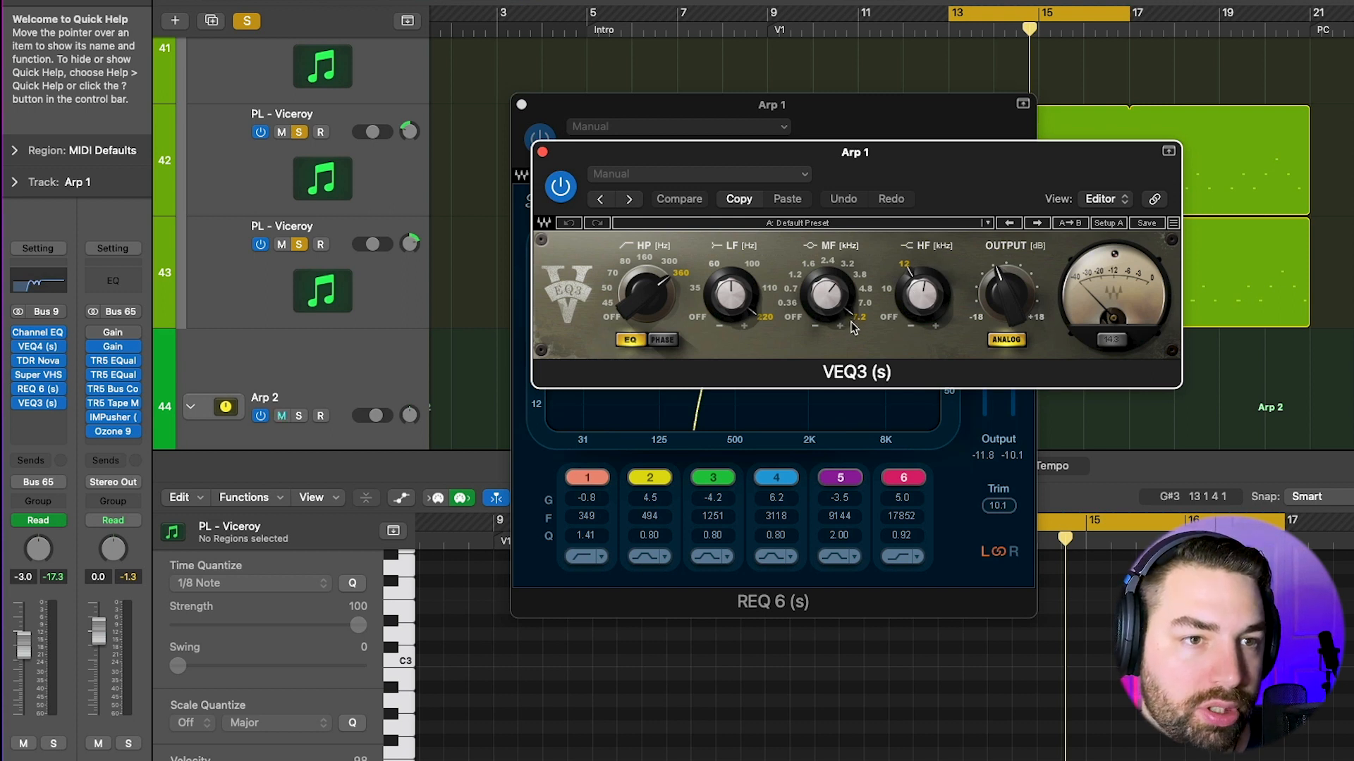
{"action": "left_click", "coordinate": [543, 152]}
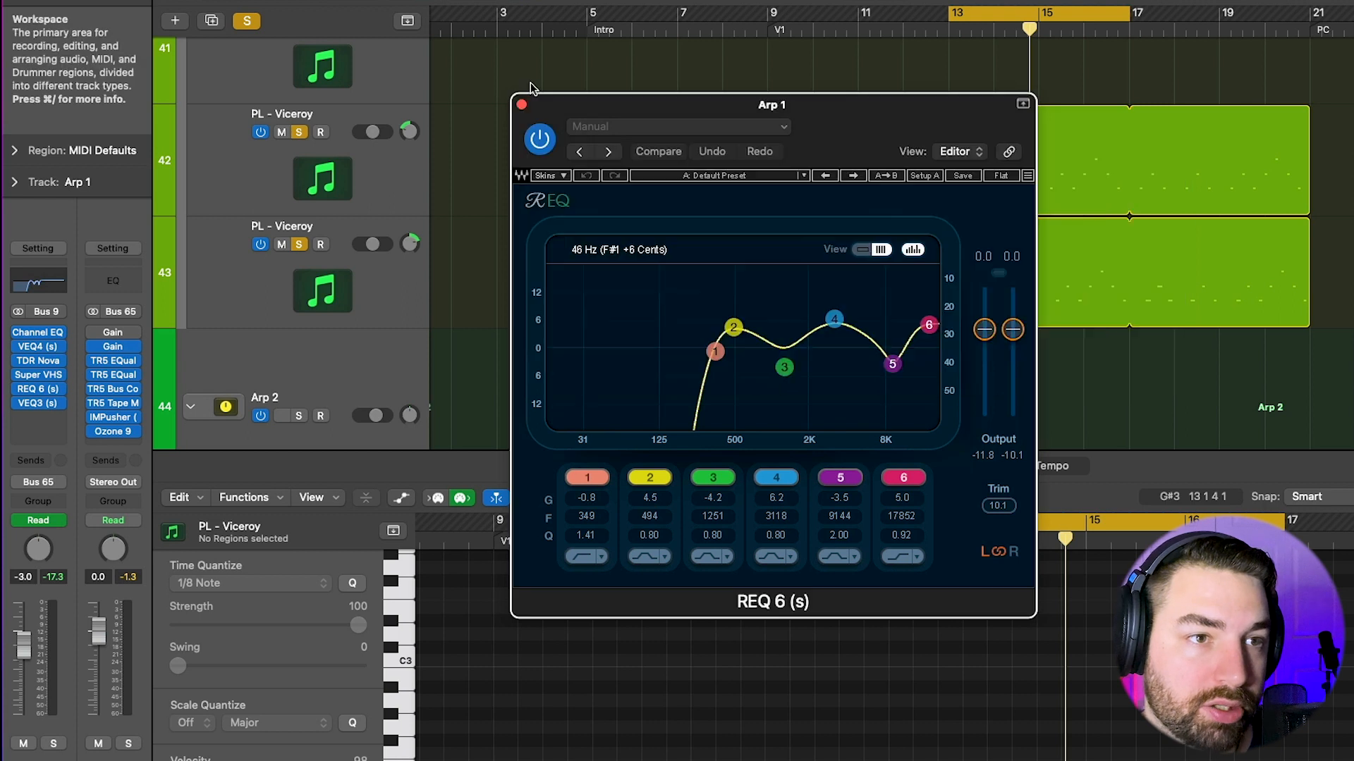
{"action": "left_click", "coordinate": [522, 104]}
Bypass all six audio effects on the Arp 1 stack and play the arpeggio in the V2 section
{"action": "scroll", "coordinate": [239, 231], "scroll_direction": "up", "scroll_amount": 3}
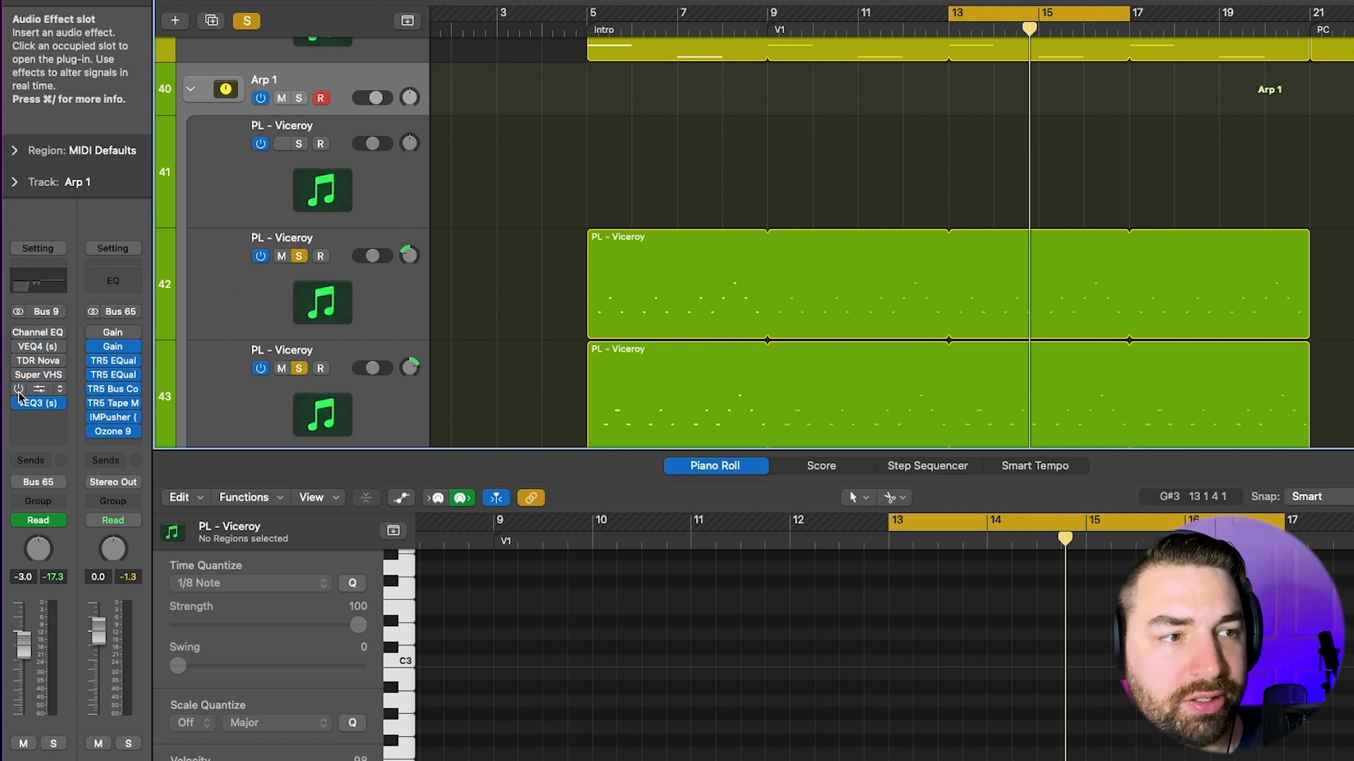
{"action": "scroll", "coordinate": [517, 199], "scroll_direction": "down", "scroll_amount": 3}
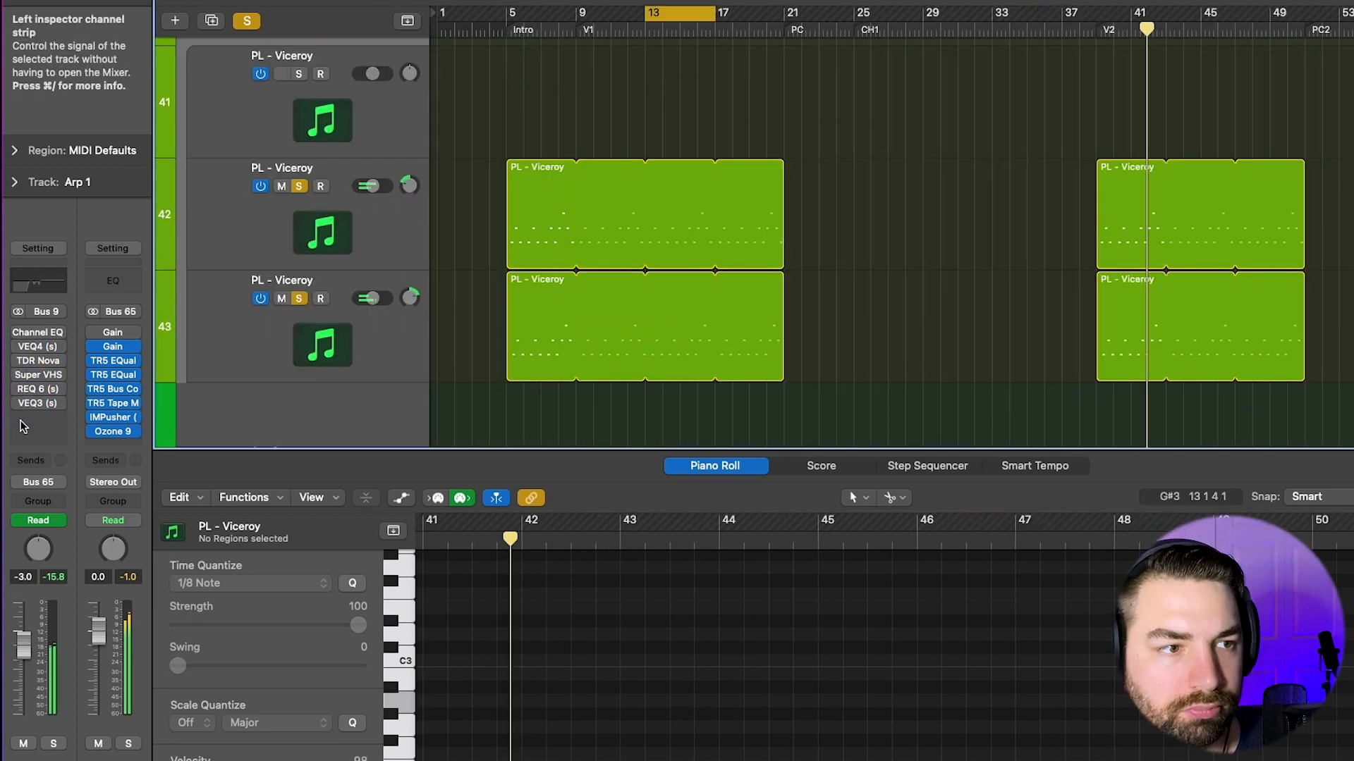
Re-enable all six audio effects on the Arp 1 stack and move the playhead to the start of CH2
{"action": "left_click", "coordinate": [17, 334]}
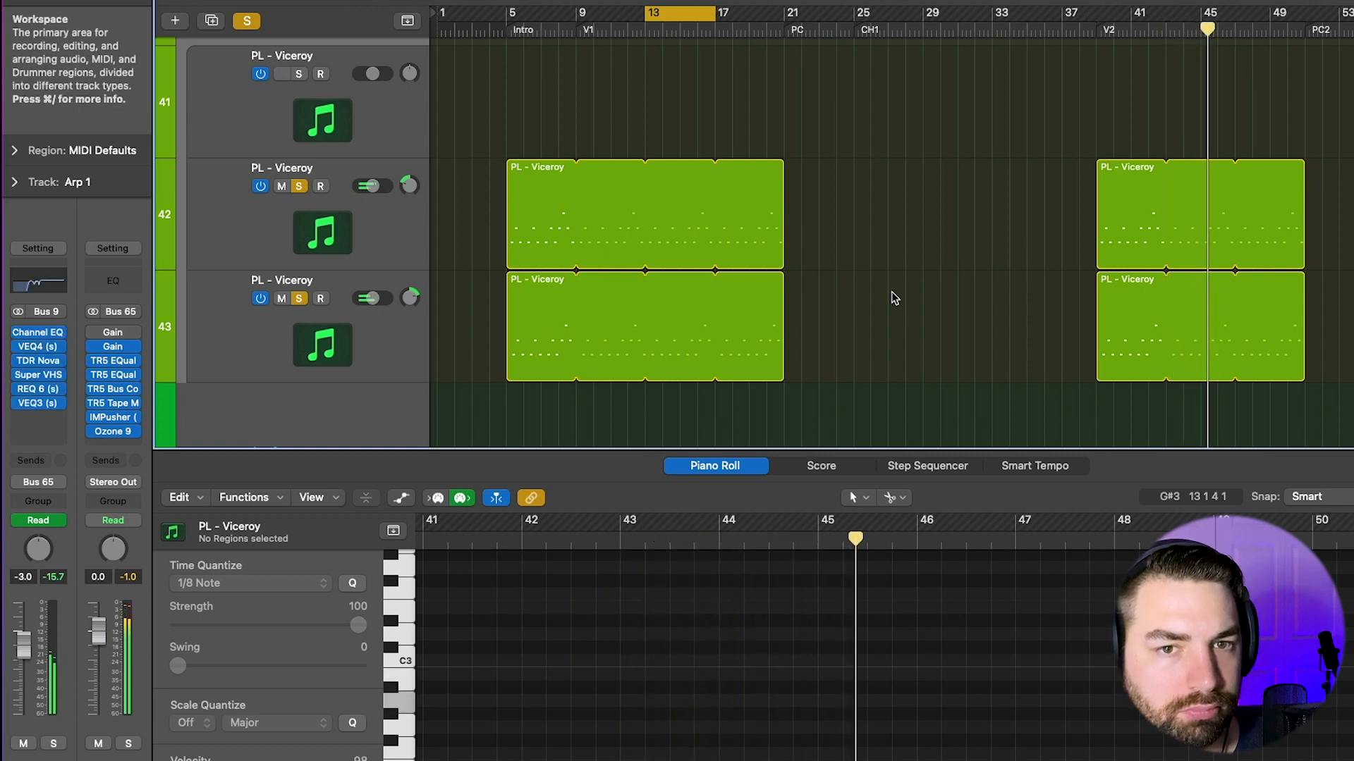
{"action": "scroll", "coordinate": [975, 248], "scroll_direction": "up", "scroll_amount": 5}
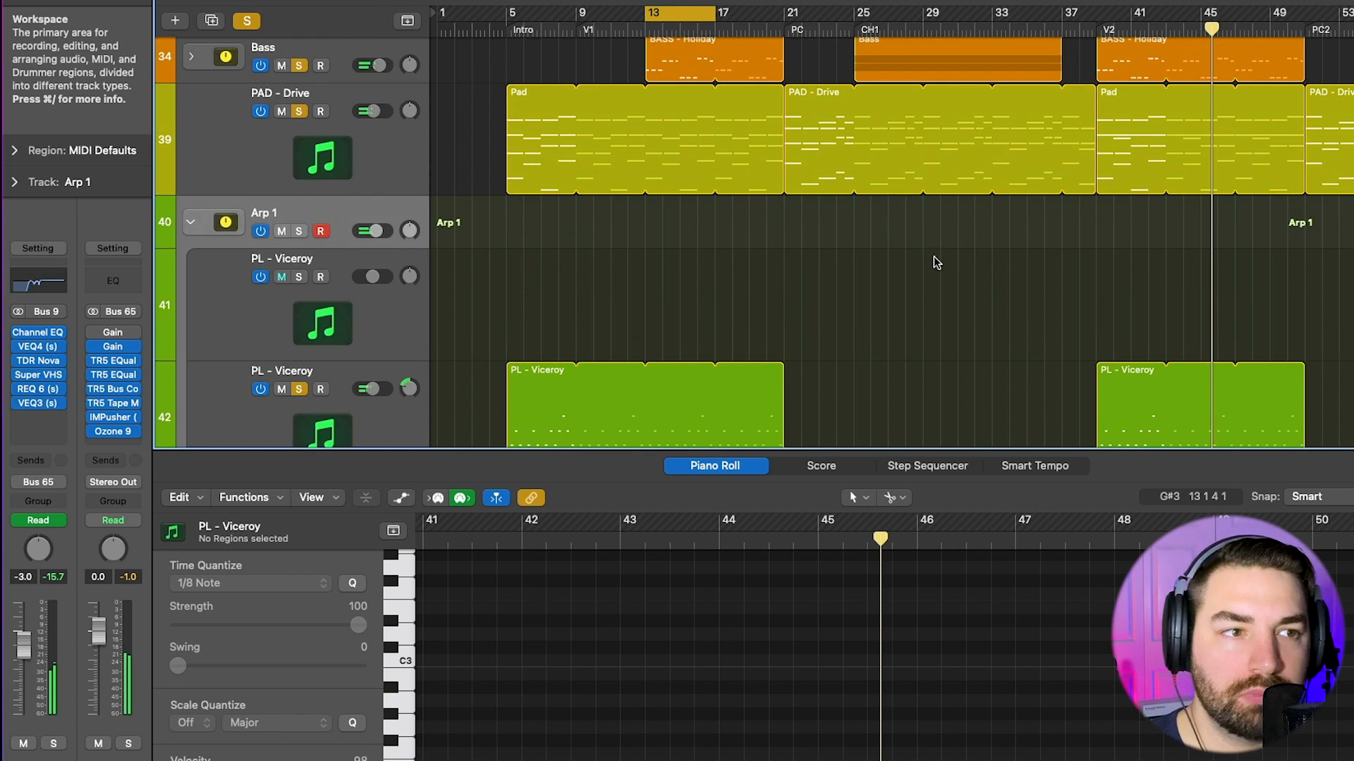
{"action": "scroll", "coordinate": [740, 195], "scroll_direction": "right", "scroll_amount": 5}
{"action": "scroll", "coordinate": [809, 217], "scroll_direction": "right", "scroll_amount": 4}
{"action": "scroll", "coordinate": [801, 209], "scroll_direction": "down", "scroll_amount": 4}
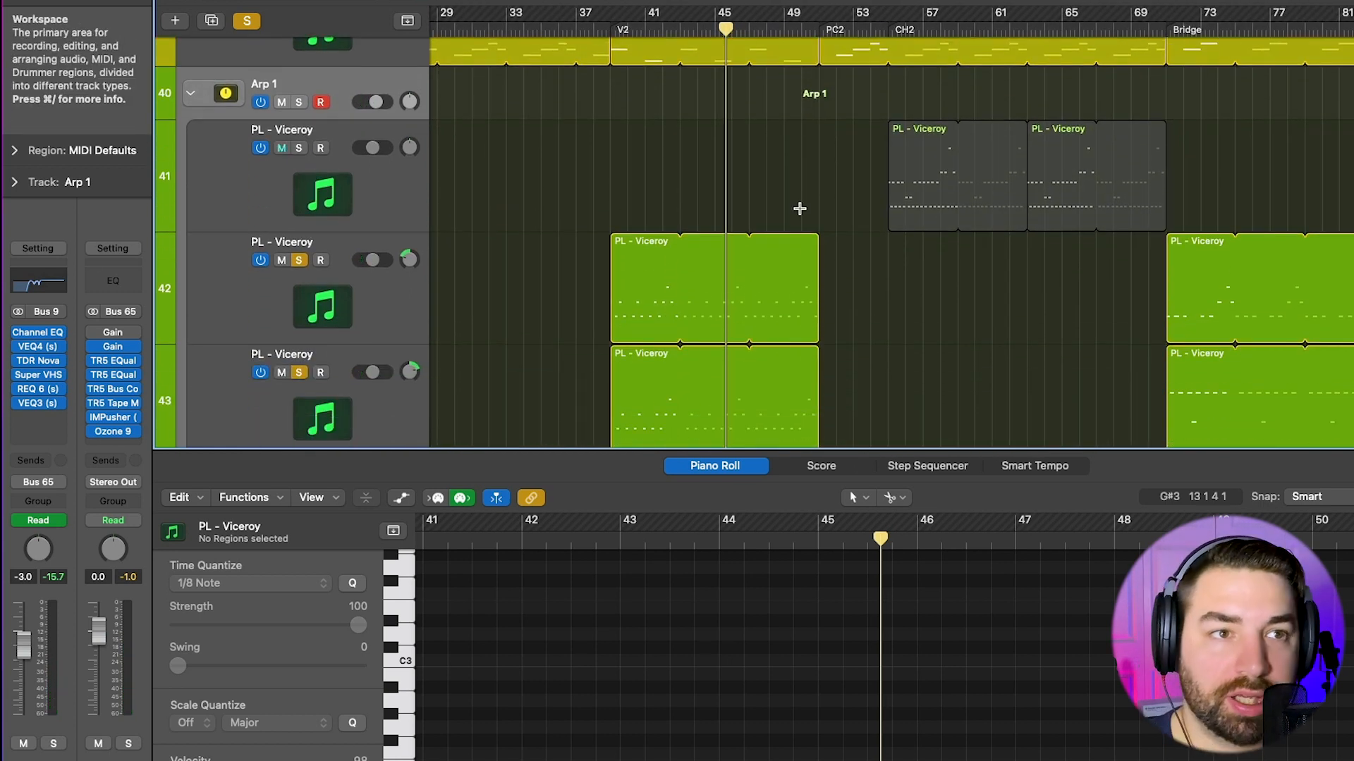
{"action": "left_click", "coordinate": [888, 29]}
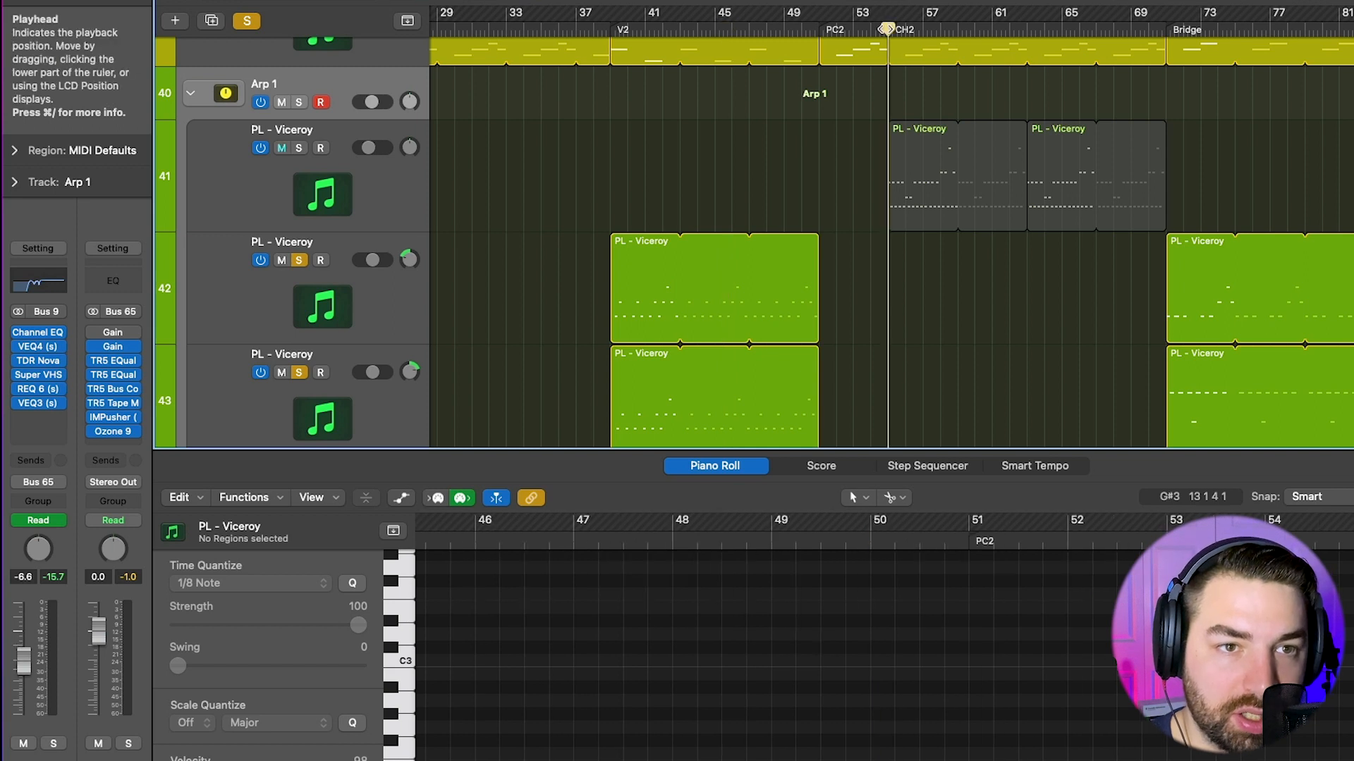
Play the first PL - Viceroy track in CH2, examine its volume automation there, and hide the automation
{"action": "scroll", "coordinate": [796, 180], "scroll_direction": "up", "scroll_amount": 1}
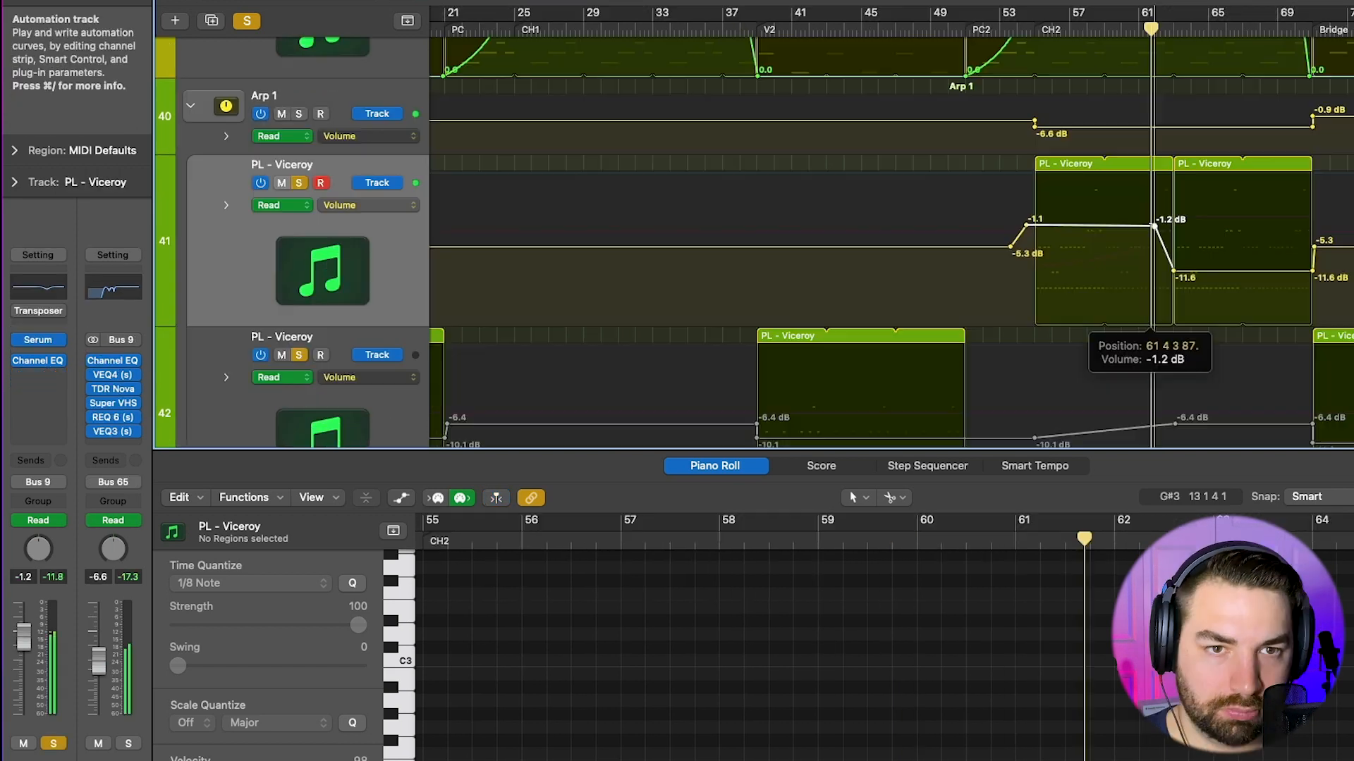
{"action": "left_click_drag", "start_coordinate": [1133, 225], "coordinate": [1149, 226]}
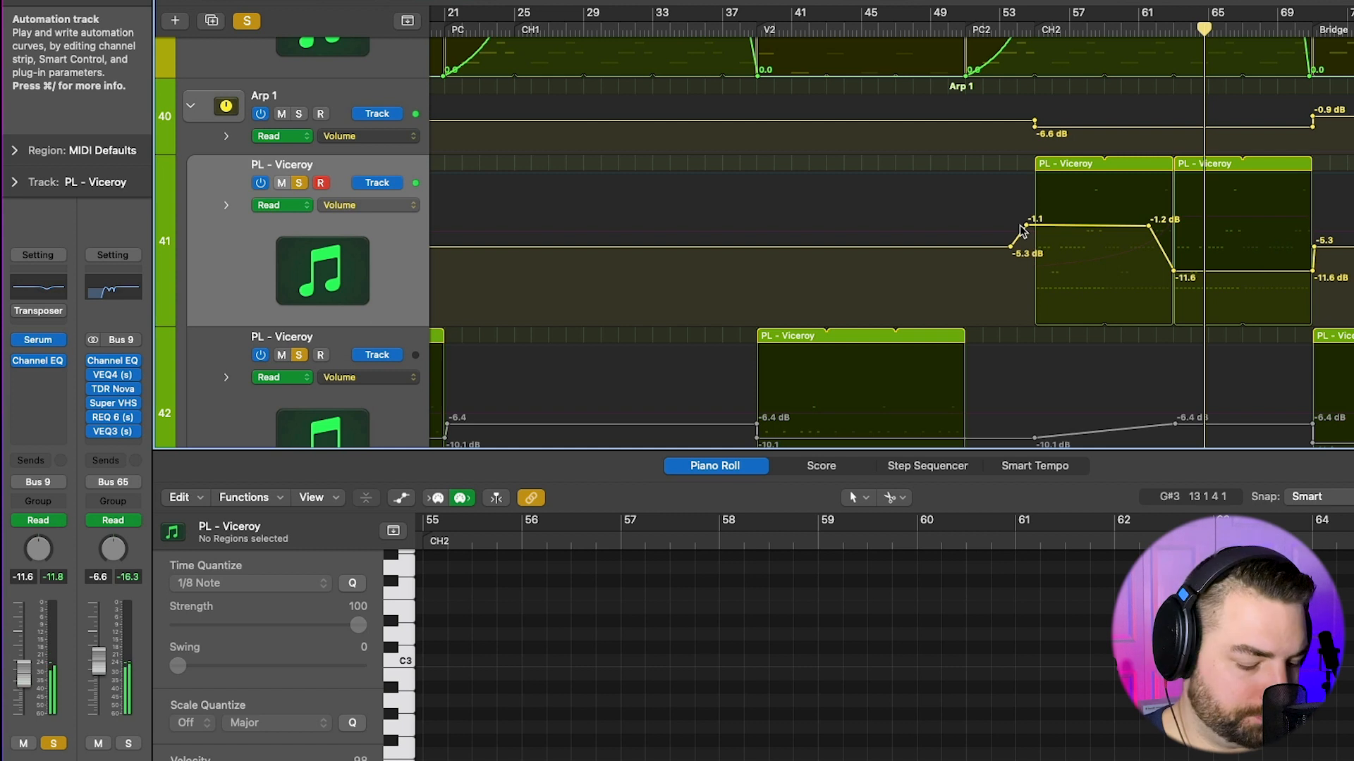
{"action": "key", "text": "a"}
Select the first PL - Starboy track in the Arp 2 stack and open its Serum instrument with the whole interface in view
{"action": "scroll", "coordinate": [1000, 233], "scroll_direction": "down", "scroll_amount": 5}
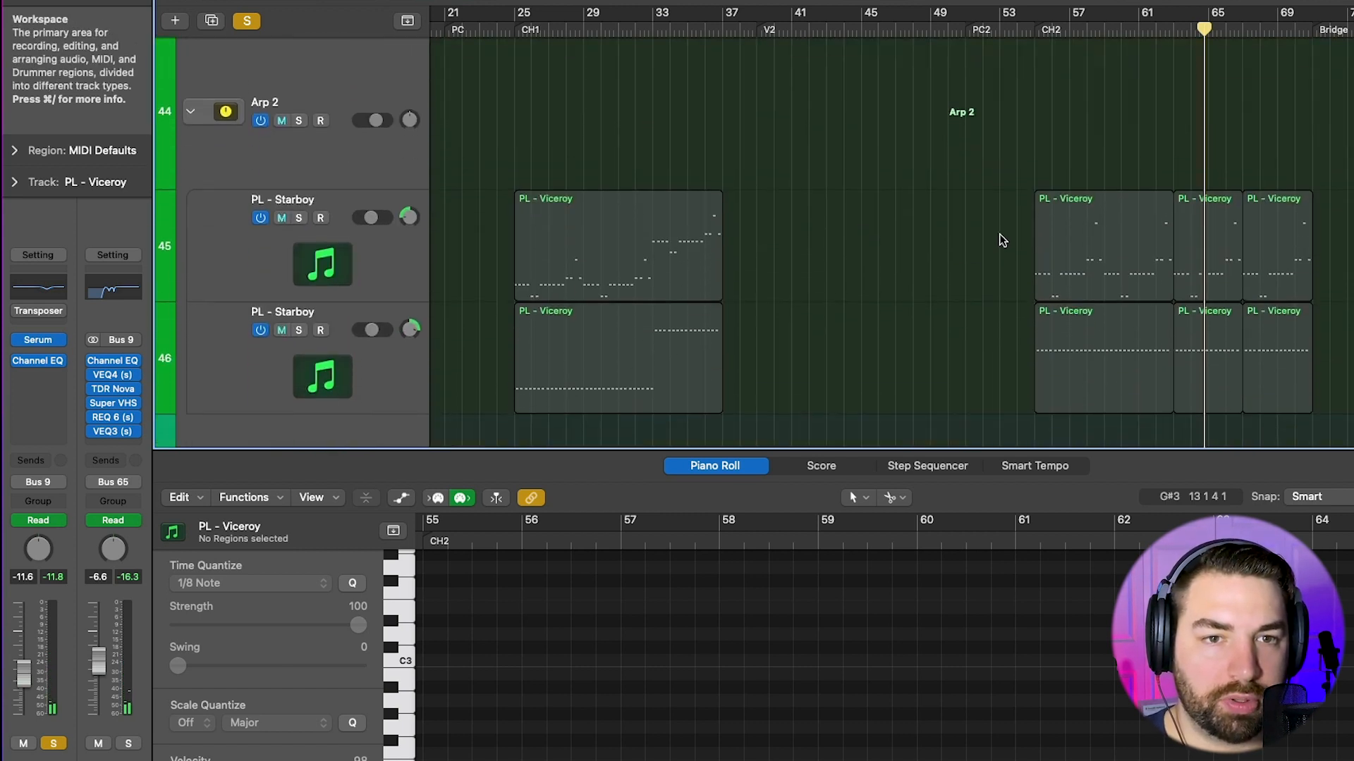
{"action": "left_click", "coordinate": [239, 239]}
{"action": "scroll", "coordinate": [252, 248], "scroll_direction": "down", "scroll_amount": 2}
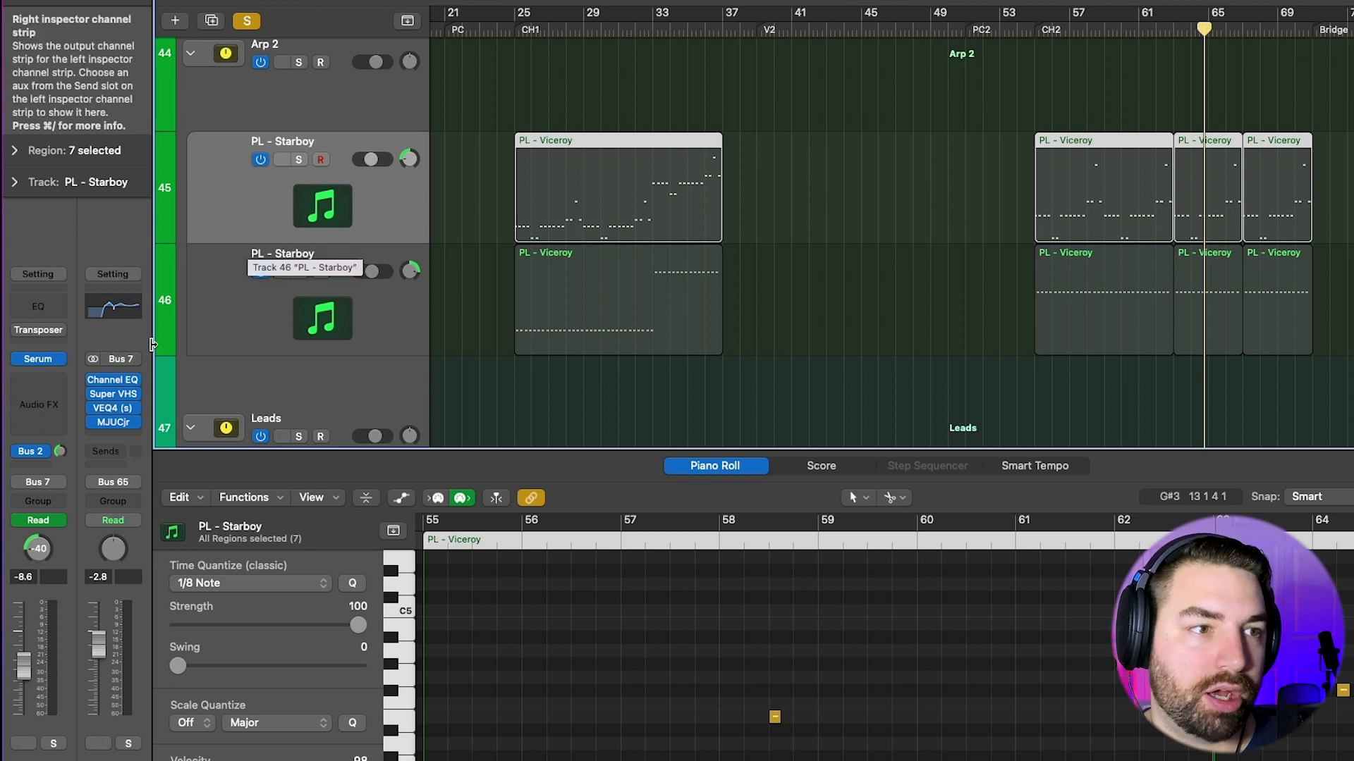
{"action": "left_click", "coordinate": [38, 359]}
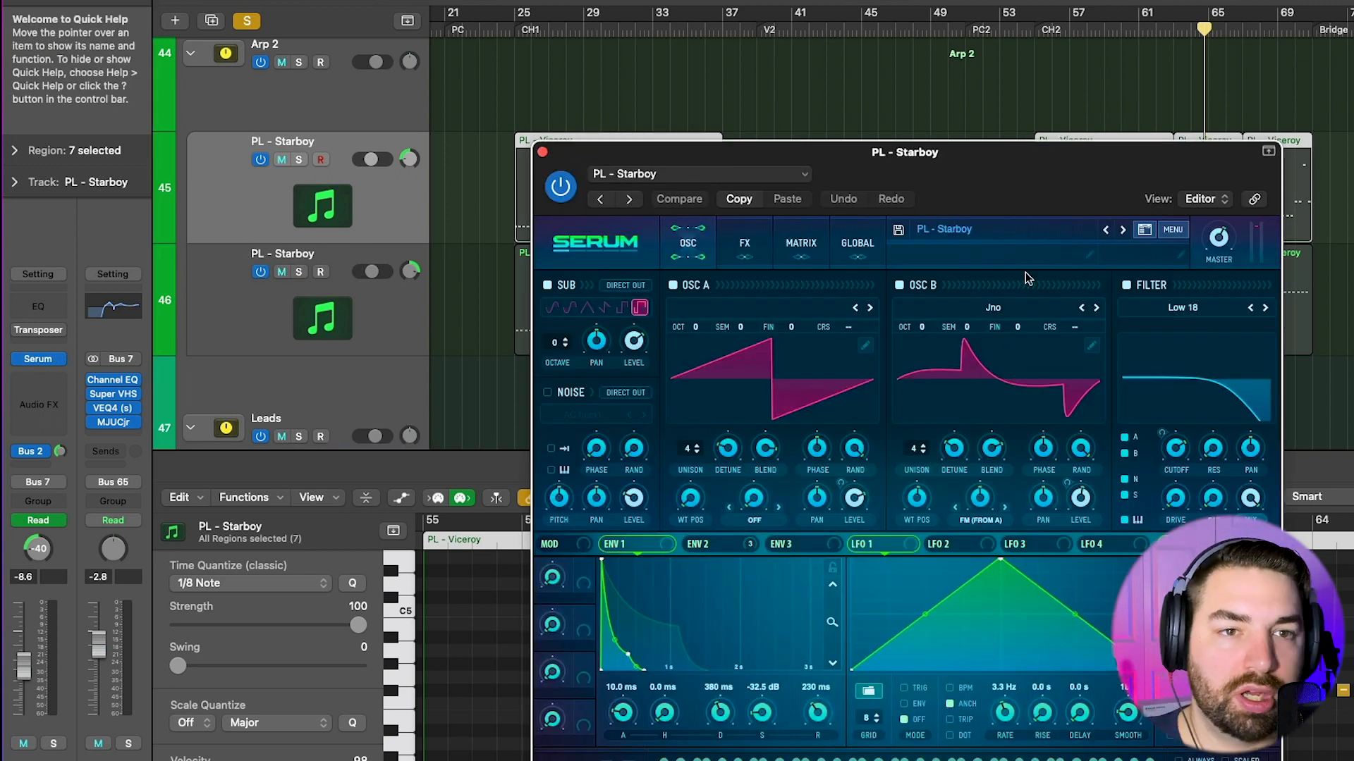
{"action": "left_click_drag", "start_coordinate": [1003, 200], "coordinate": [940, 57]}
Browse Serum's Retrowave presets without loading a new one, and close the instrument
{"action": "left_click", "coordinate": [910, 86]}
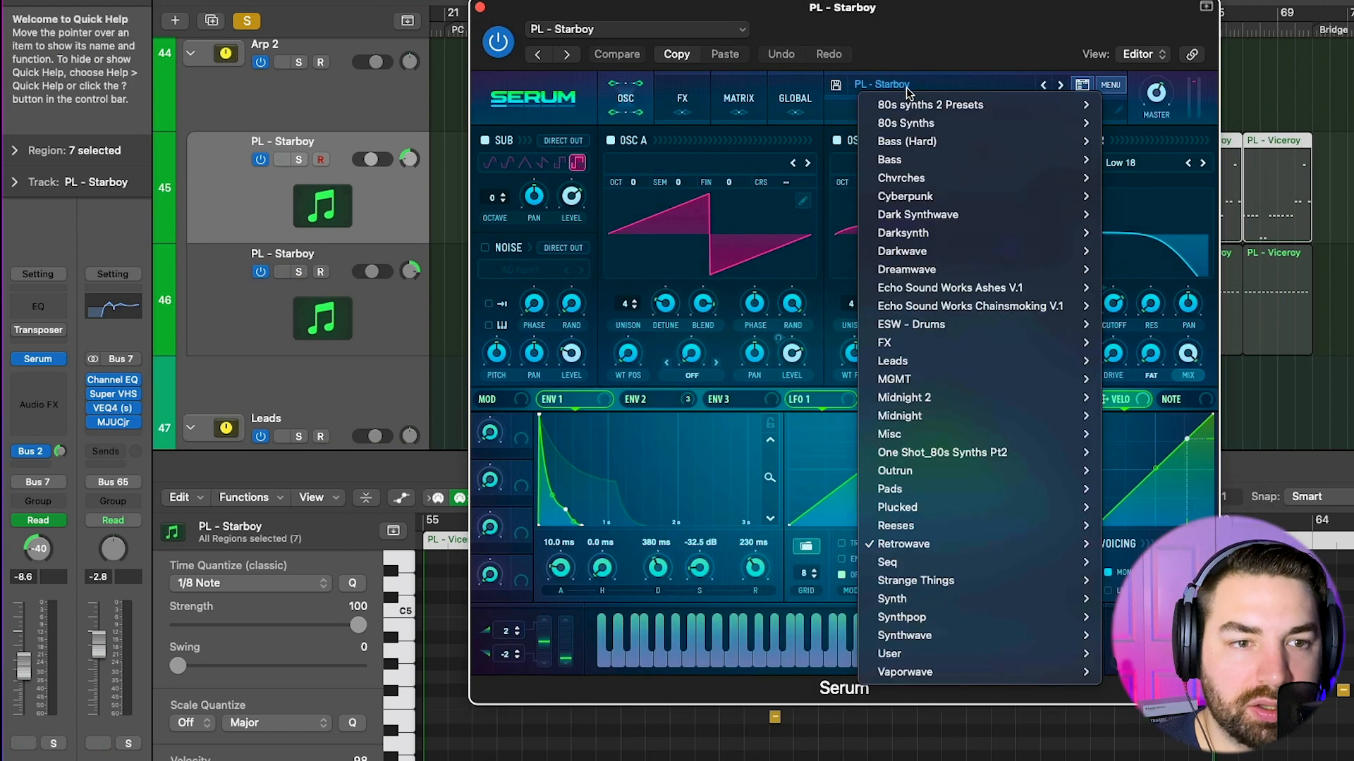
{"action": "mouse_move", "coordinate": [1009, 540]}
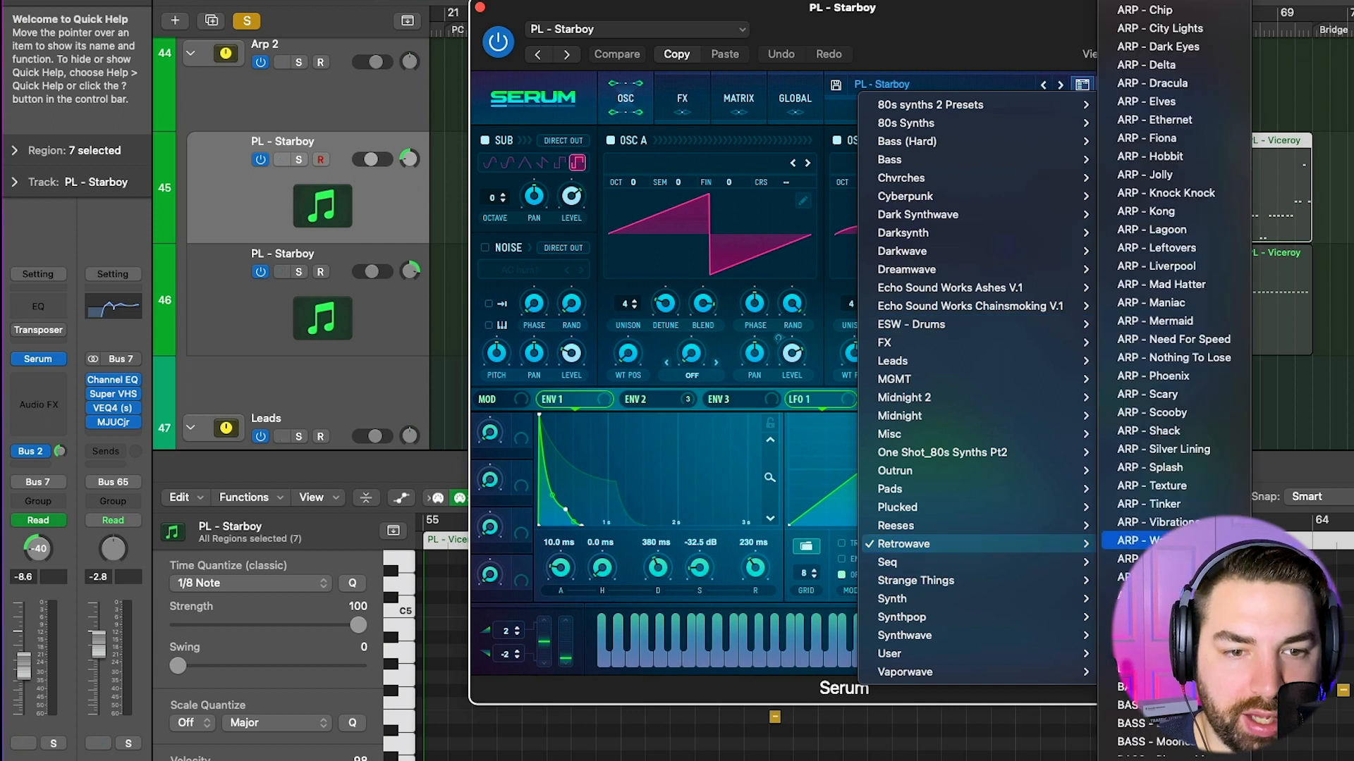
{"action": "left_click", "coordinate": [922, 47]}
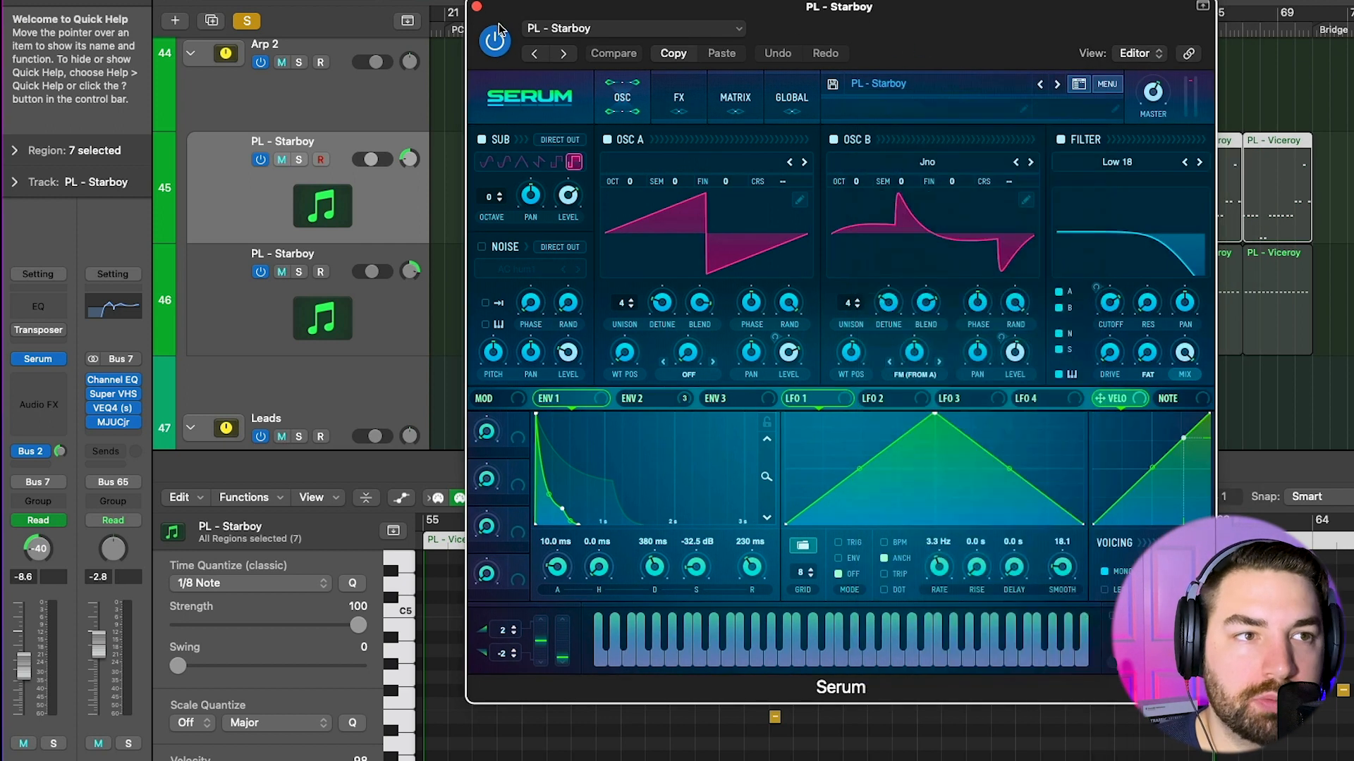
{"action": "left_click", "coordinate": [480, 7]}
Solo both PL - Starboy tracks in the Arp 2 stack and return the playhead to the start of CH2
{"action": "scroll", "coordinate": [284, 234], "scroll_direction": "up", "scroll_amount": 3}
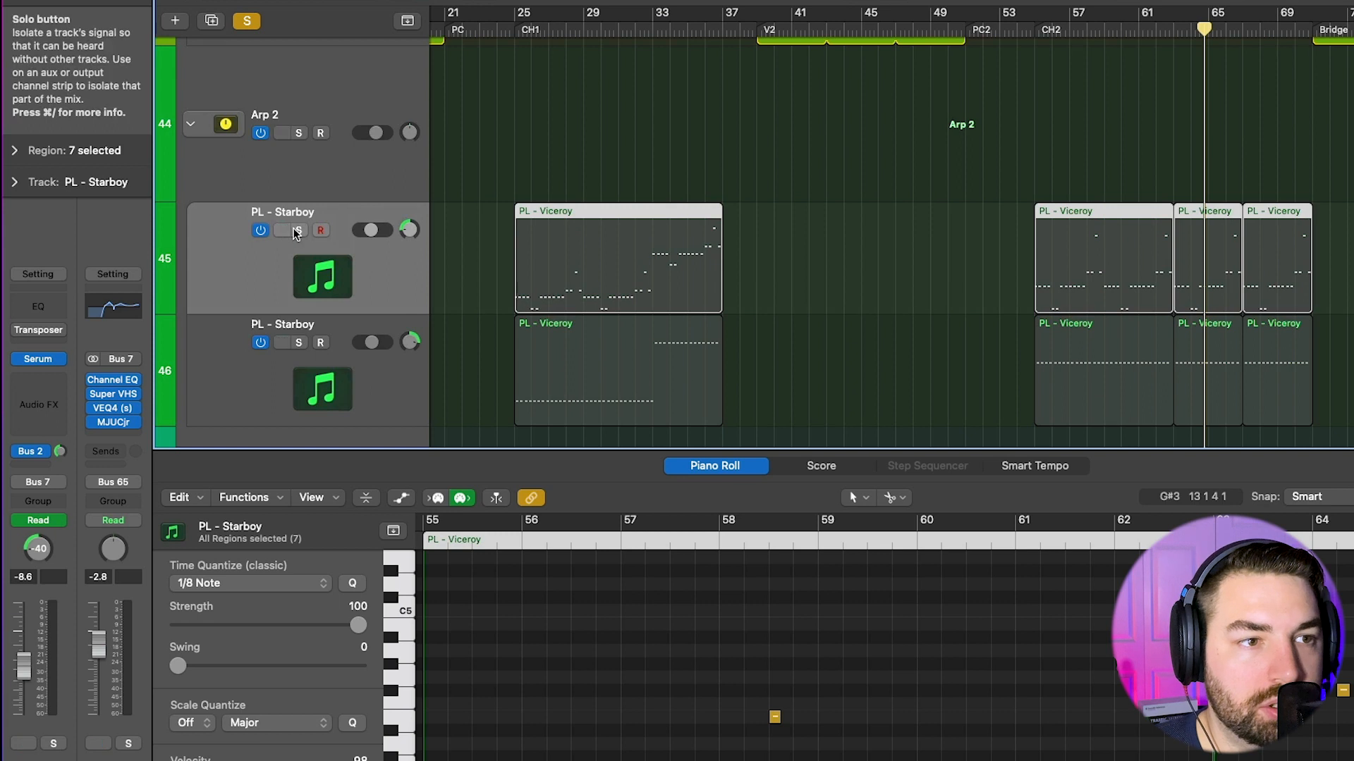
{"action": "left_click", "coordinate": [299, 230]}
{"action": "left_click", "coordinate": [299, 339]}
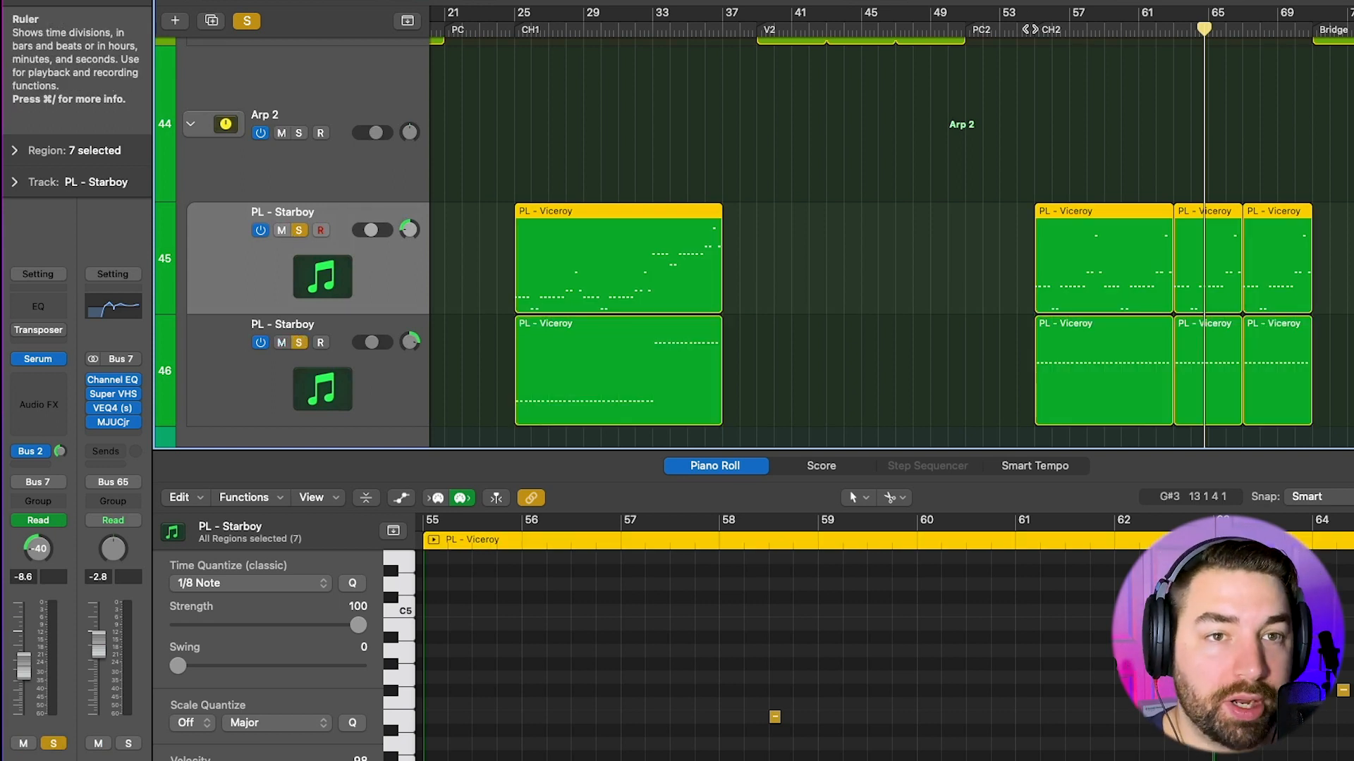
{"action": "left_click", "coordinate": [1033, 30]}
Open the PAD - Drive region that starts at PC2 in the Piano Roll and enlarge the editor to show its chords
{"action": "scroll", "coordinate": [1121, 110], "scroll_direction": "up", "scroll_amount": 3}
{"action": "scroll", "coordinate": [1124, 113], "scroll_direction": "up", "scroll_amount": 6}
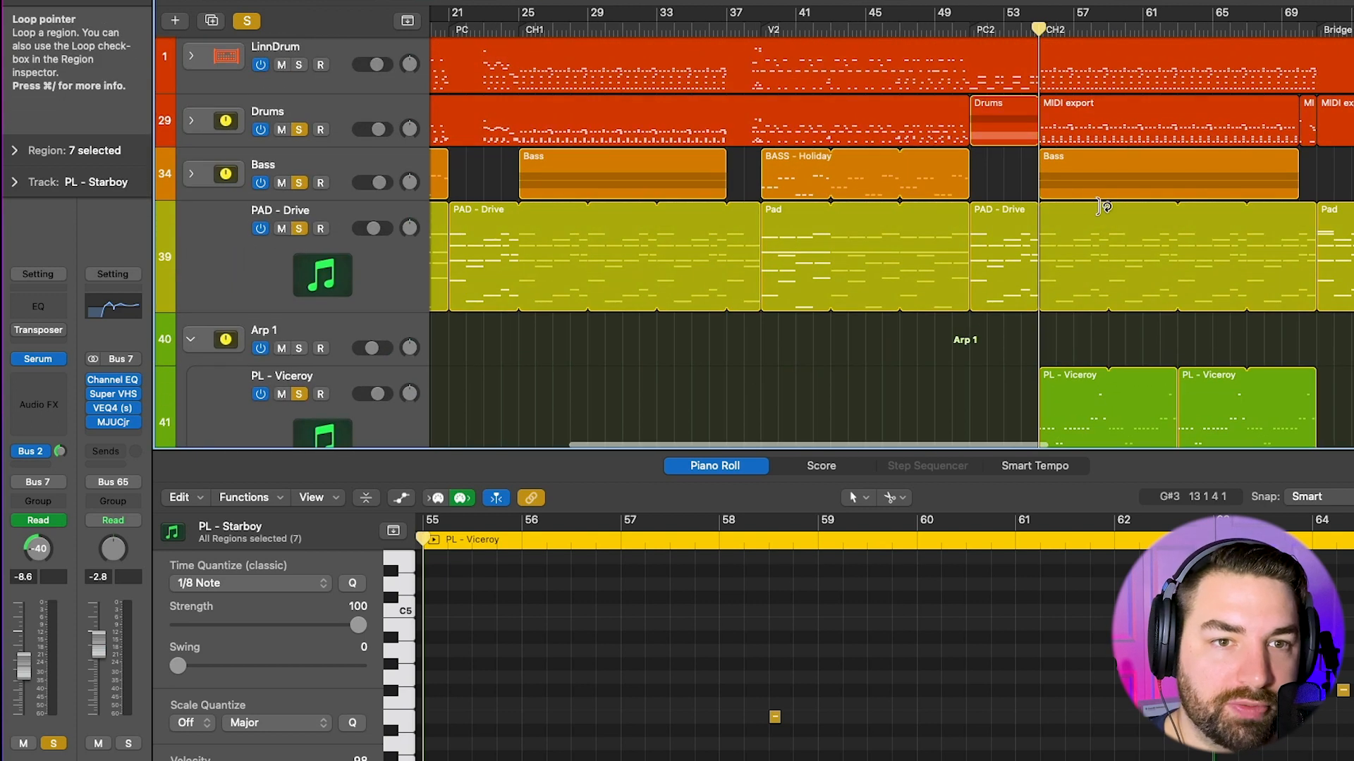
{"action": "left_click", "coordinate": [1067, 219]}
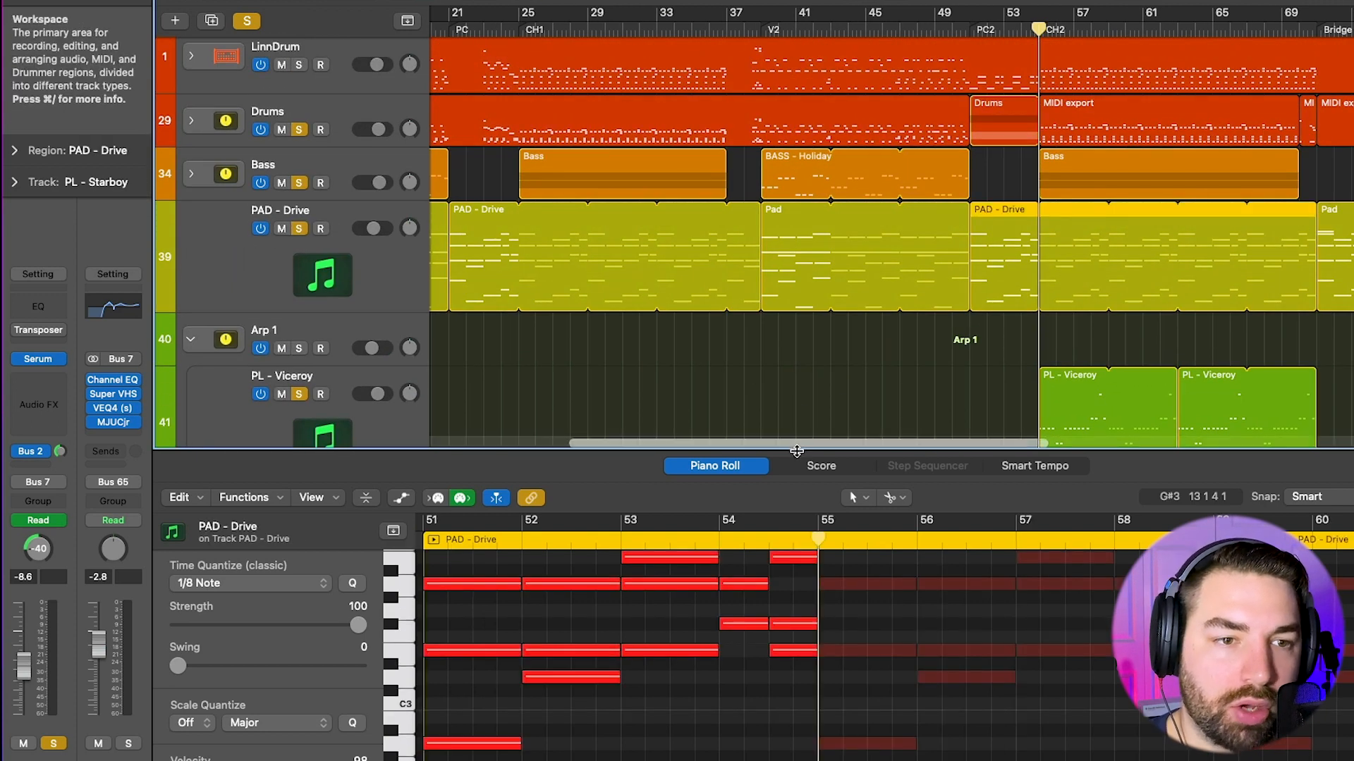
{"action": "left_click_drag", "start_coordinate": [797, 451], "coordinate": [797, 189]}
{"action": "scroll", "coordinate": [682, 337], "scroll_direction": "left", "scroll_amount": 3}
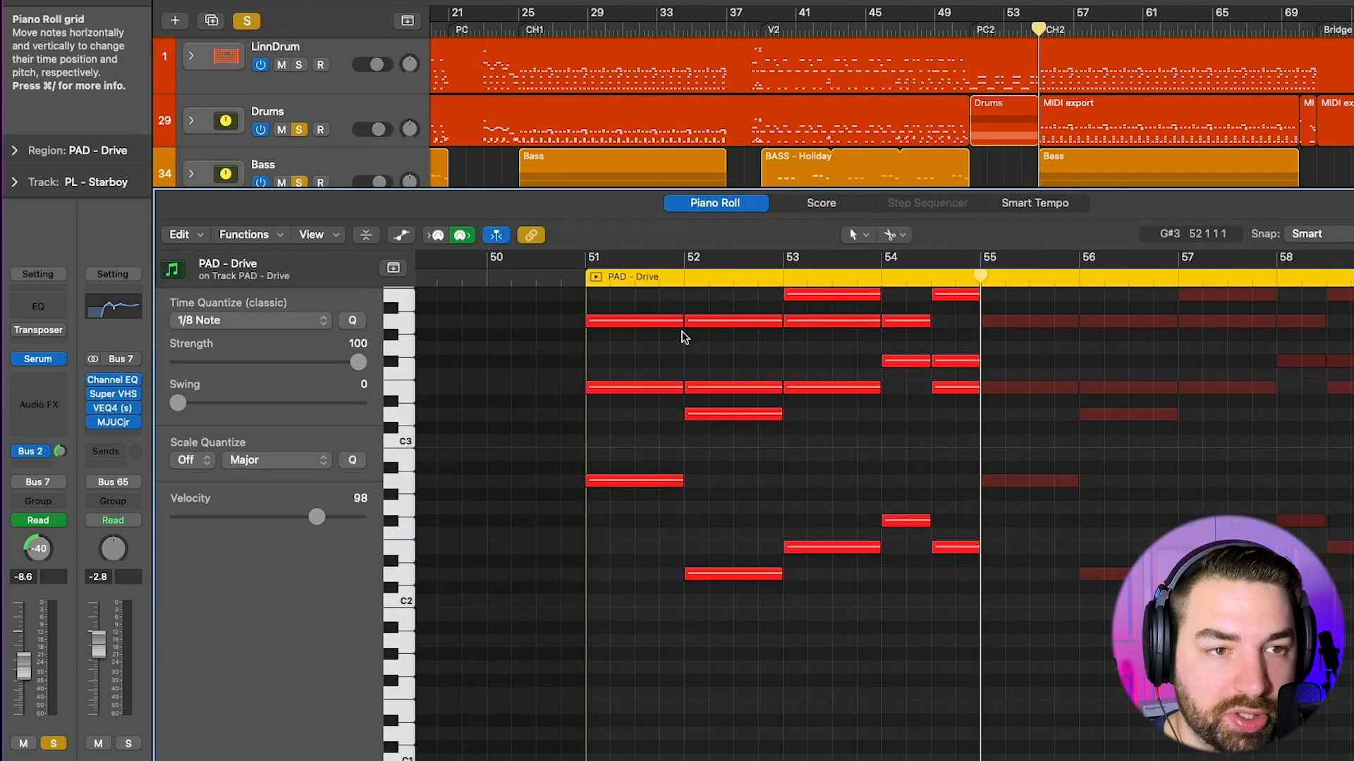
Select the E3 and A3 notes of the pad's first chord at bar 51, and close the Piano Roll
{"action": "scroll", "coordinate": [683, 337], "scroll_direction": "up", "scroll_amount": 5}
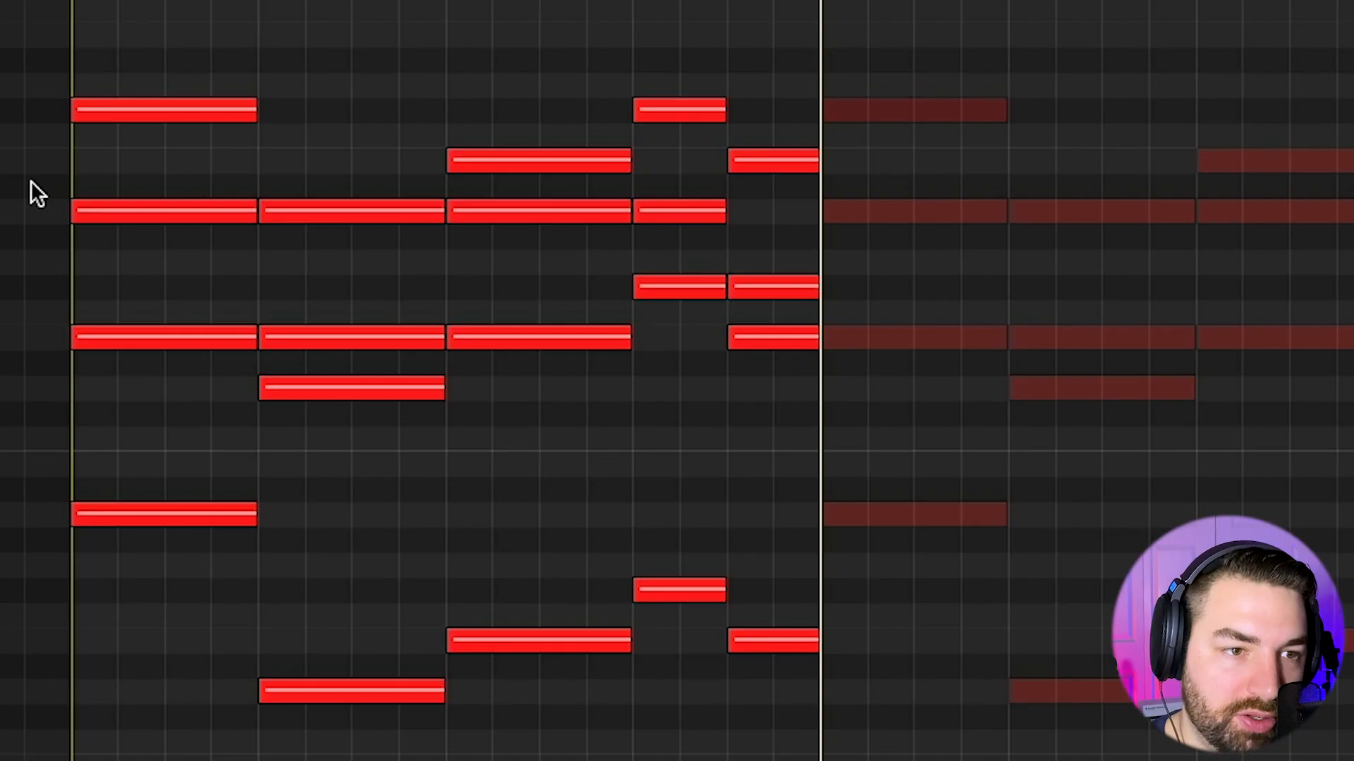
{"action": "left_click_drag", "start_coordinate": [558, 414], "coordinate": [650, 523]}
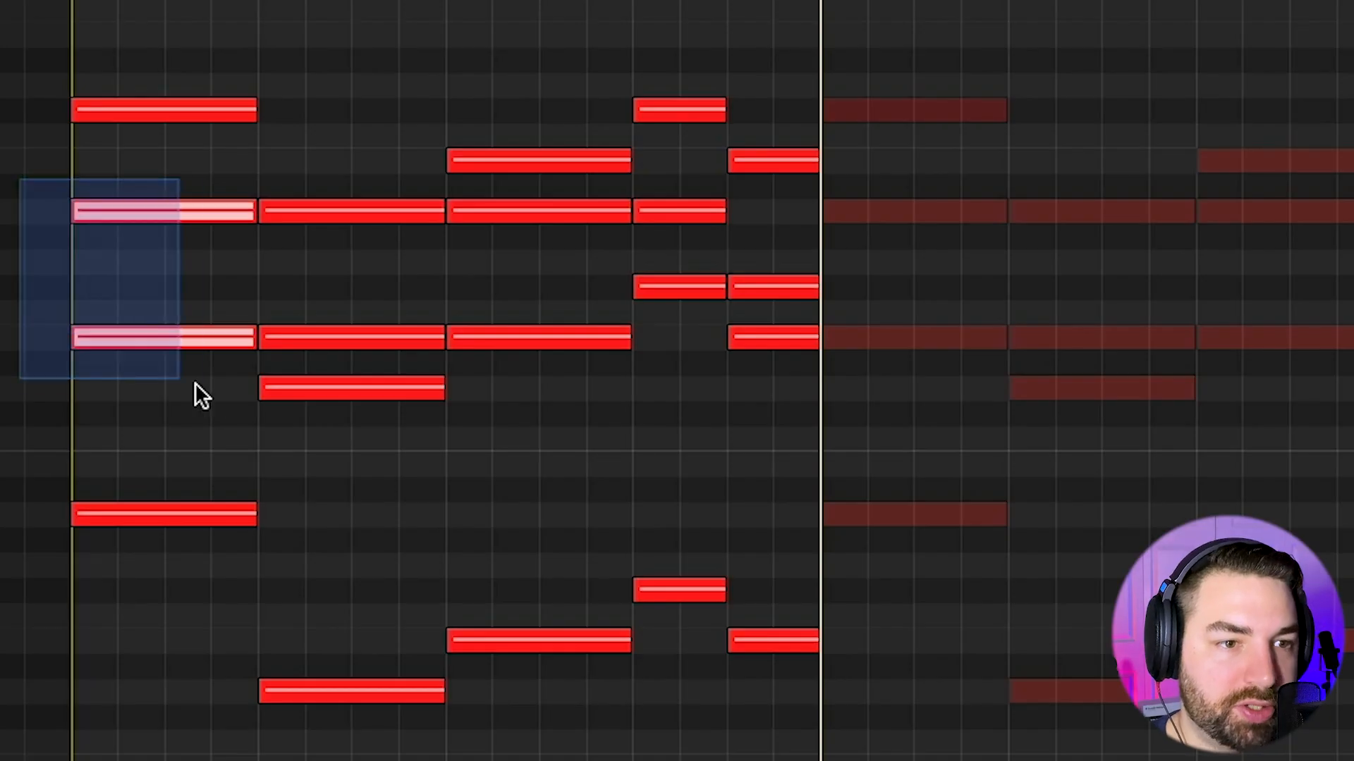
{"action": "left_click_drag", "start_coordinate": [195, 383], "coordinate": [176, 408]}
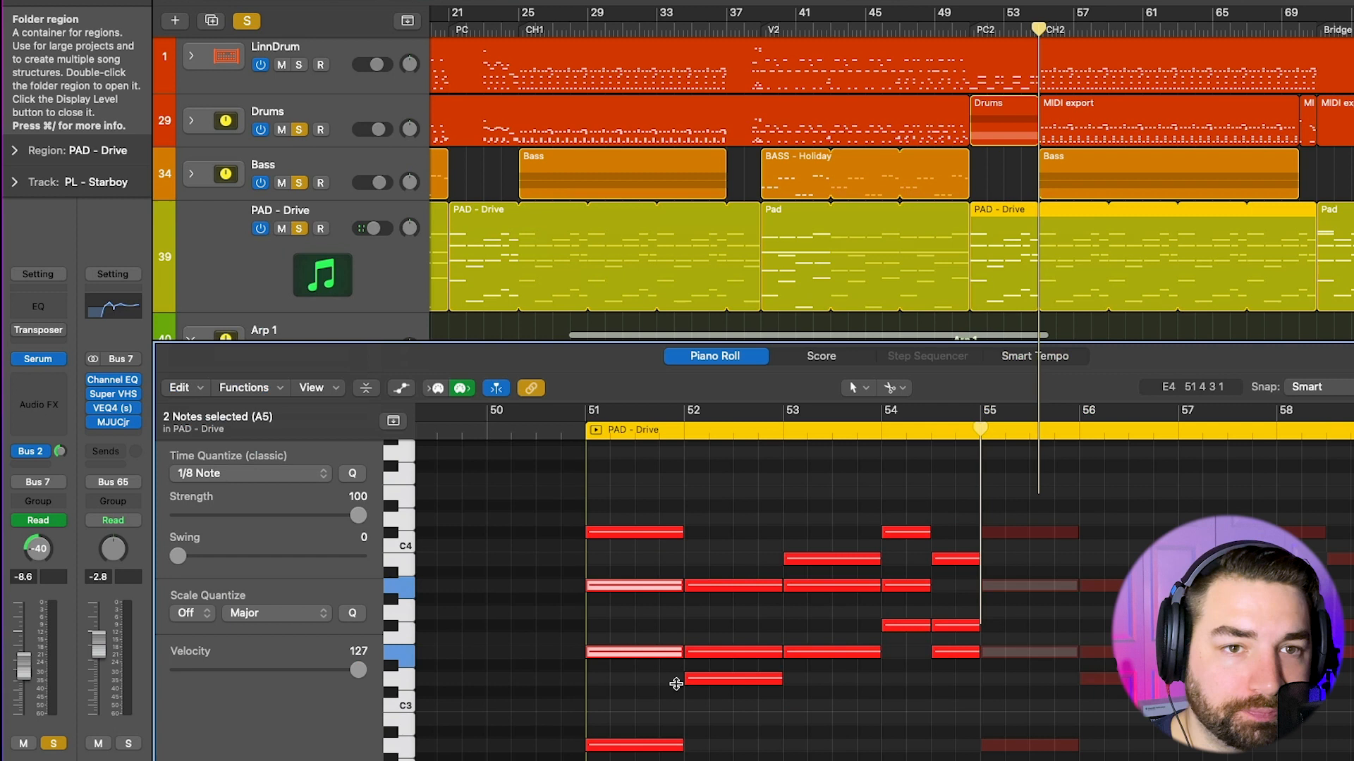
{"action": "key", "text": "e"}
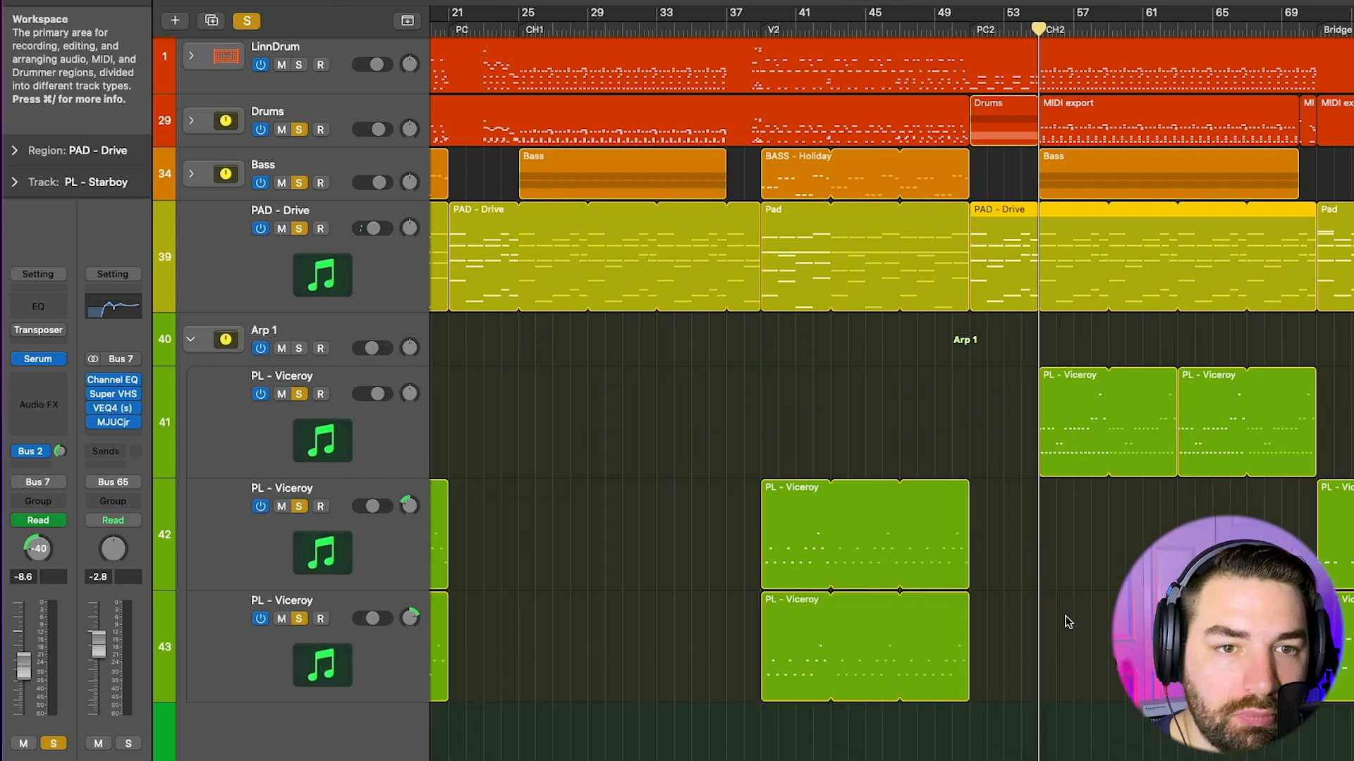
Select the first CH2 region on each of the two PL - Starboy tracks and open both together in the Piano Roll
{"action": "scroll", "coordinate": [1064, 614], "scroll_direction": "down", "scroll_amount": 5}
{"action": "scroll", "coordinate": [1094, 572], "scroll_direction": "down", "scroll_amount": 3}
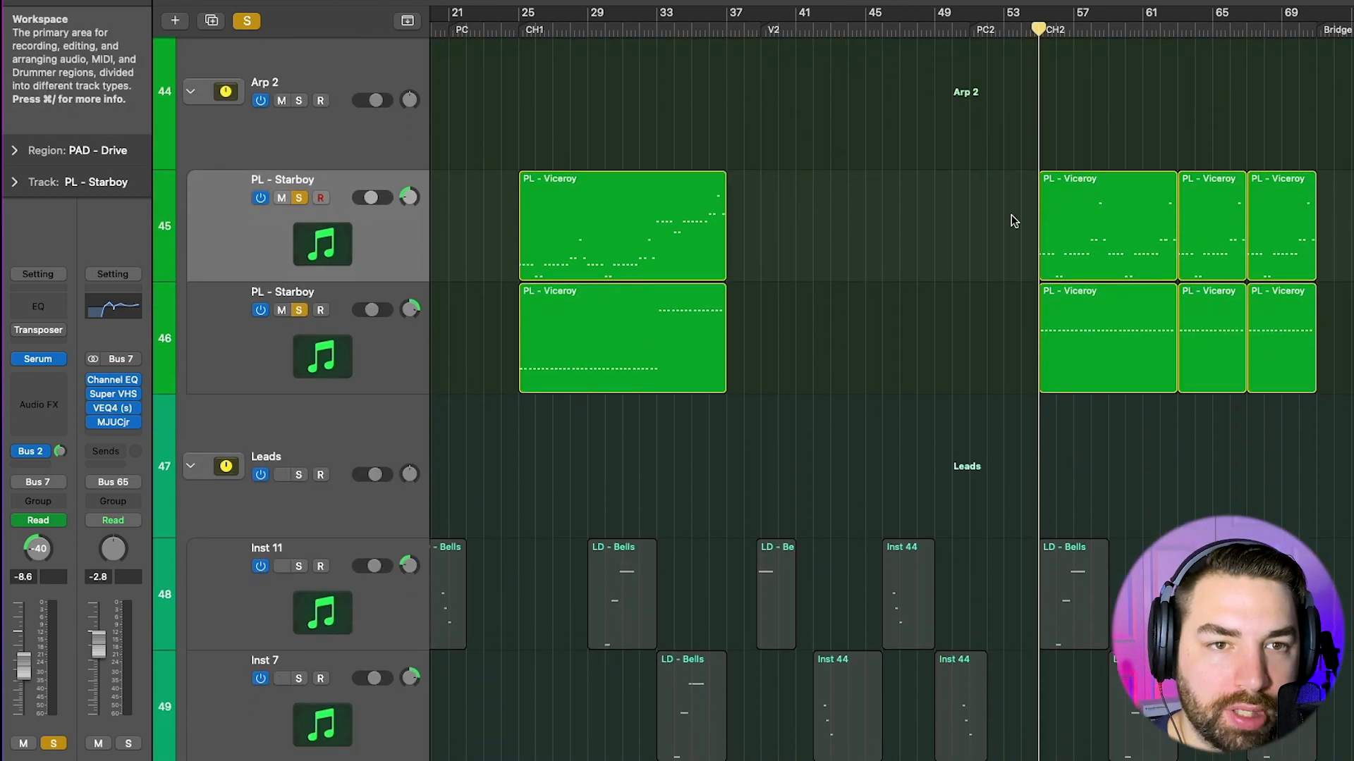
{"action": "left_click_drag", "start_coordinate": [1012, 217], "coordinate": [1157, 387]}
{"action": "left_click", "coordinate": [1090, 226], "text": "super"}
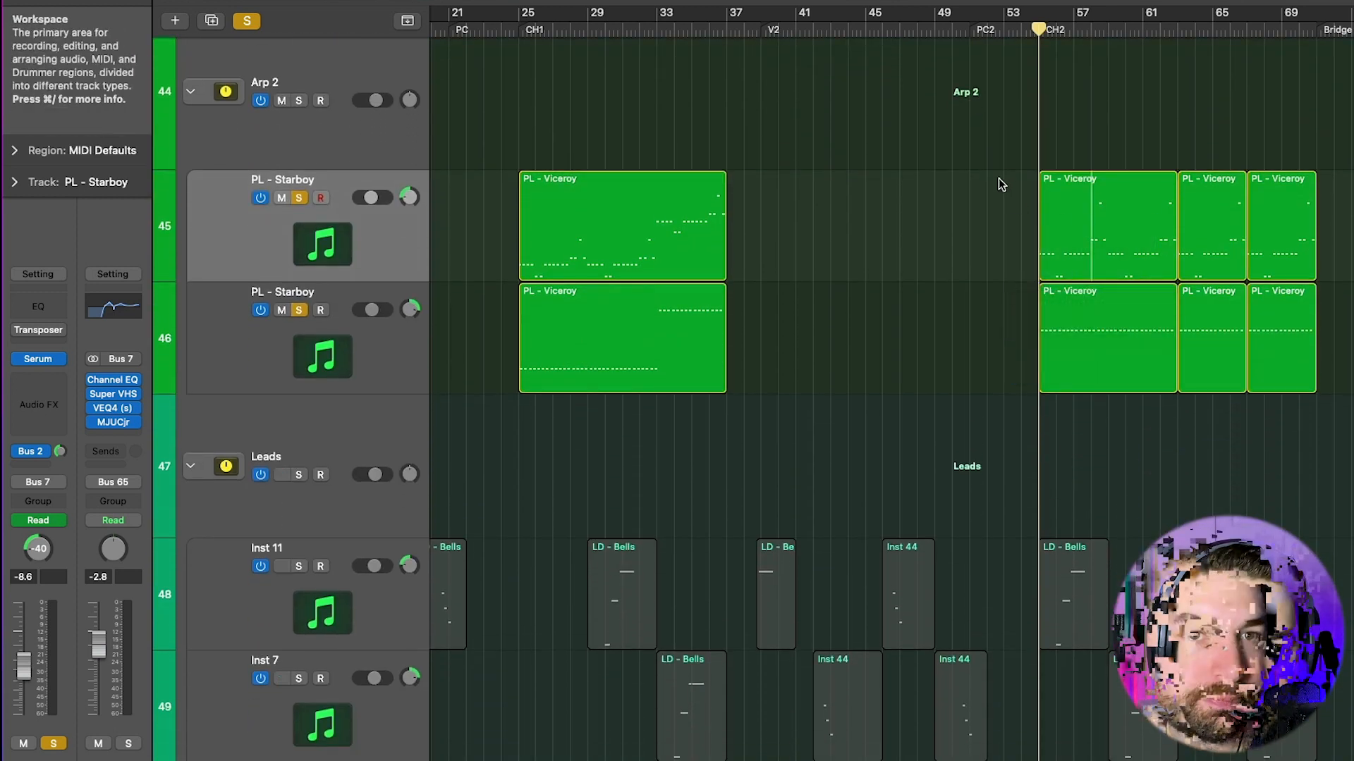
{"action": "left_click_drag", "start_coordinate": [1001, 180], "coordinate": [1163, 420]}
{"action": "key", "text": "e"}
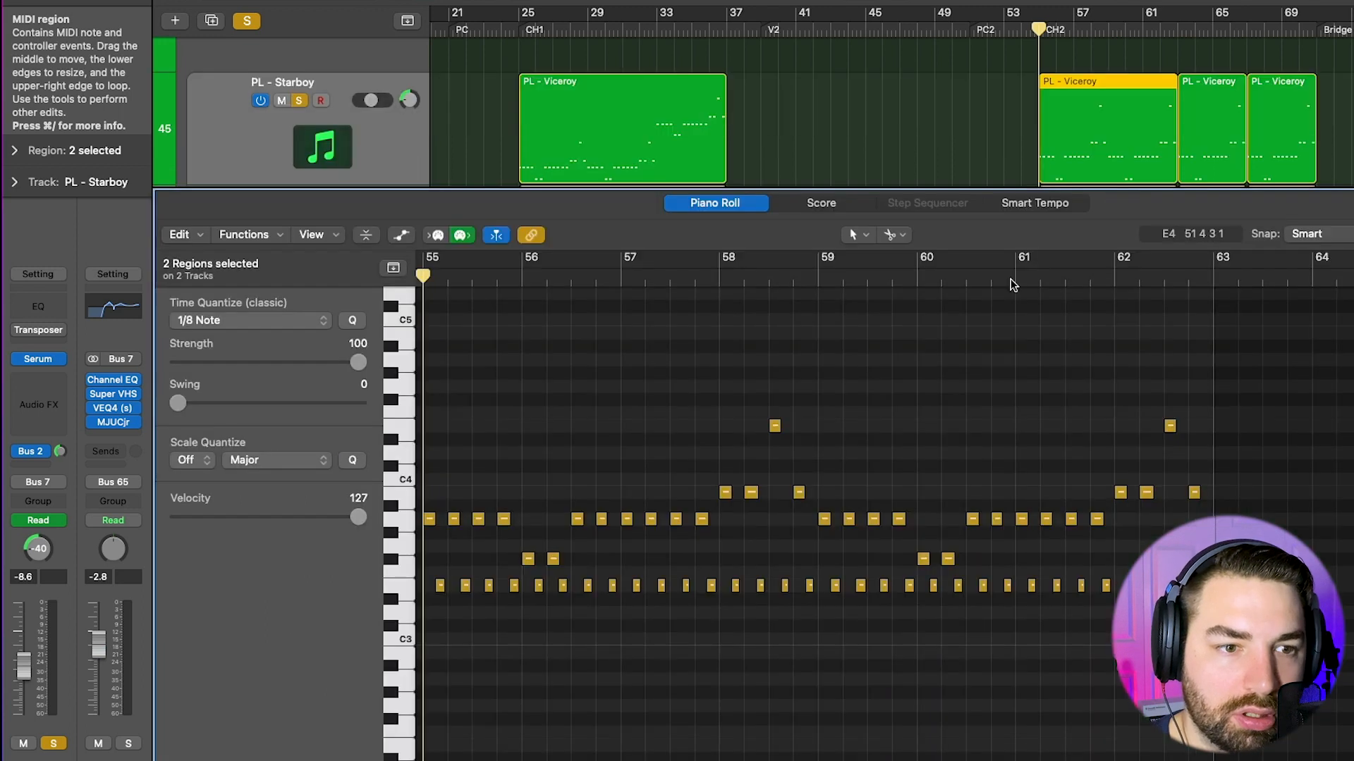
Examine the combined arpeggio by selecting the opening A3 notes, the repeated E3 notes, the bar 56 F#3 pair, the higher bar 58 notes, and the whole four-bar phrase
{"action": "left_click_drag", "start_coordinate": [83, 285], "coordinate": [339, 346]}
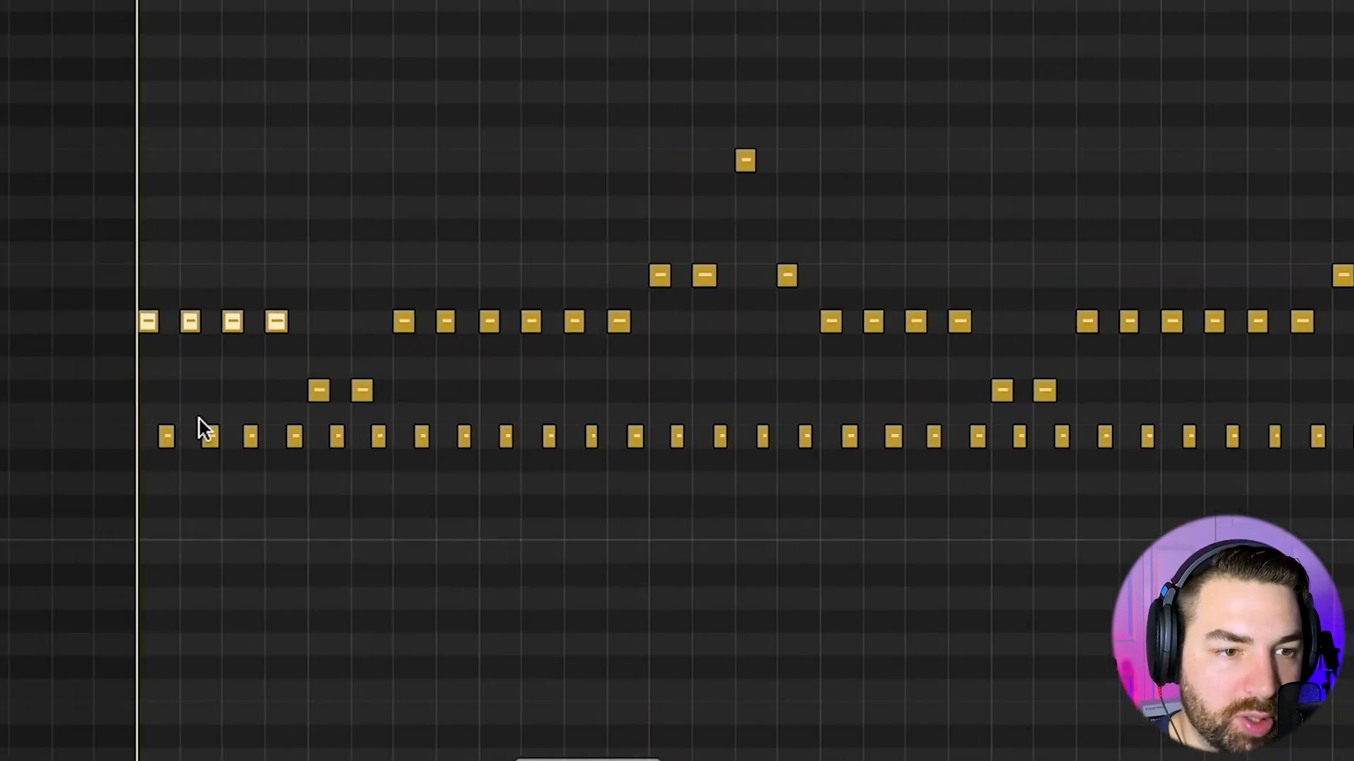
{"action": "left_click_drag", "start_coordinate": [92, 421], "coordinate": [441, 483]}
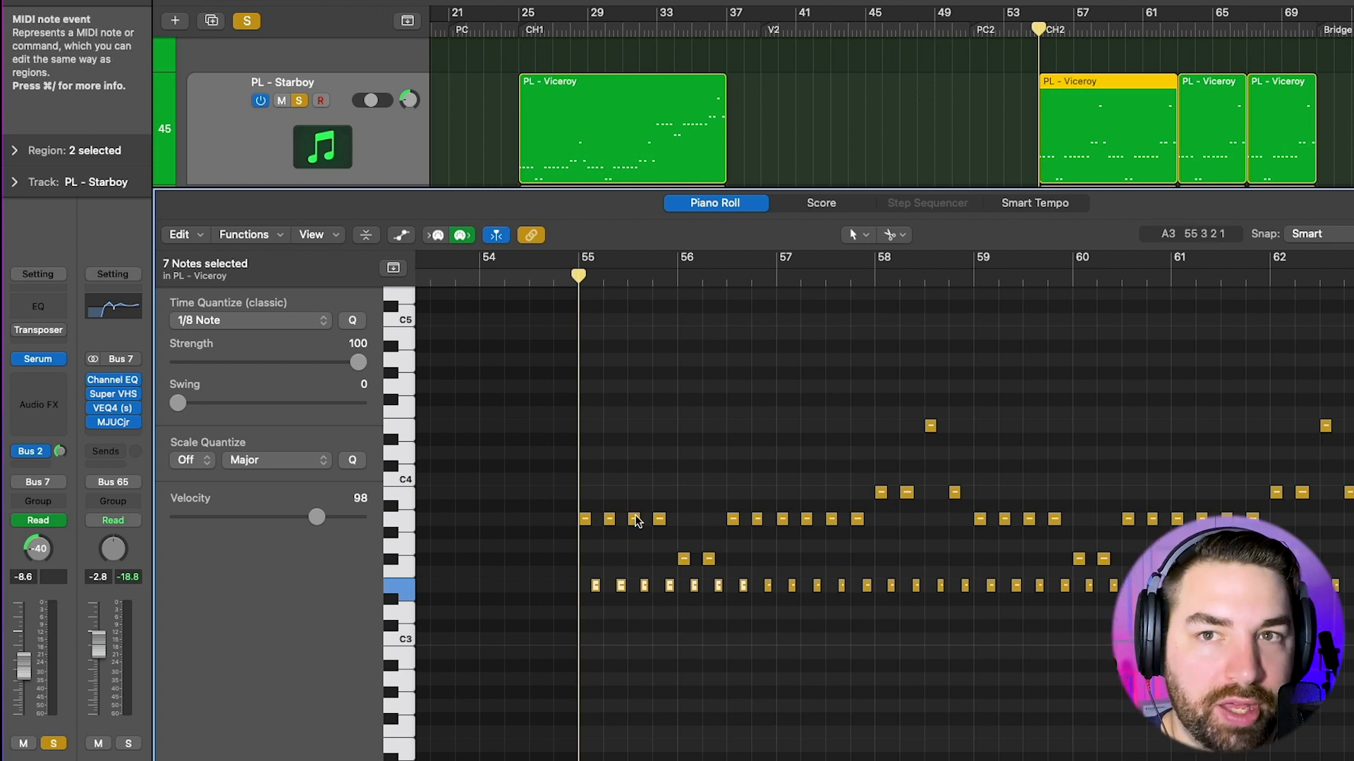
{"action": "mouse_move", "coordinate": [636, 522]}
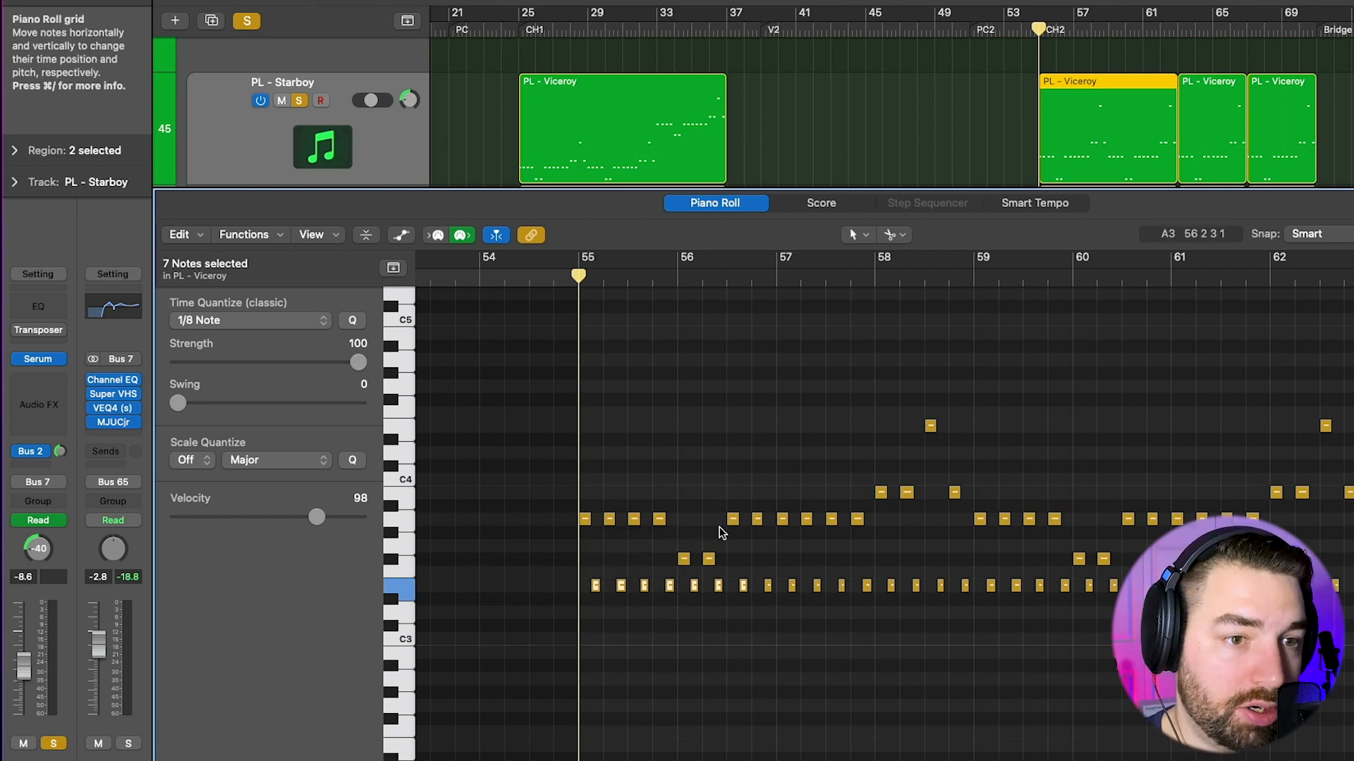
{"action": "left_click_drag", "start_coordinate": [732, 550], "coordinate": [676, 562]}
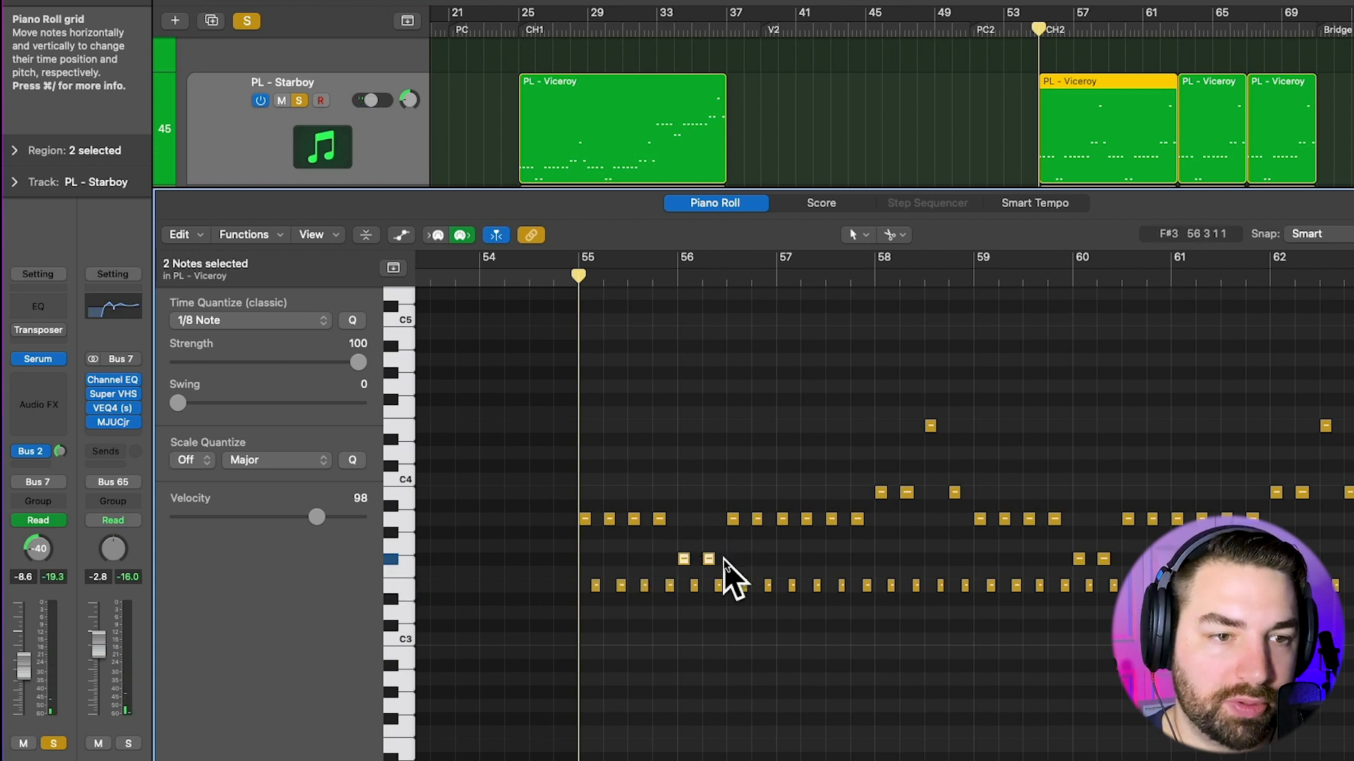
{"action": "left_click_drag", "start_coordinate": [971, 361], "coordinate": [877, 499]}
{"action": "left_click_drag", "start_coordinate": [552, 299], "coordinate": [973, 703]}
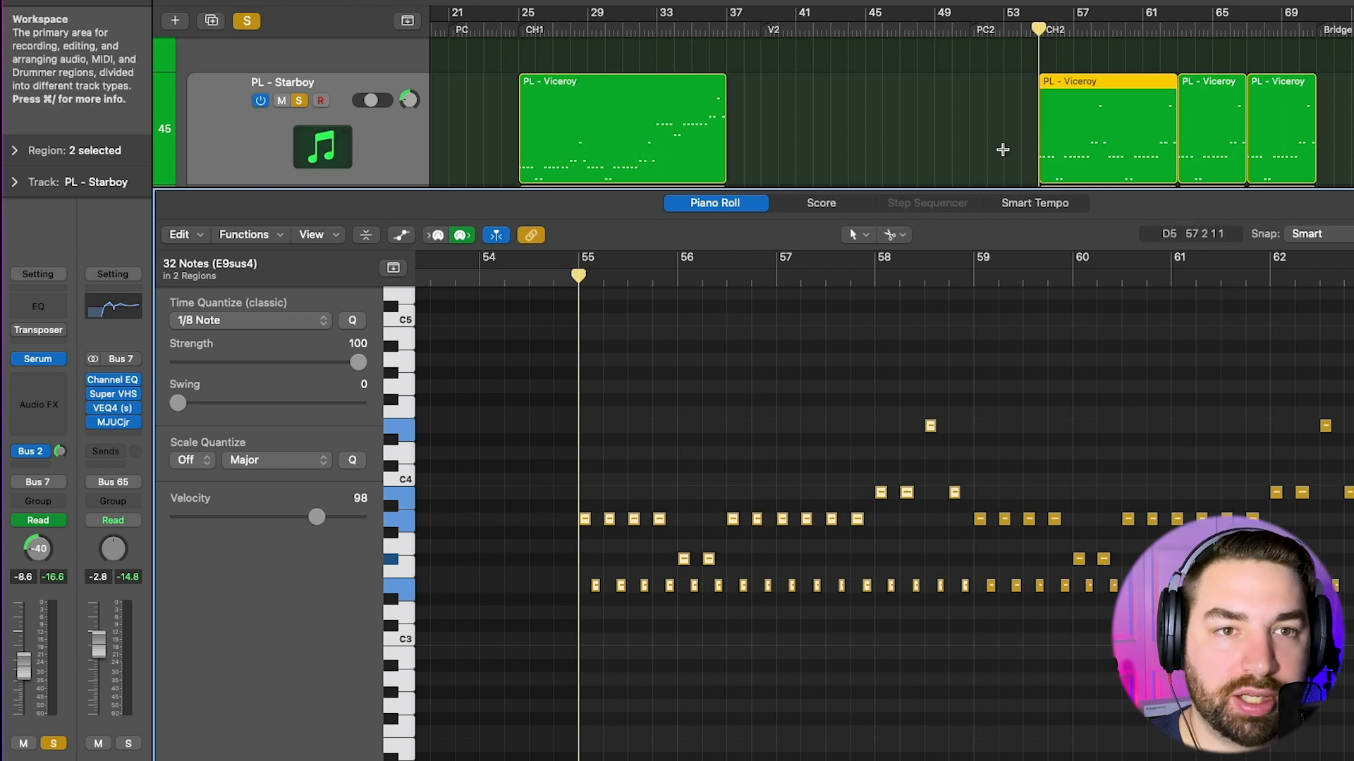
Play both PL - Starboy parts from the start of CH2 and shrink the Piano Roll to reveal more tracks
{"action": "scroll", "coordinate": [1001, 144], "scroll_direction": "down", "scroll_amount": 2}
{"action": "scroll", "coordinate": [1003, 147], "scroll_direction": "down", "scroll_amount": 2}
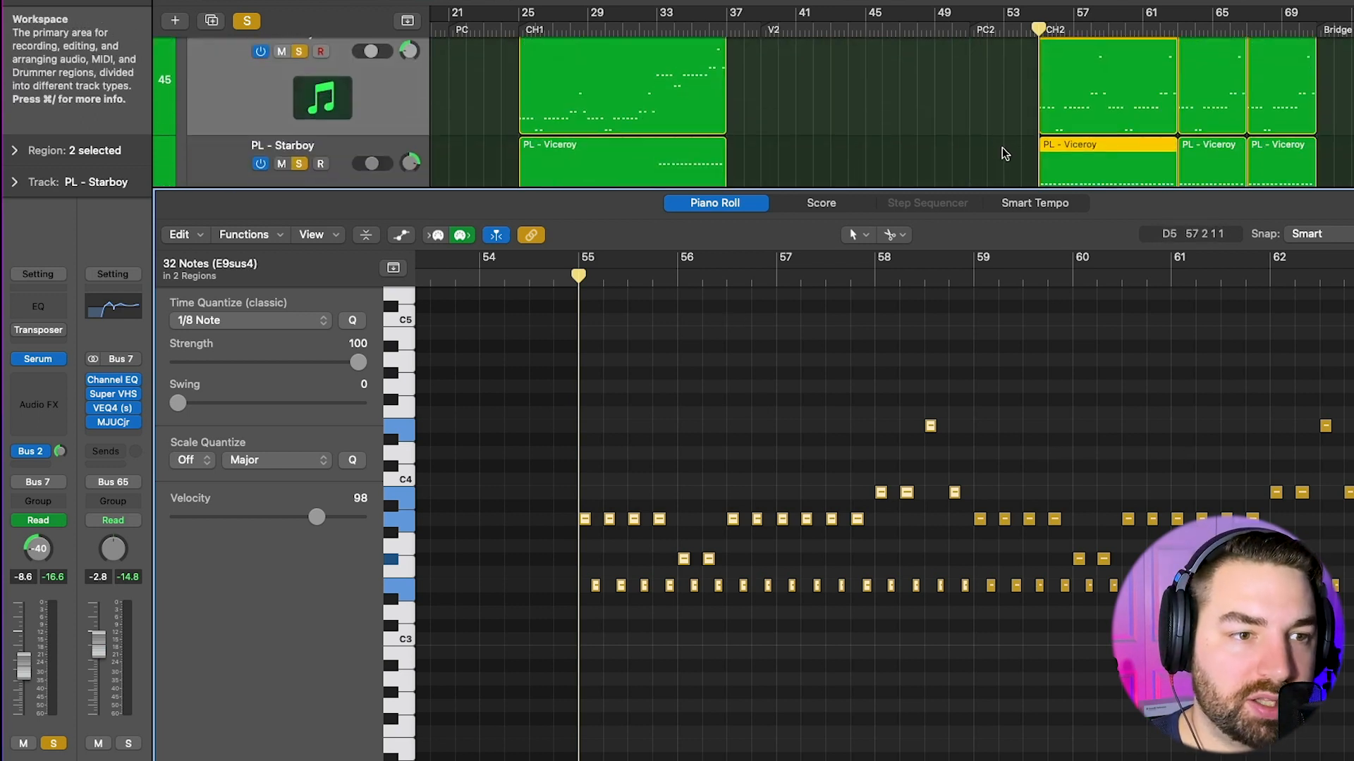
{"action": "key", "text": "space"}
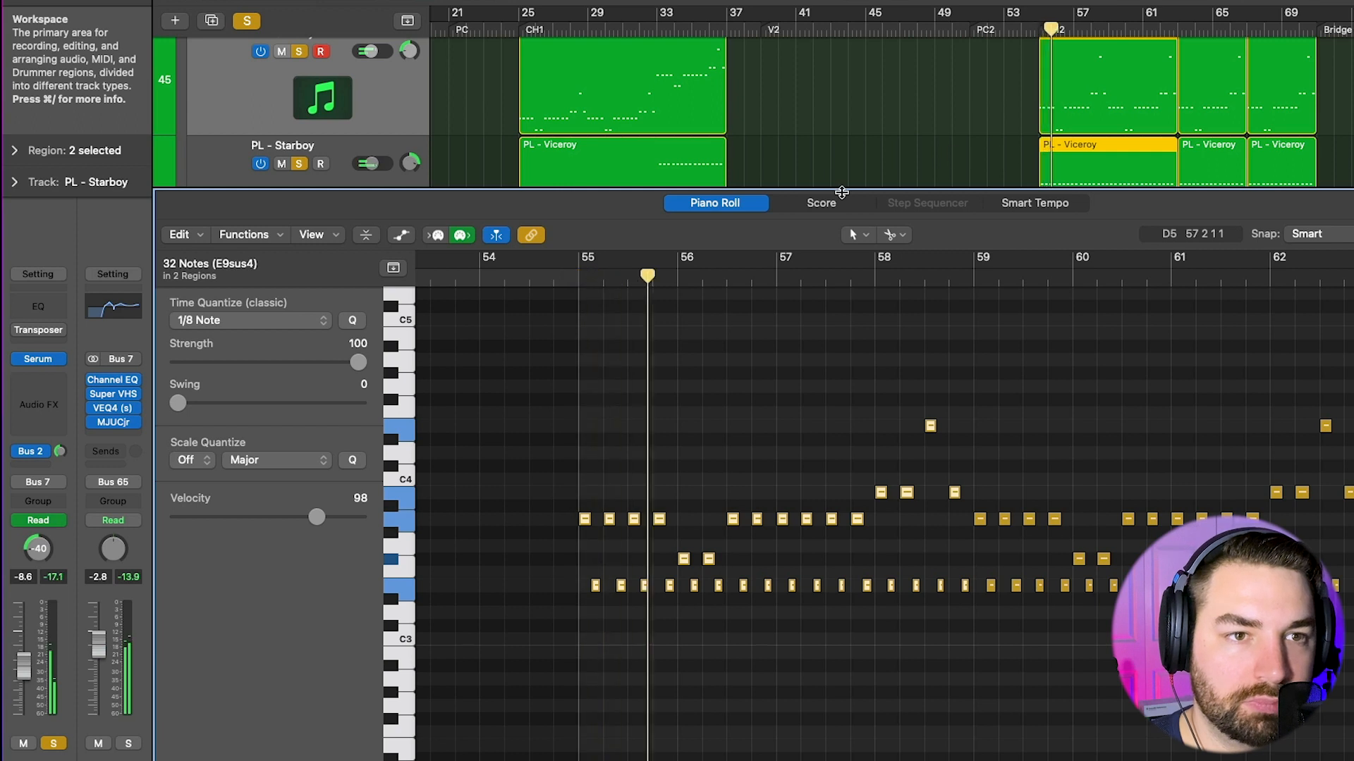
{"action": "left_click_drag", "start_coordinate": [841, 191], "coordinate": [848, 581]}
Take the Bass, Drums and PAD - Drive tracks out of solo and listen to the arps alone through CH2
{"action": "scroll", "coordinate": [652, 380], "scroll_direction": "up", "scroll_amount": 10}
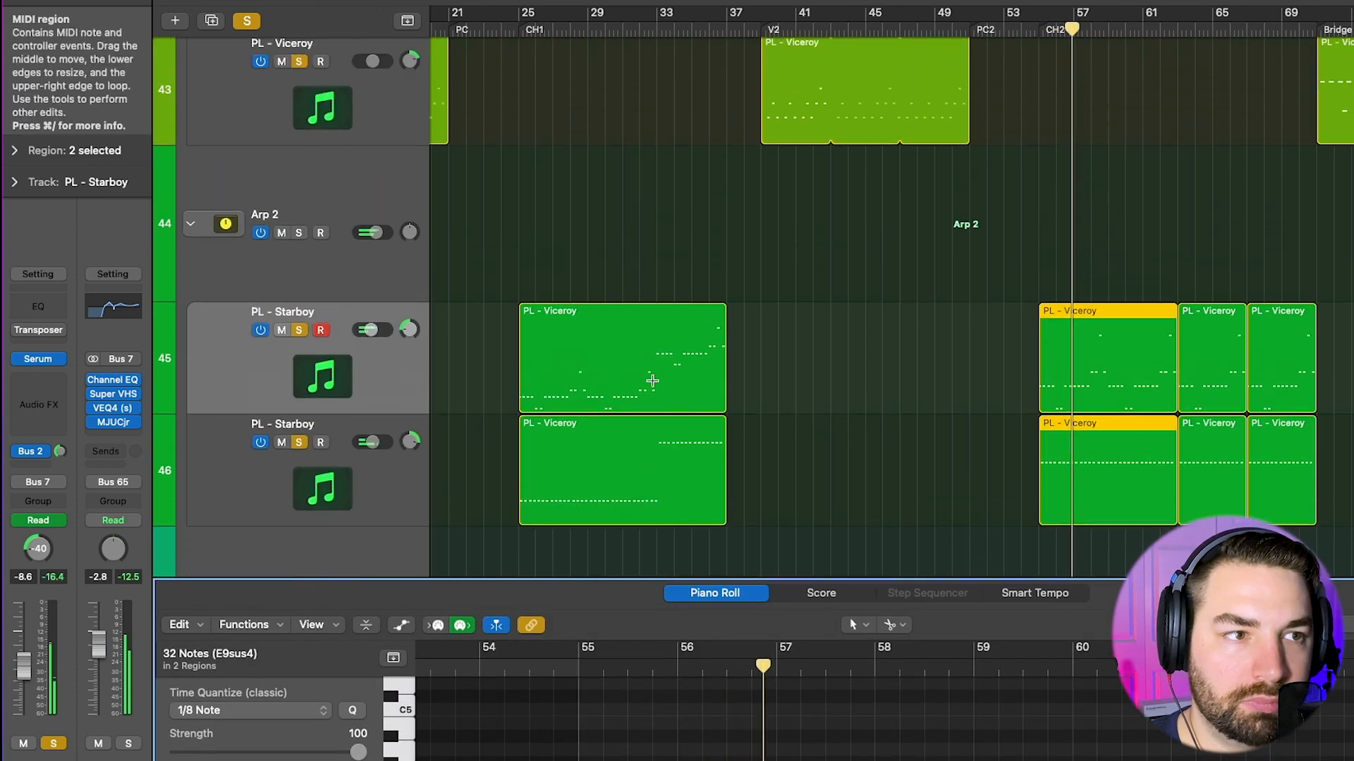
{"action": "scroll", "coordinate": [652, 381], "scroll_direction": "up", "scroll_amount": 9}
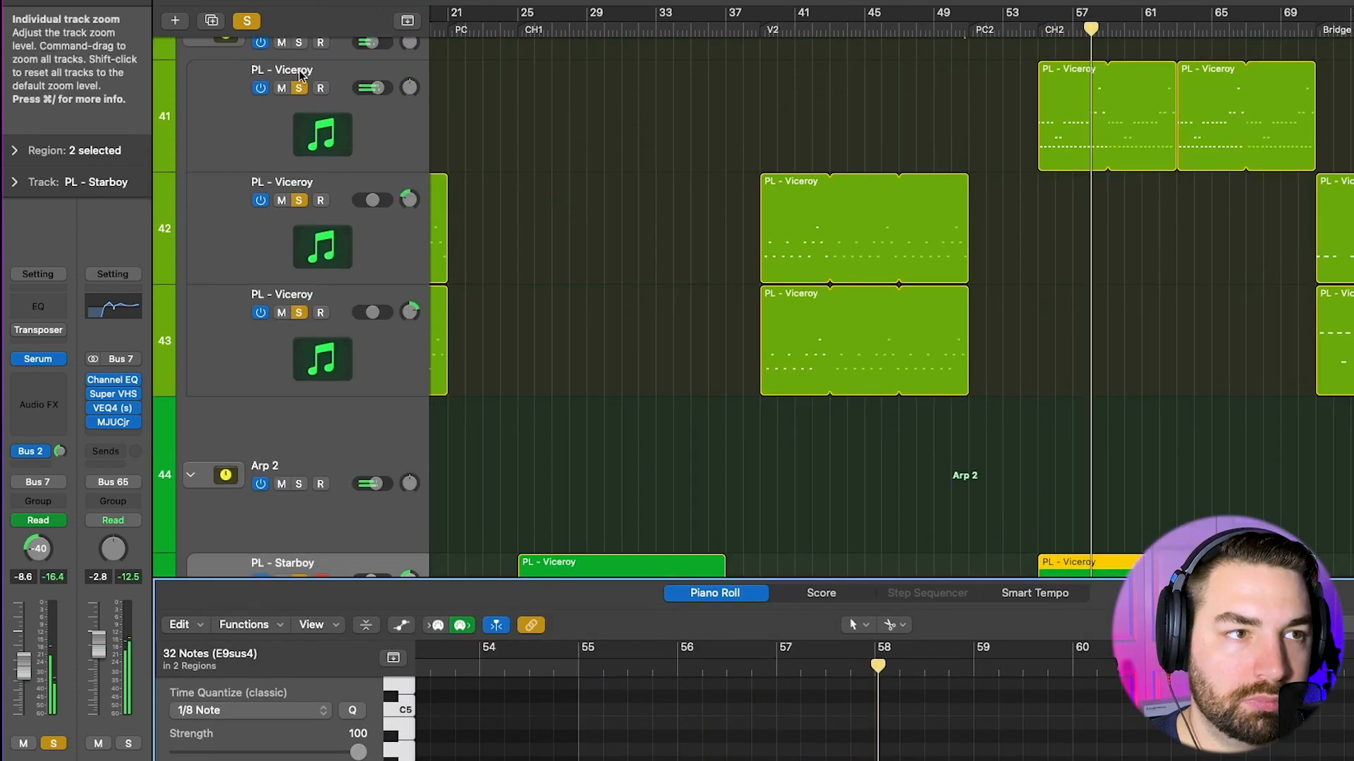
{"action": "scroll", "coordinate": [300, 76], "scroll_direction": "up", "scroll_amount": 2}
{"action": "scroll", "coordinate": [301, 120], "scroll_direction": "up", "scroll_amount": 6}
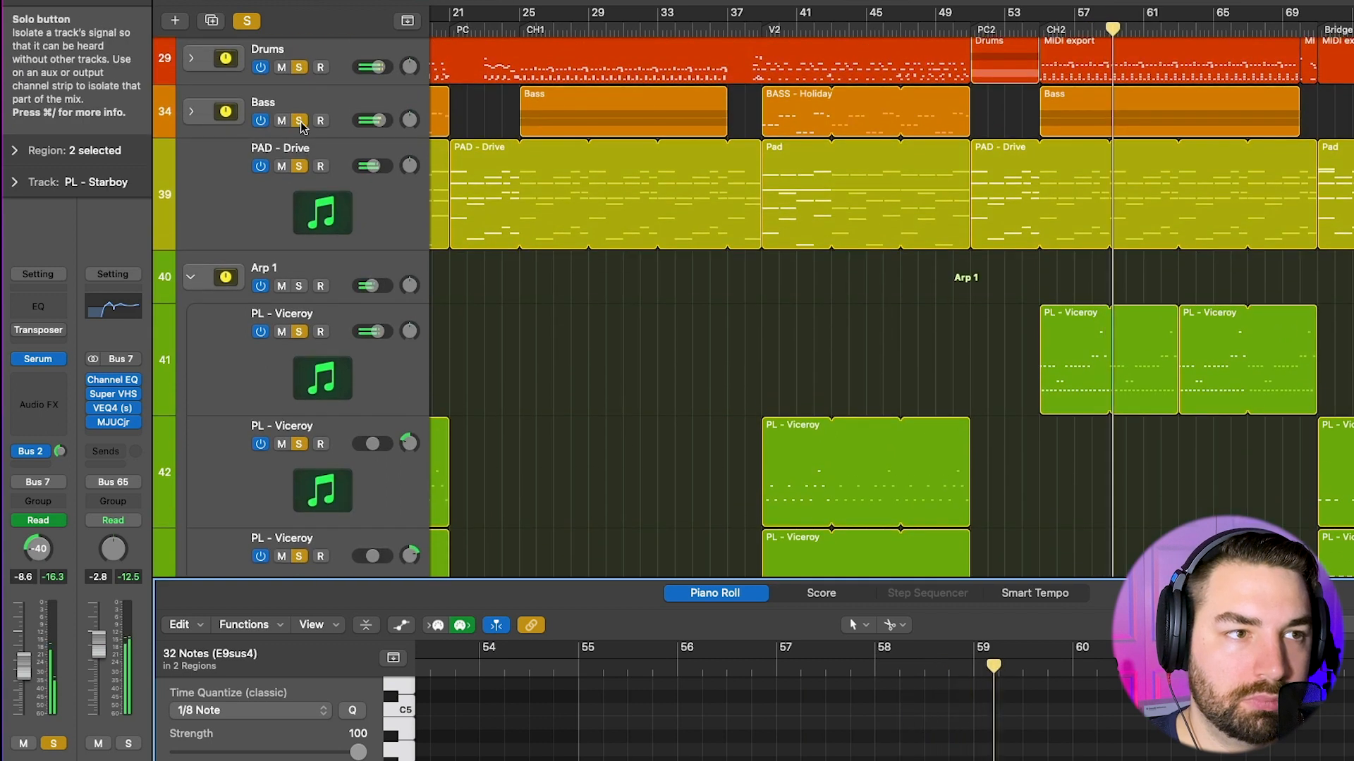
{"action": "left_click", "coordinate": [300, 122]}
{"action": "left_click", "coordinate": [300, 68]}
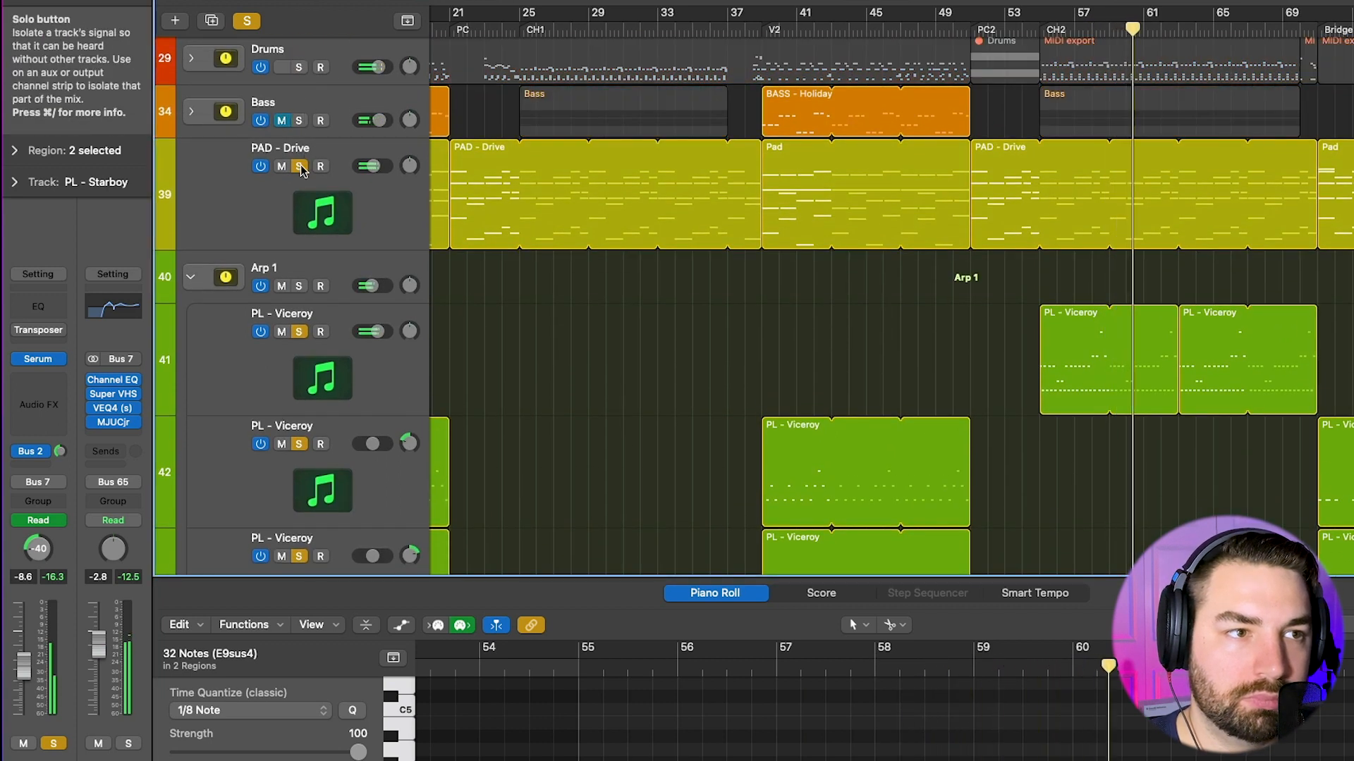
{"action": "left_click", "coordinate": [301, 167]}
{"action": "scroll", "coordinate": [607, 219], "scroll_direction": "down", "scroll_amount": 11}
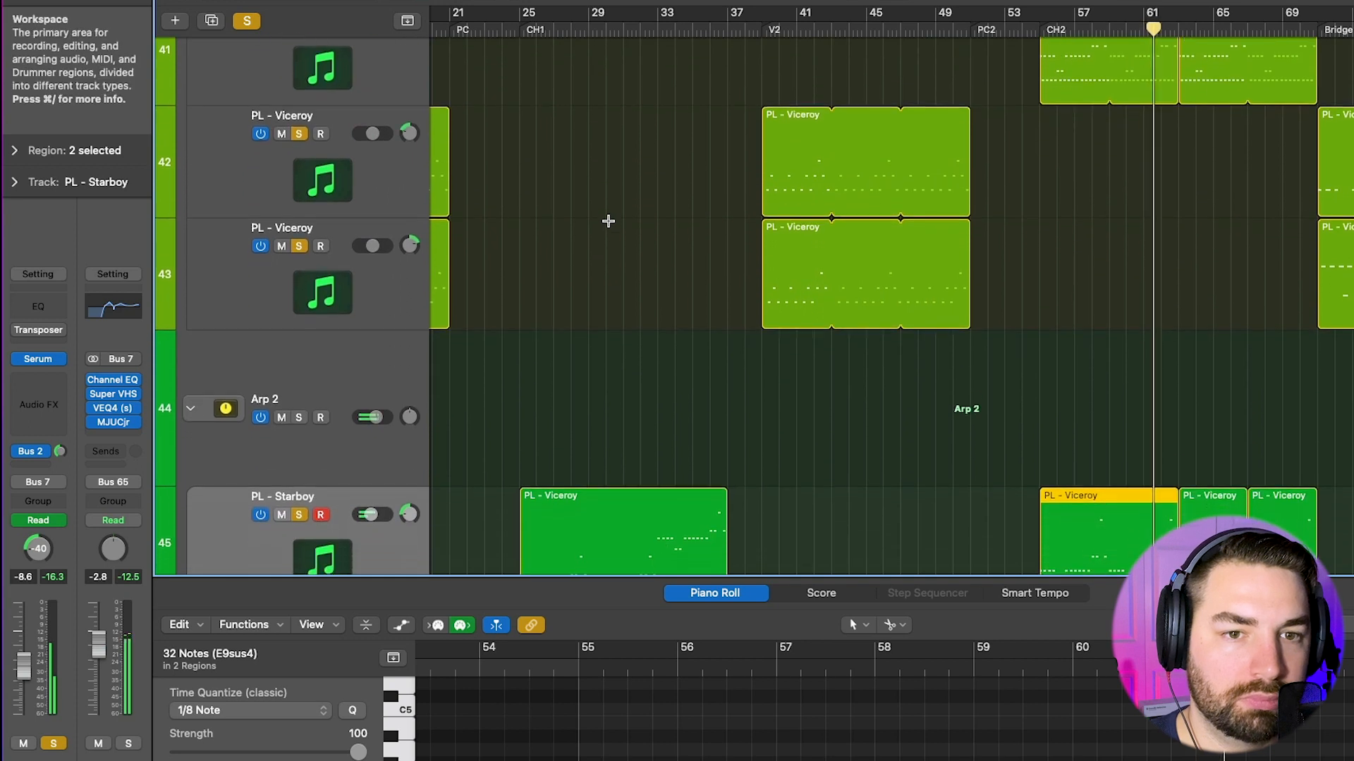
{"action": "scroll", "coordinate": [608, 221], "scroll_direction": "down", "scroll_amount": 9}
{"action": "scroll", "coordinate": [611, 221], "scroll_direction": "right", "scroll_amount": 6}
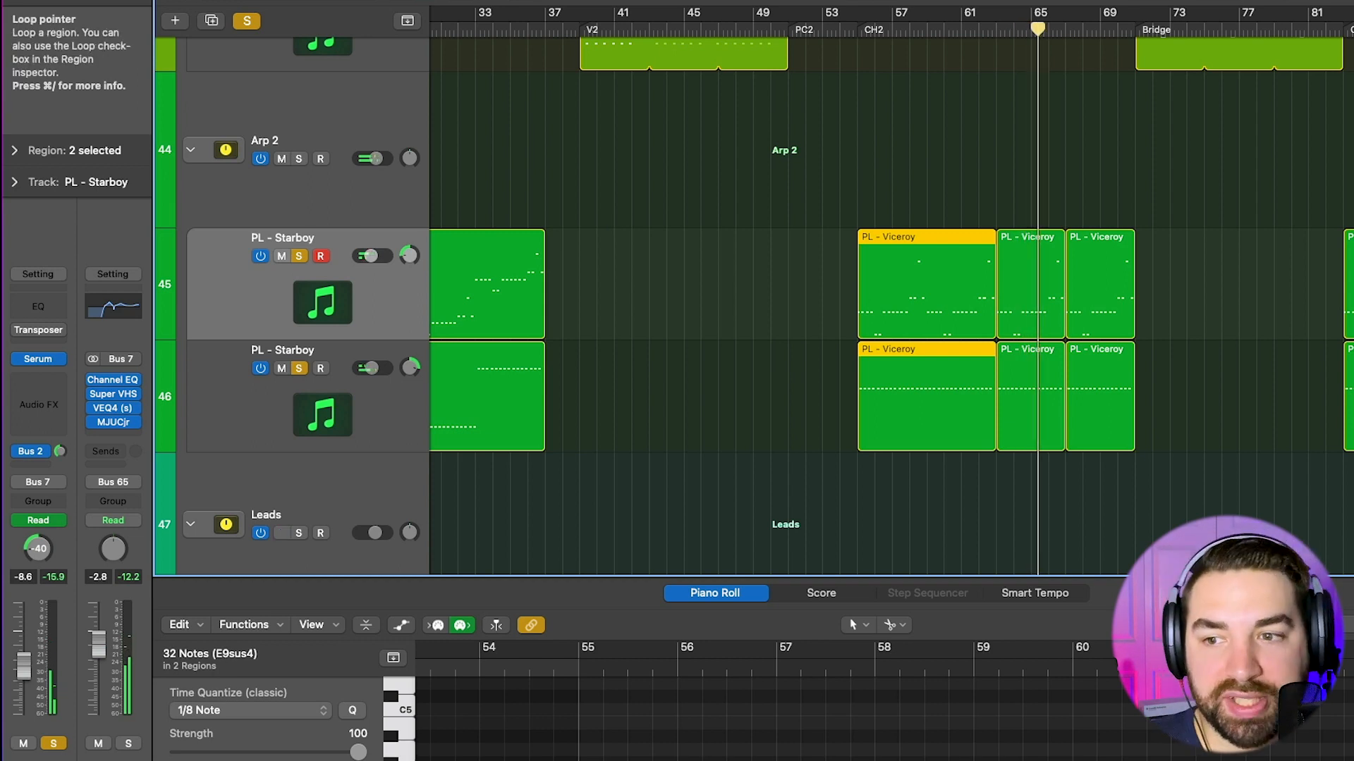
Examine the two Bridge PL - Viceroy regions together in the Piano Roll, play them from just before bar 71, and close the editor
{"action": "scroll", "coordinate": [1157, 348], "scroll_direction": "up", "scroll_amount": 5}
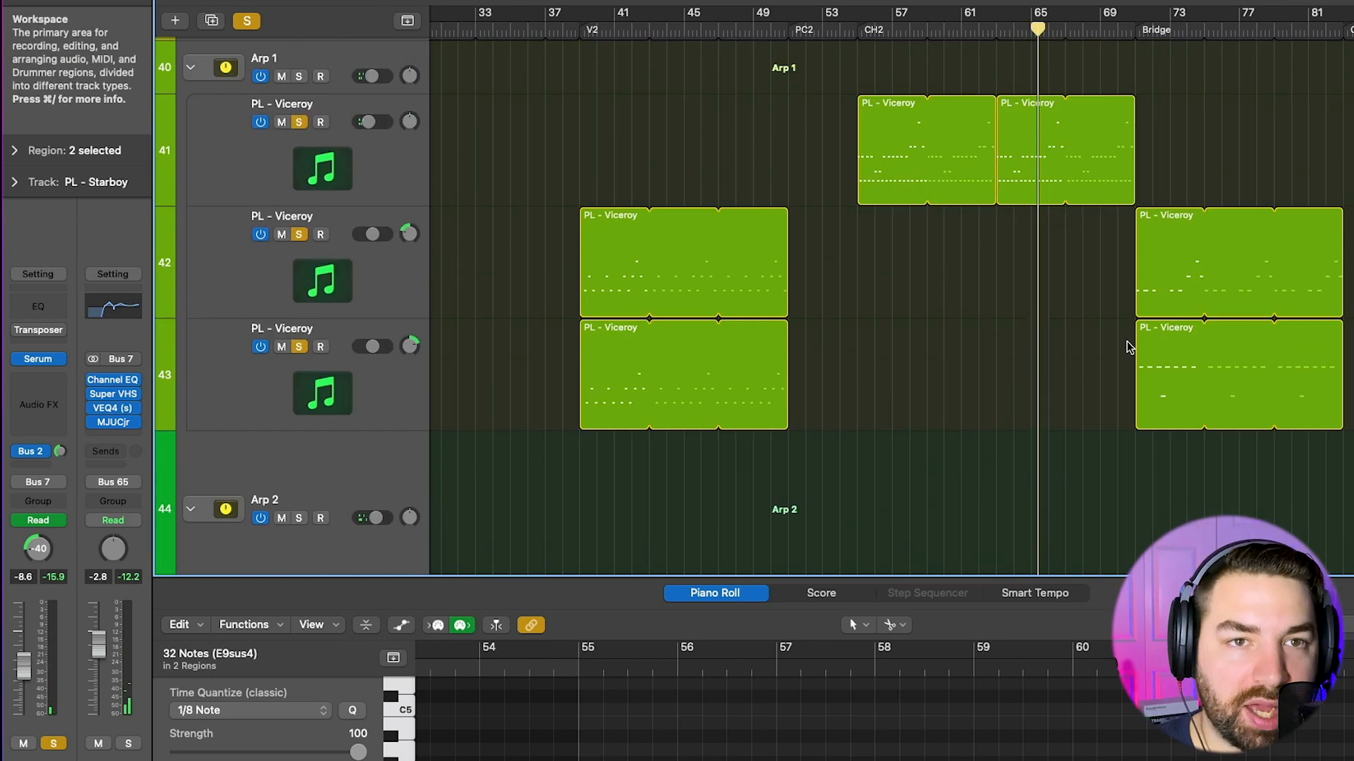
{"action": "scroll", "coordinate": [1205, 307], "scroll_direction": "down", "scroll_amount": 3}
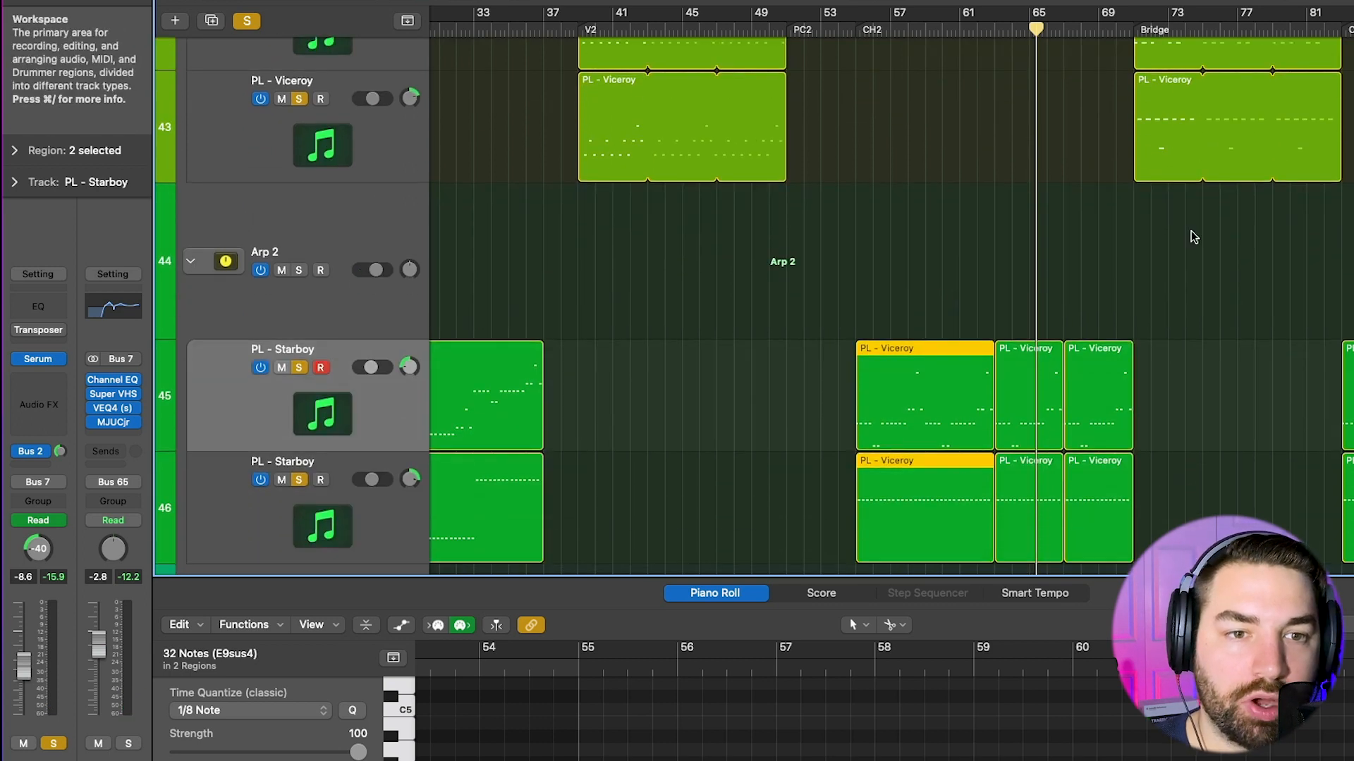
{"action": "scroll", "coordinate": [1181, 233], "scroll_direction": "up", "scroll_amount": 3}
{"action": "scroll", "coordinate": [1181, 233], "scroll_direction": "right", "scroll_amount": 5}
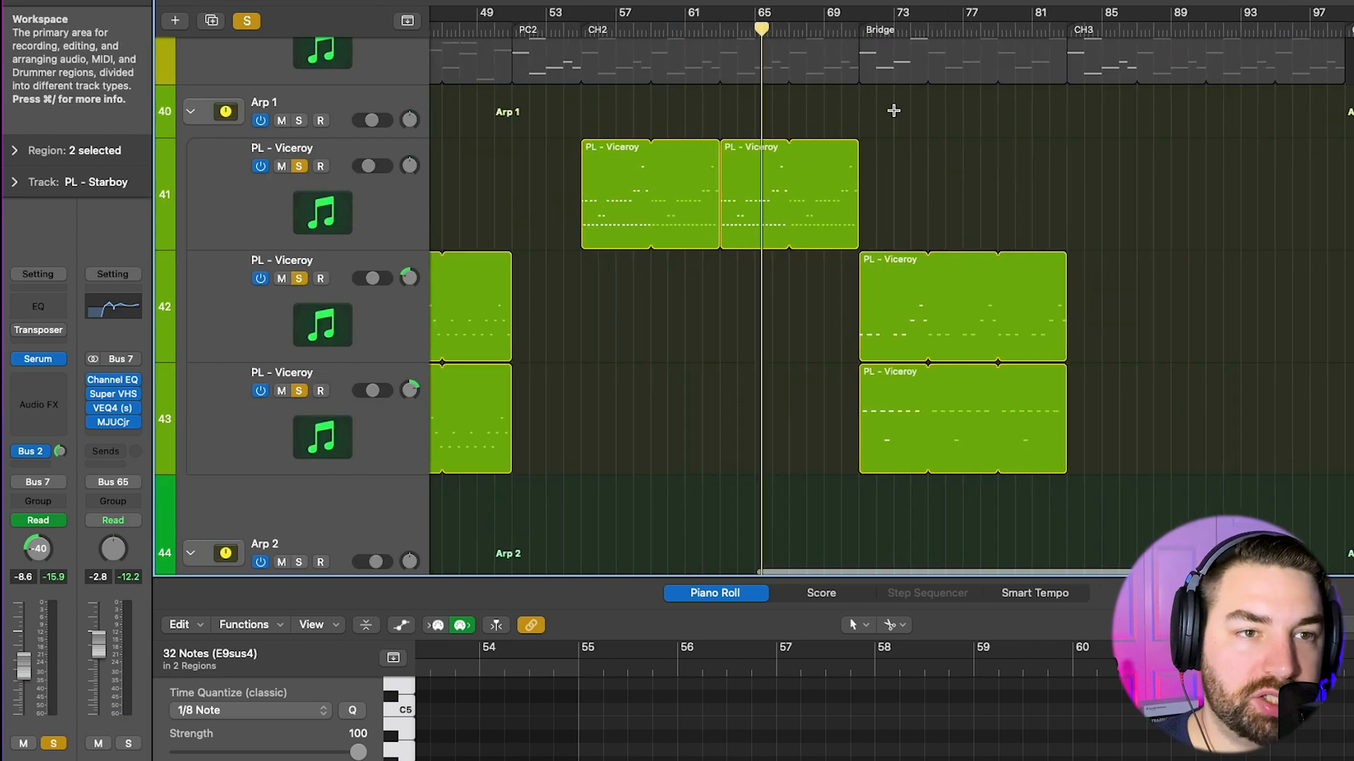
{"action": "left_click", "coordinate": [868, 29]}
{"action": "scroll", "coordinate": [1112, 305], "scroll_direction": "down", "scroll_amount": 2}
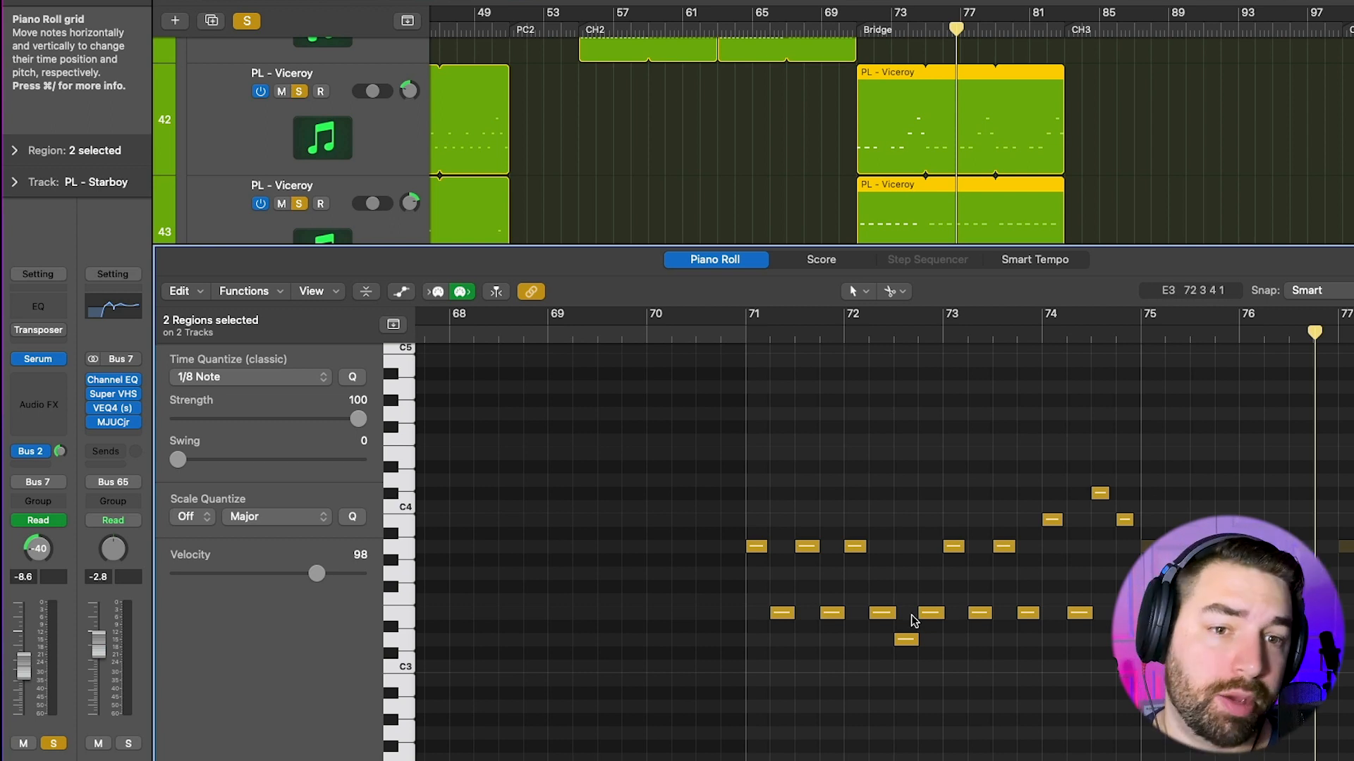
{"action": "left_click", "coordinate": [734, 334]}
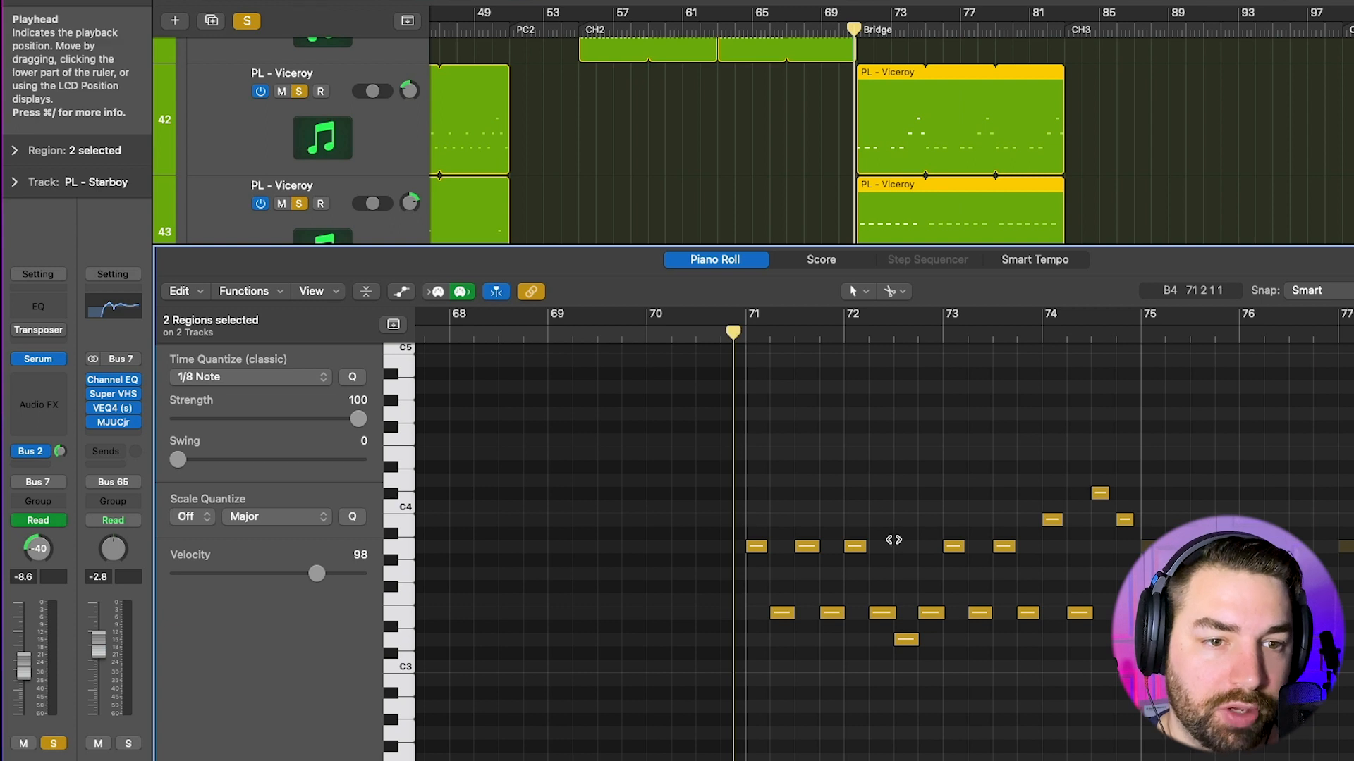
{"action": "key", "text": "space"}
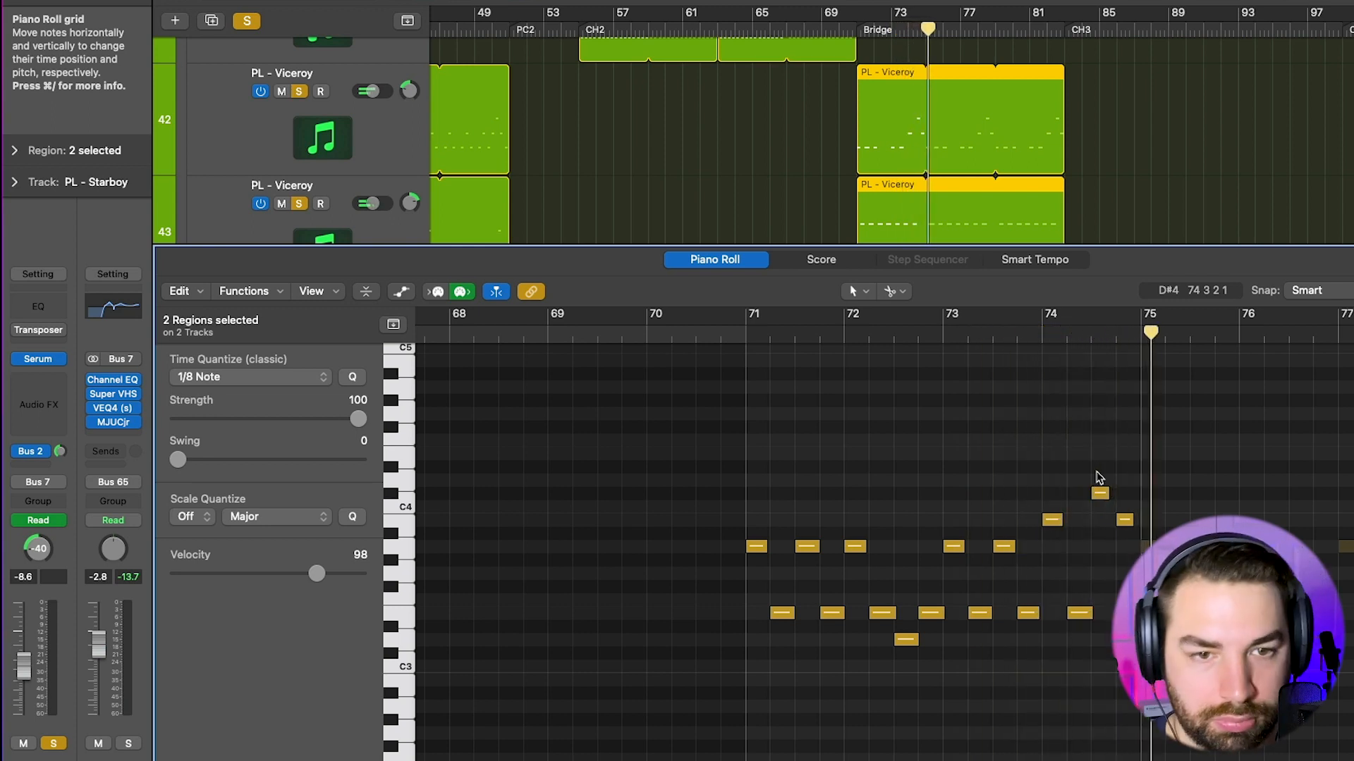
{"action": "key", "text": "p"}
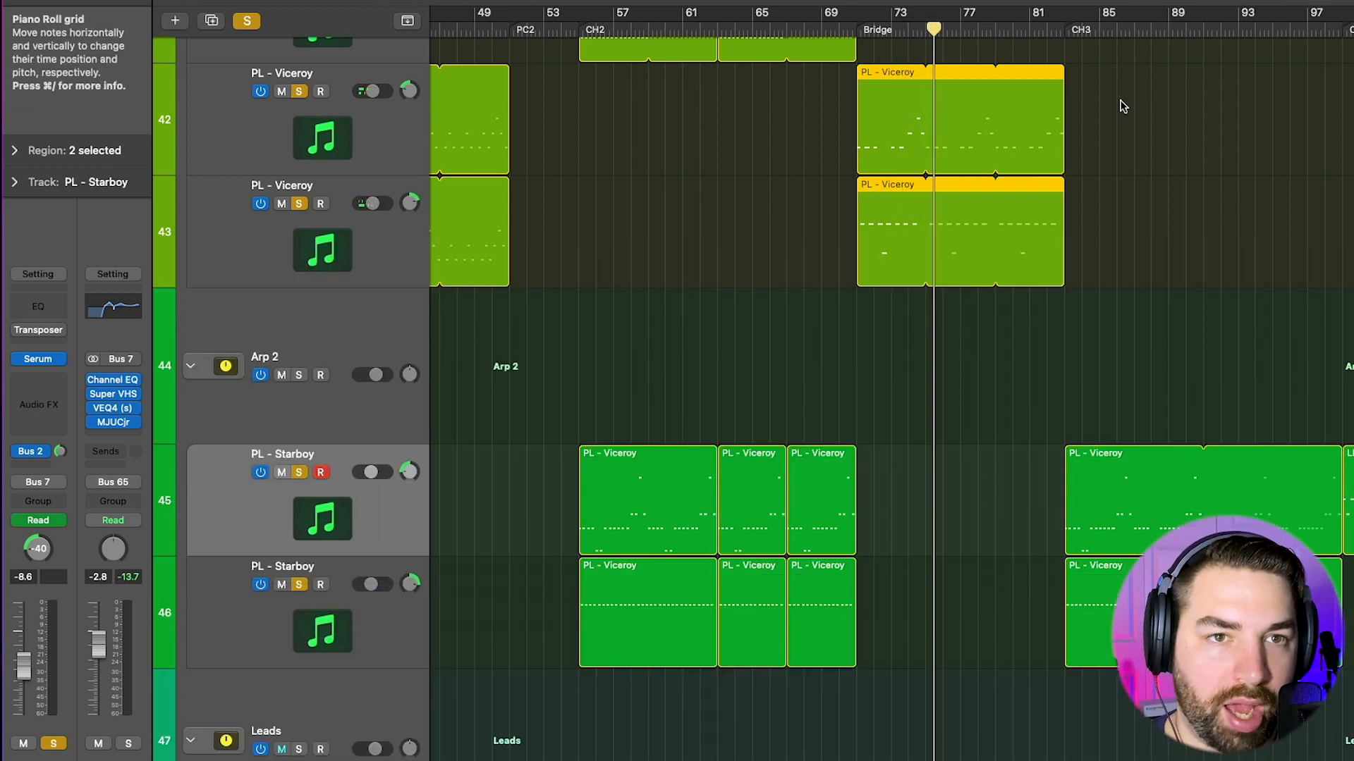
Review the arp regions across the rest of the arrangement and collapse the Arp 2 track stack
{"action": "scroll", "coordinate": [1123, 106], "scroll_direction": "up", "scroll_amount": 5}
{"action": "scroll", "coordinate": [1120, 107], "scroll_direction": "right", "scroll_amount": 6}
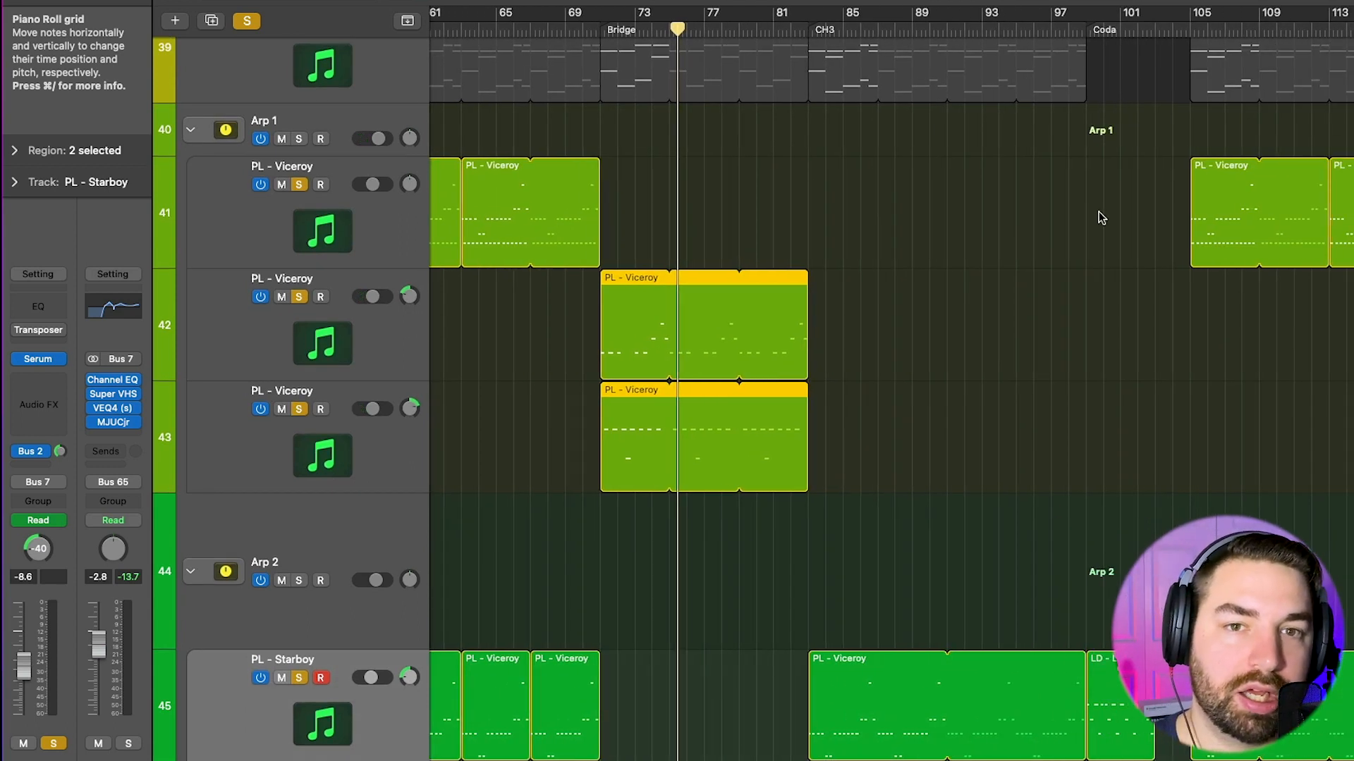
{"action": "scroll", "coordinate": [1098, 212], "scroll_direction": "right", "scroll_amount": 9}
{"action": "scroll", "coordinate": [1093, 213], "scroll_direction": "down", "scroll_amount": 4}
{"action": "scroll", "coordinate": [1093, 213], "scroll_direction": "left", "scroll_amount": 20}
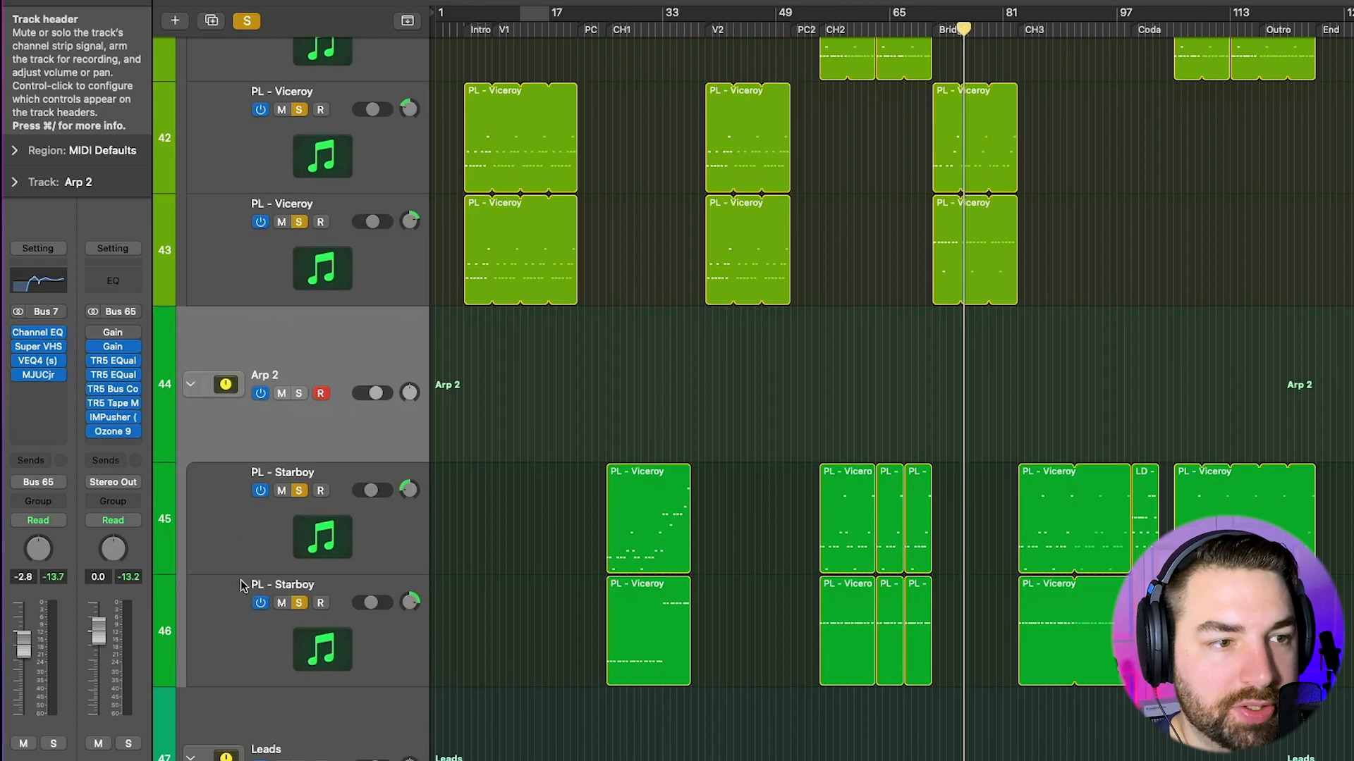
{"action": "left_click", "coordinate": [237, 541]}
{"action": "left_click", "coordinate": [225, 591]}
{"action": "left_click", "coordinate": [191, 385]}
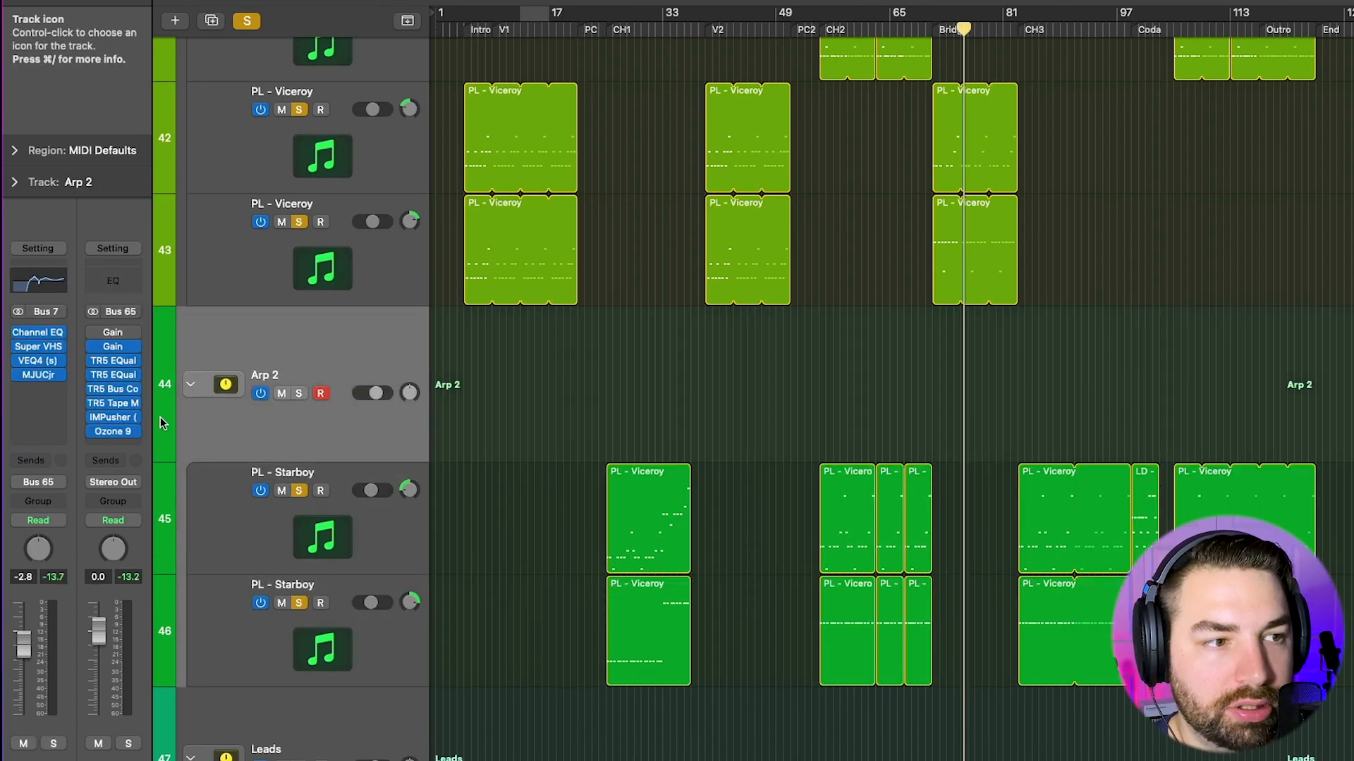
Examine the Channel EQ, Super VHS and VEQ4 effects on the Arp 2 stack one after another, closing each plug-in
{"action": "left_click", "coordinate": [43, 336]}
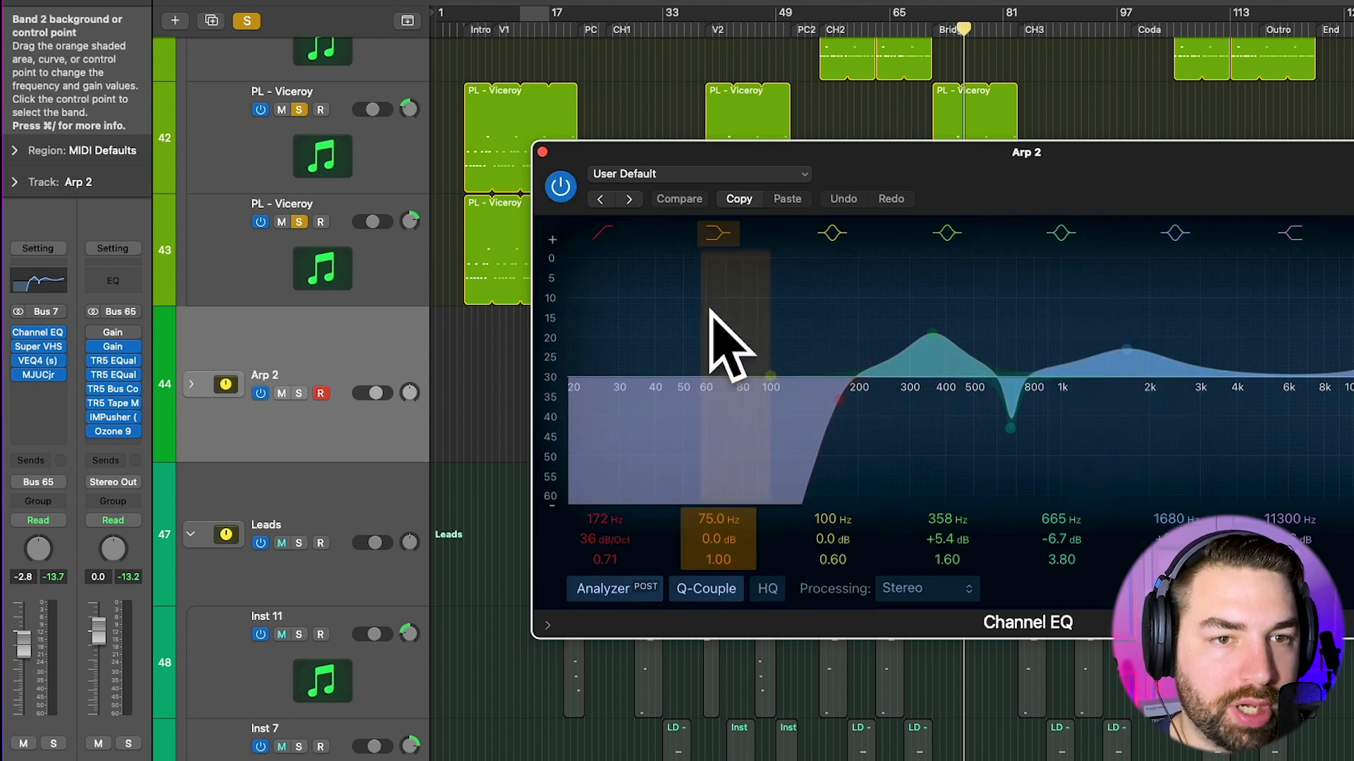
{"action": "left_click", "coordinate": [542, 151]}
{"action": "left_click", "coordinate": [38, 346]}
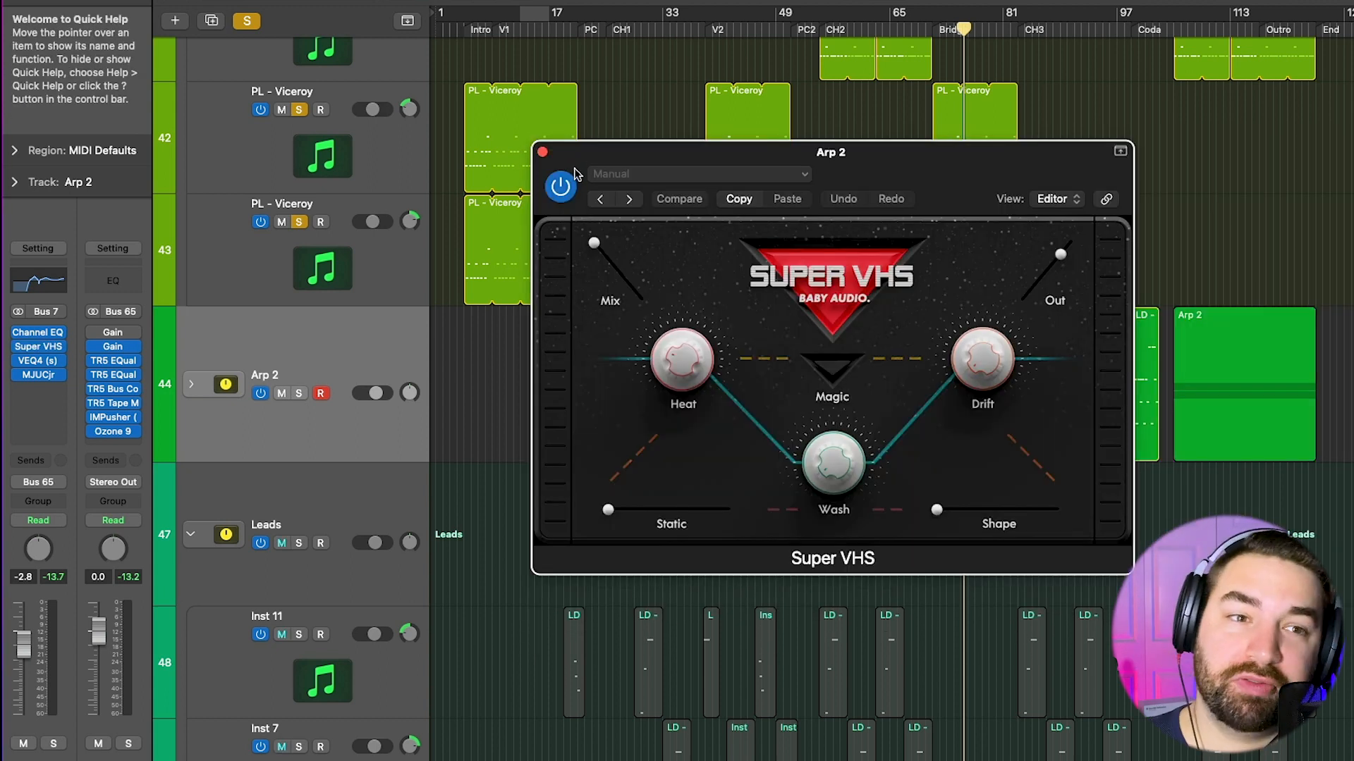
{"action": "left_click", "coordinate": [542, 151]}
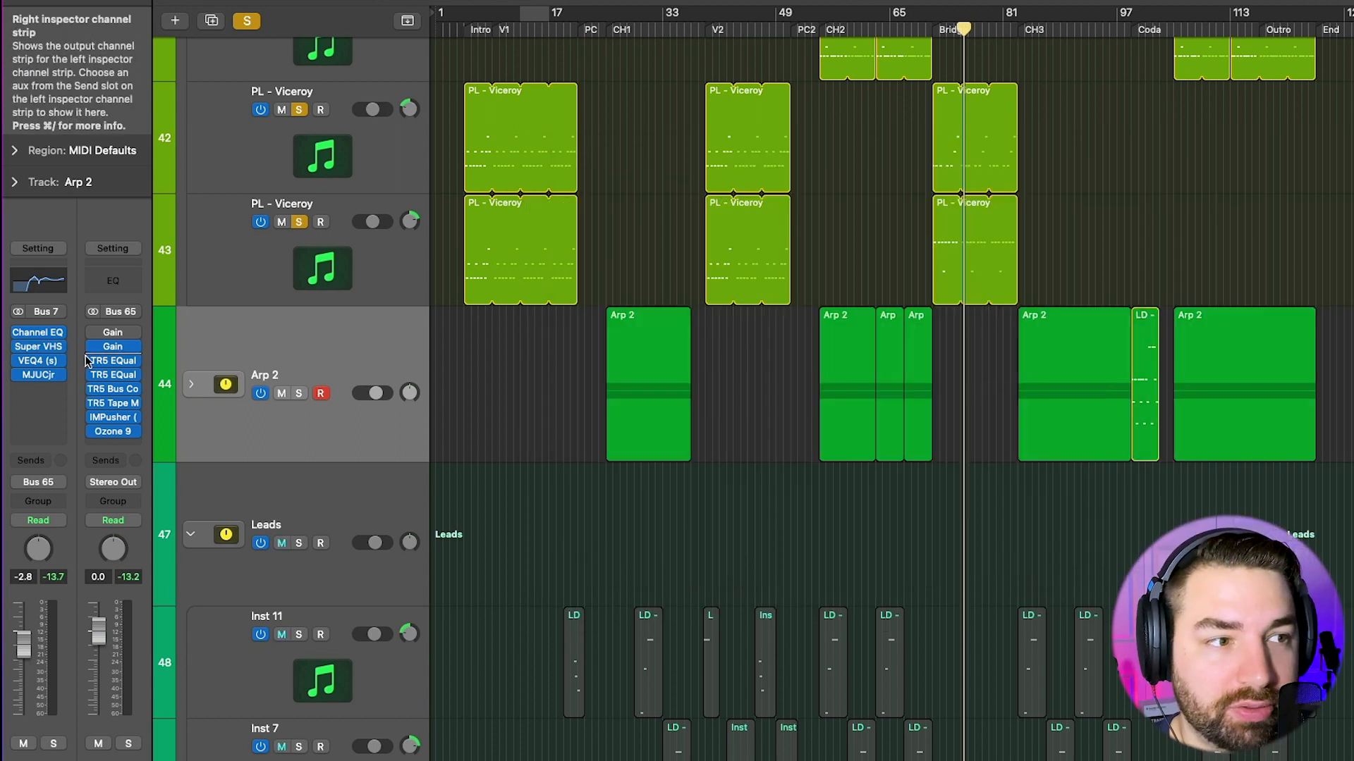
{"action": "left_click", "coordinate": [38, 361]}
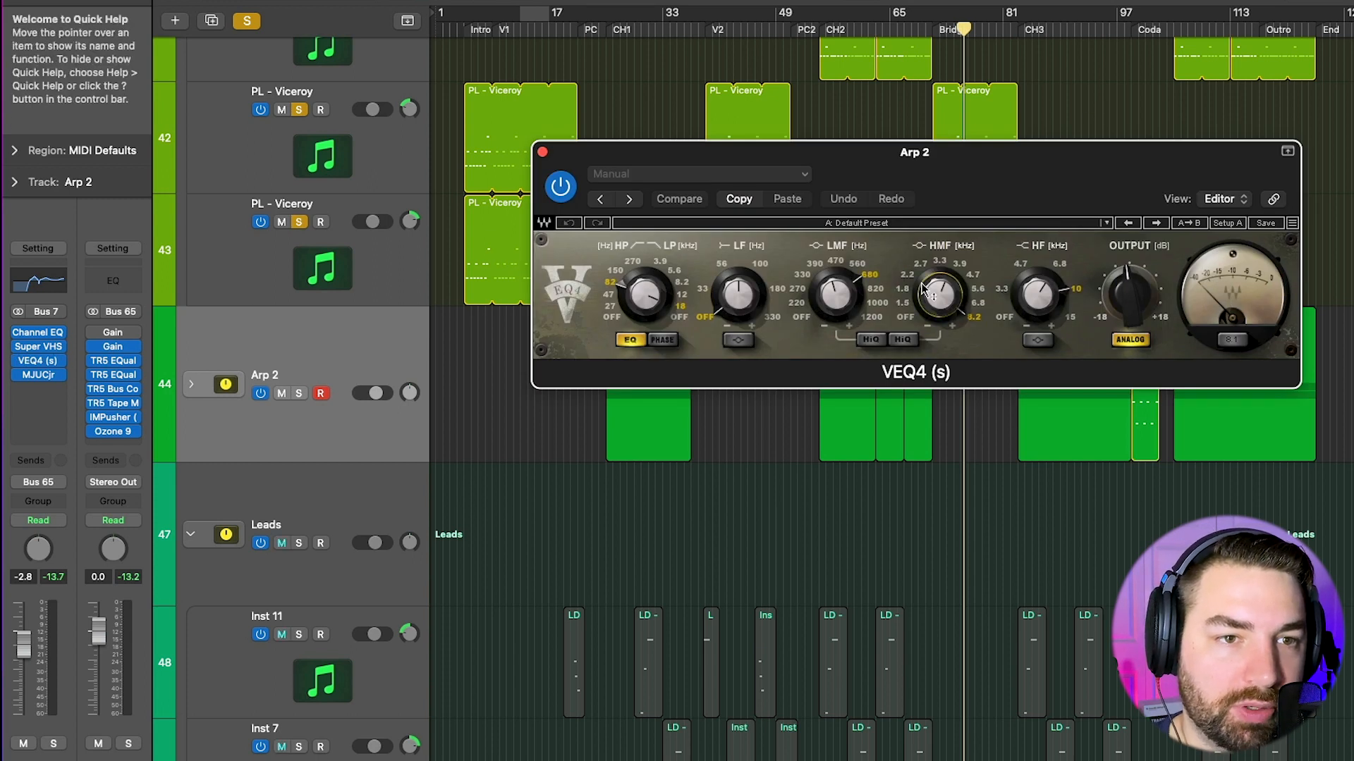
{"action": "left_click", "coordinate": [542, 153]}
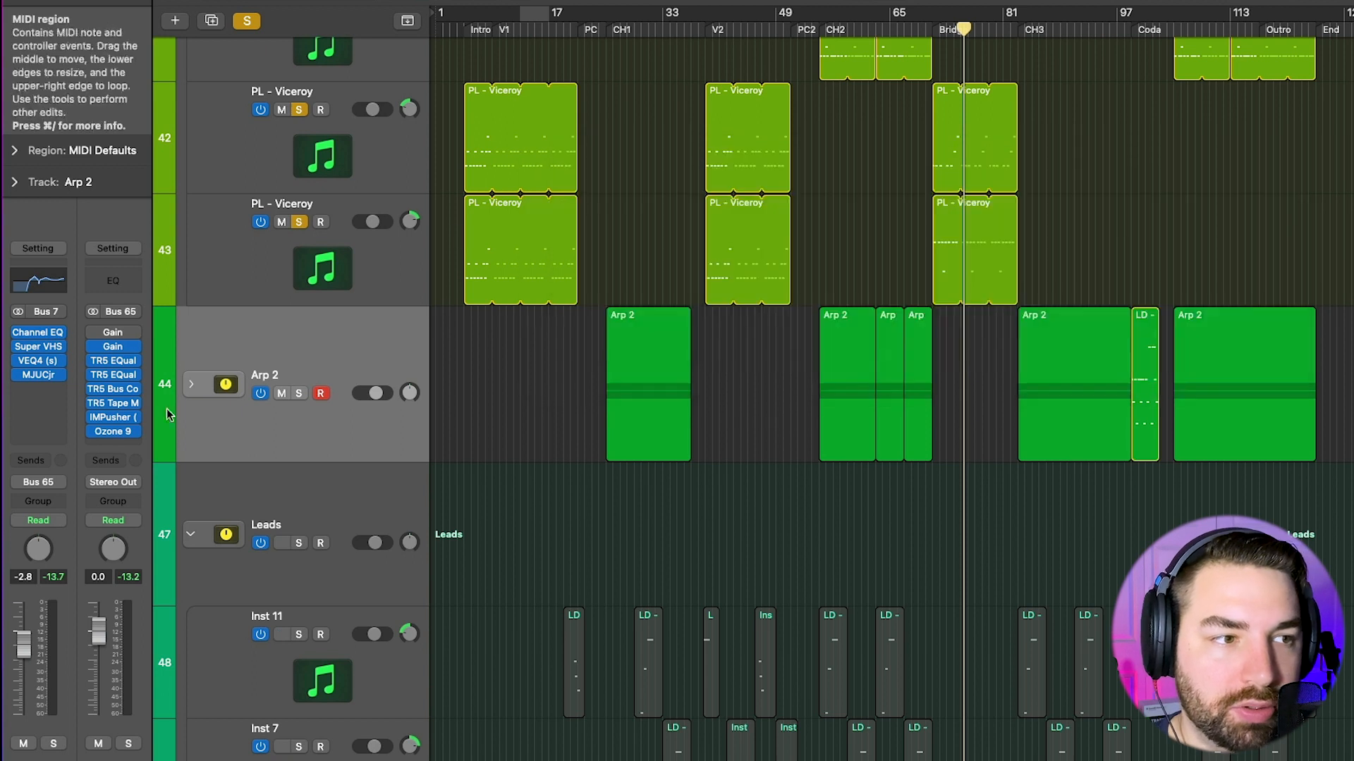
Open the MJUCjr compressor on Arp 2, move its window clear of the tracks, and mute Arp 1 to hear Arp 2 uncompressed in CH2
{"action": "left_click", "coordinate": [38, 377]}
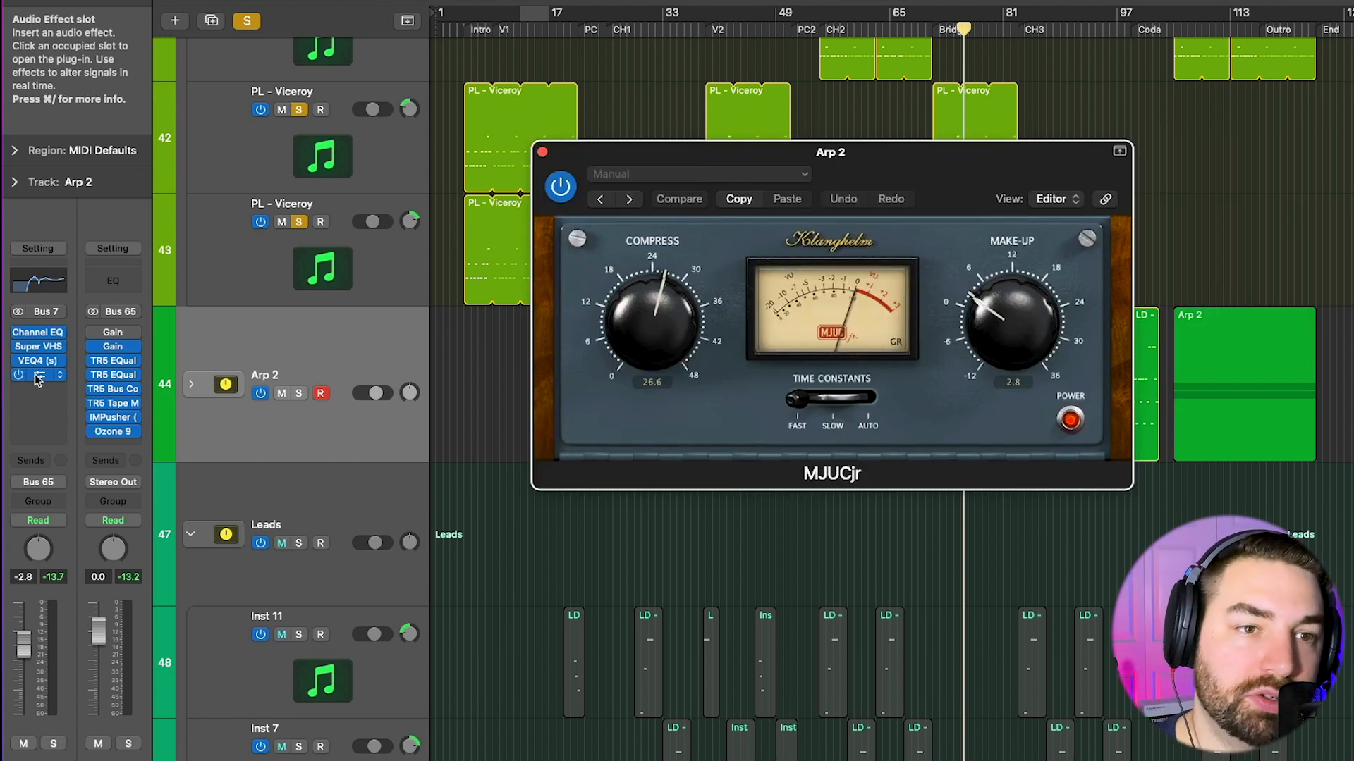
{"action": "left_click_drag", "start_coordinate": [935, 159], "coordinate": [1039, 382]}
{"action": "scroll", "coordinate": [366, 85], "scroll_direction": "up", "scroll_amount": 3}
{"action": "scroll", "coordinate": [366, 85], "scroll_direction": "up", "scroll_amount": 2}
{"action": "left_click", "coordinate": [281, 115]}
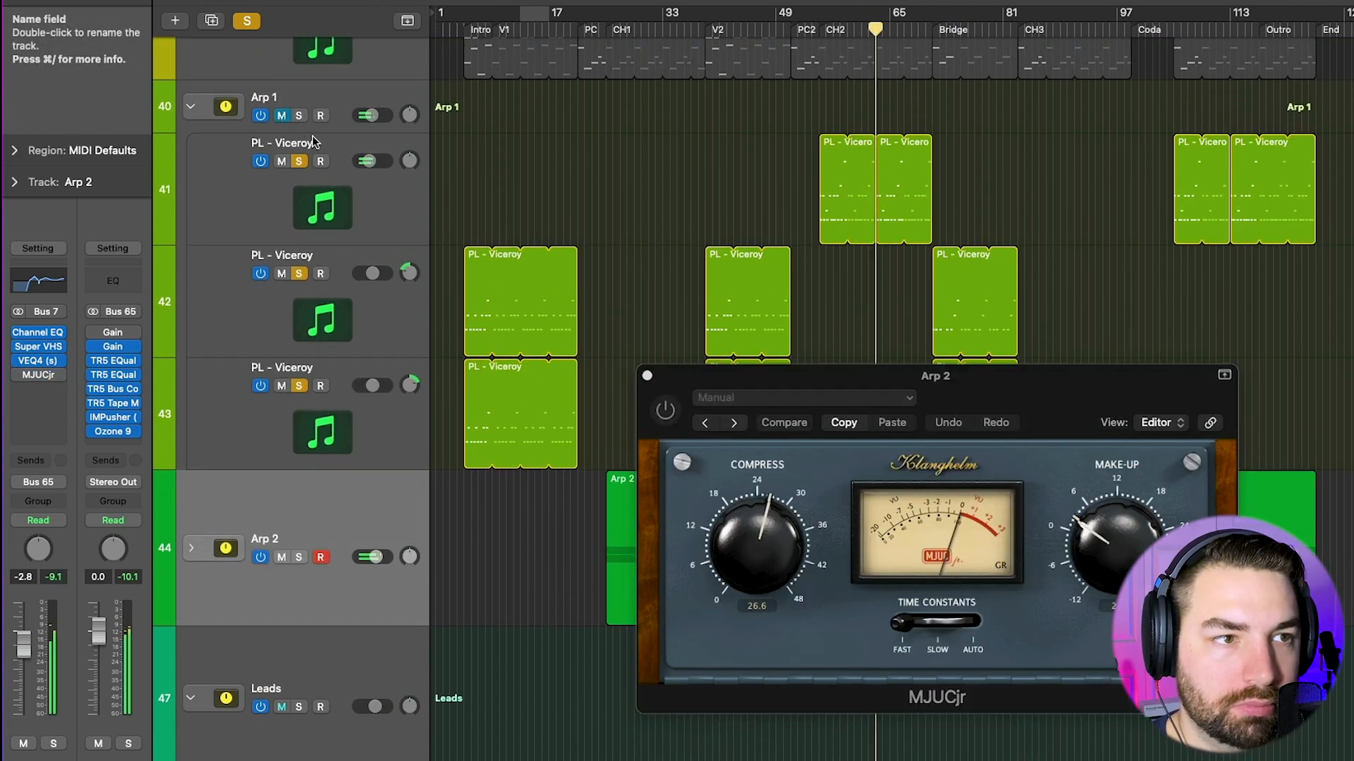
Compare Arp 2 with MJUCjr active and bypassed, raise its make-up gain slightly with the compressor on, and close the plug-in
{"action": "left_click", "coordinate": [663, 409]}
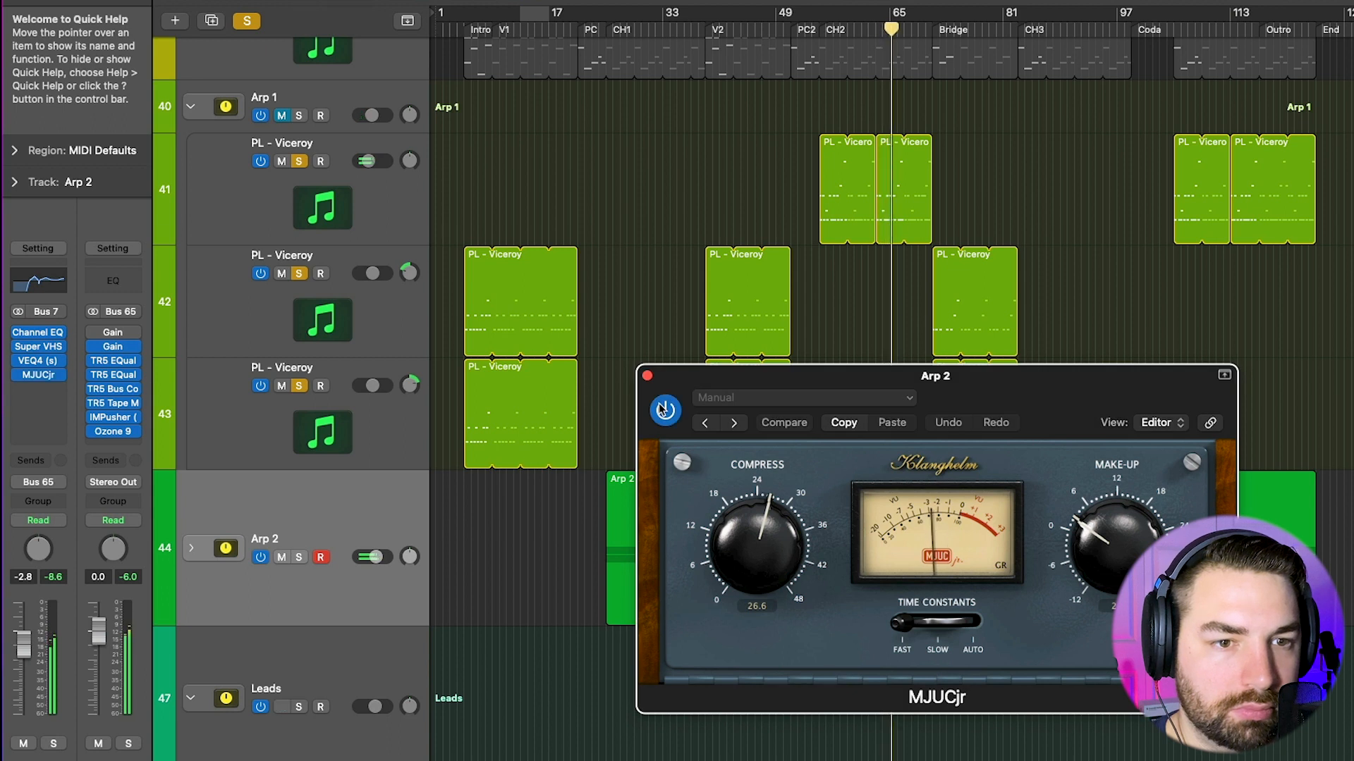
{"action": "left_click", "coordinate": [662, 409]}
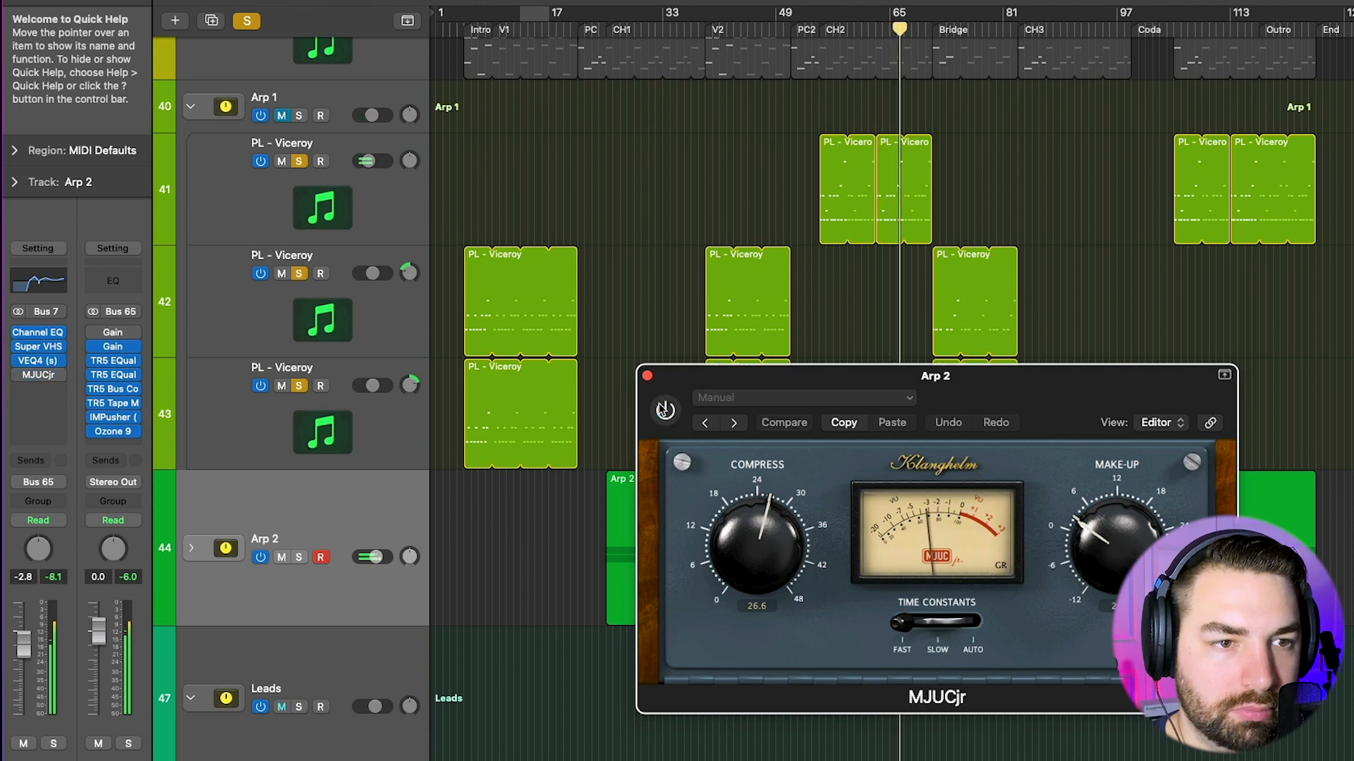
{"action": "left_click", "coordinate": [662, 409]}
{"action": "left_click_drag", "start_coordinate": [1104, 549], "coordinate": [1103, 543]}
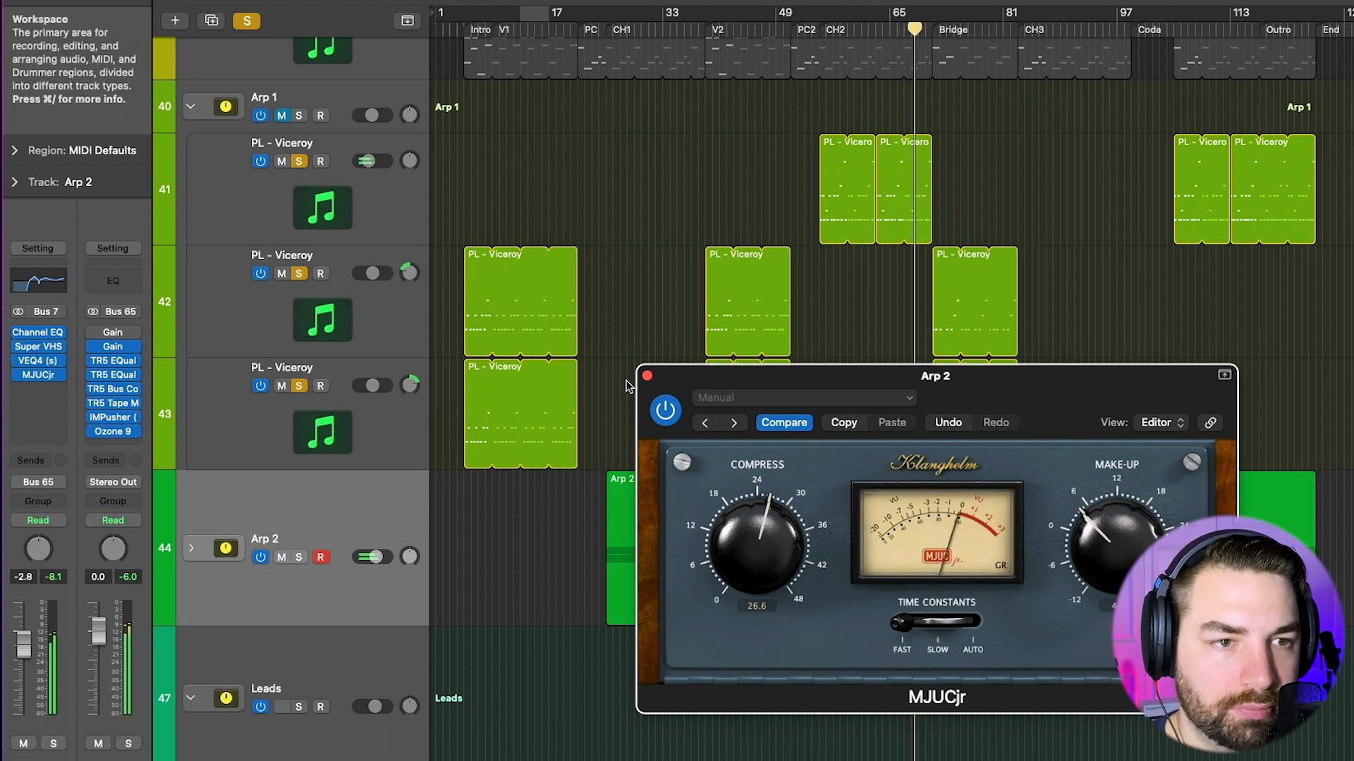
{"action": "left_click", "coordinate": [648, 375]}
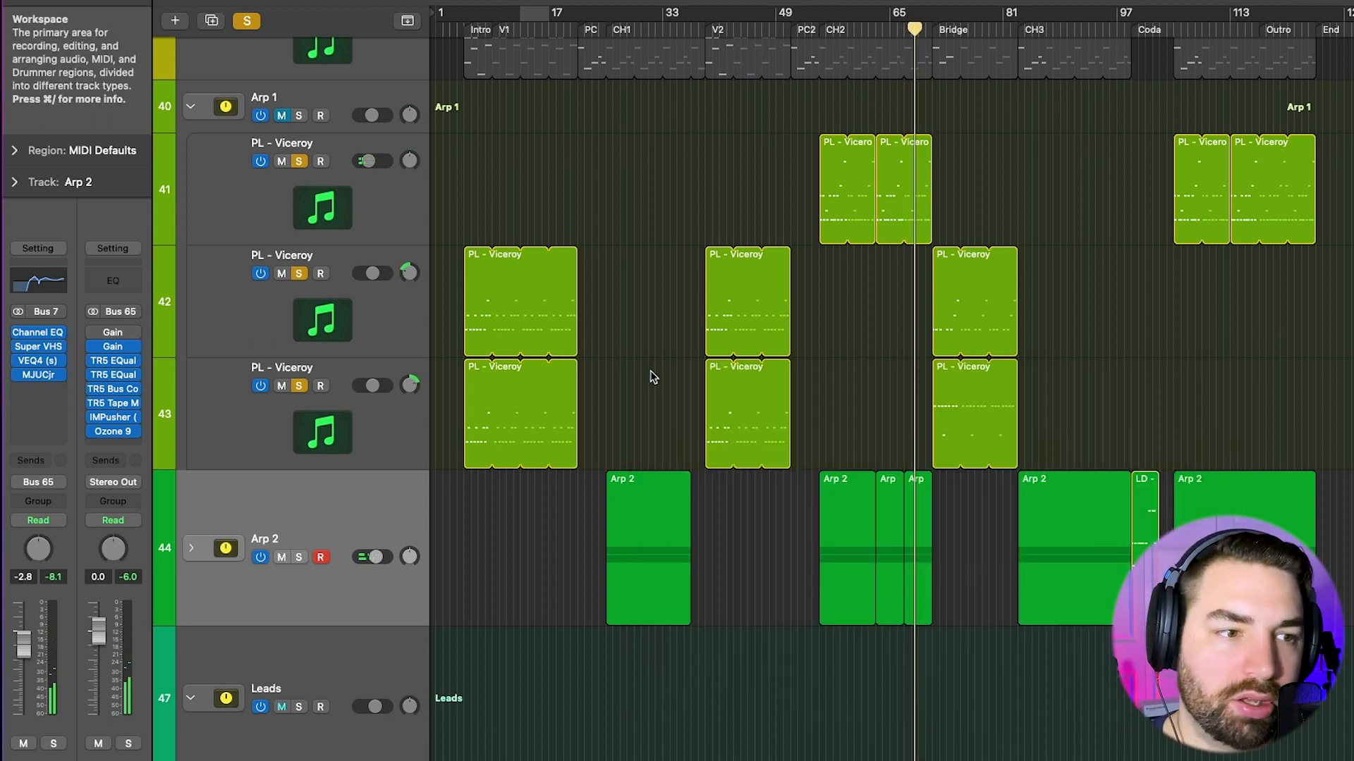
{"action": "scroll", "coordinate": [616, 365], "scroll_direction": "down", "scroll_amount": 10}
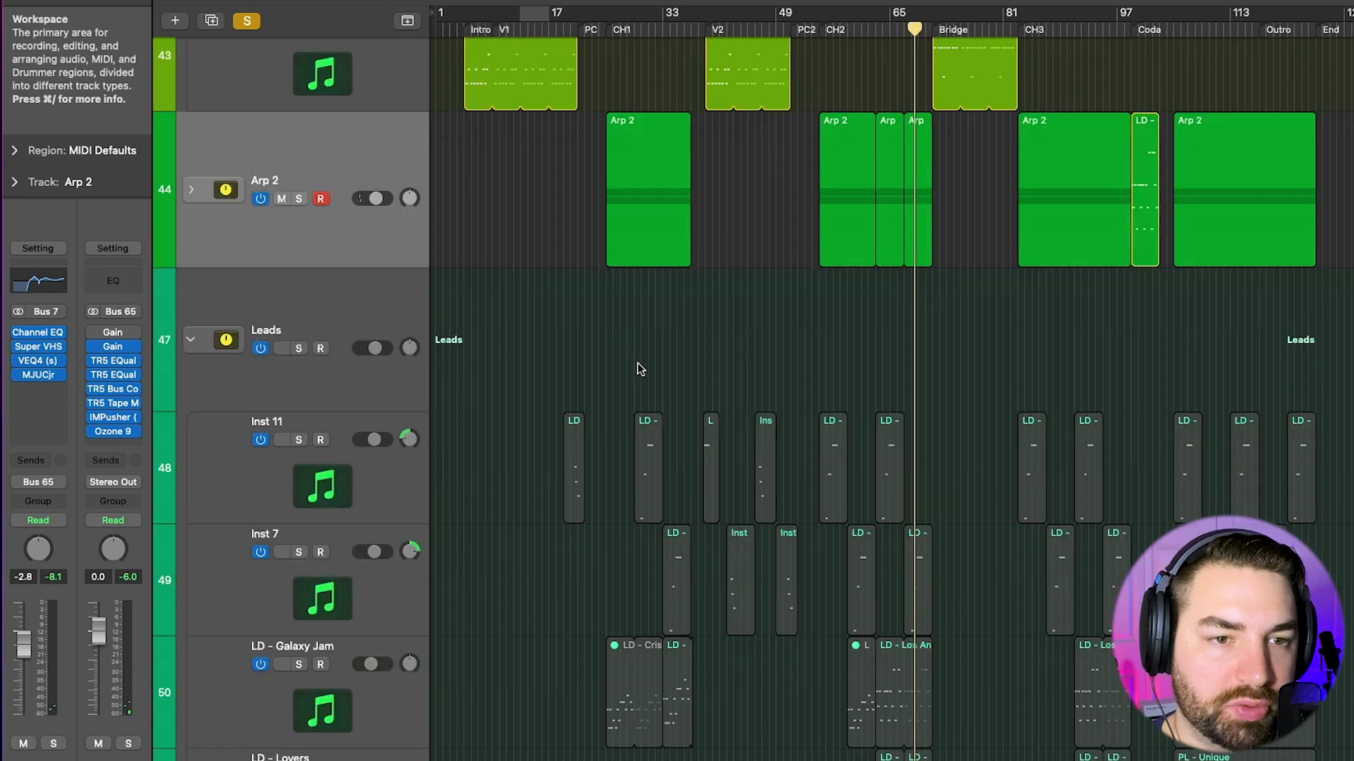
{"action": "scroll", "coordinate": [636, 363], "scroll_direction": "down", "scroll_amount": 2}
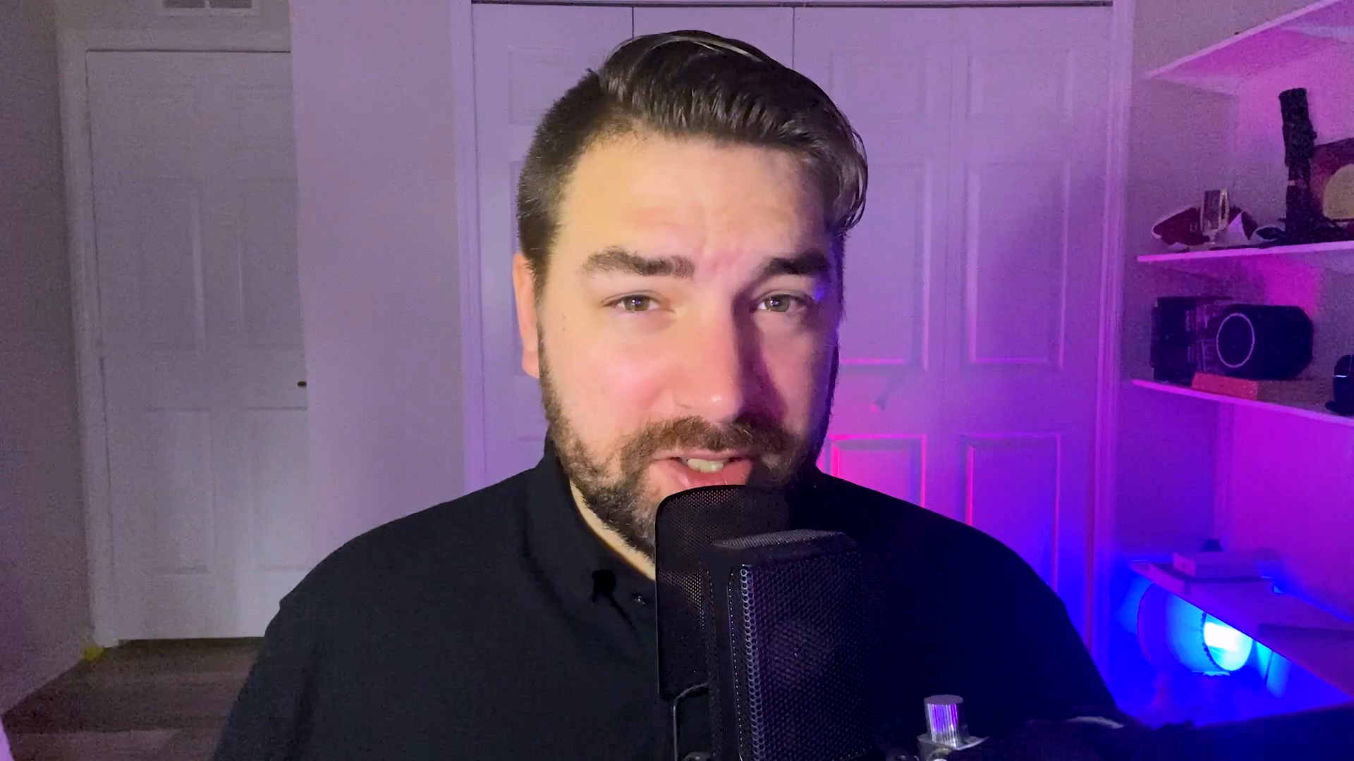